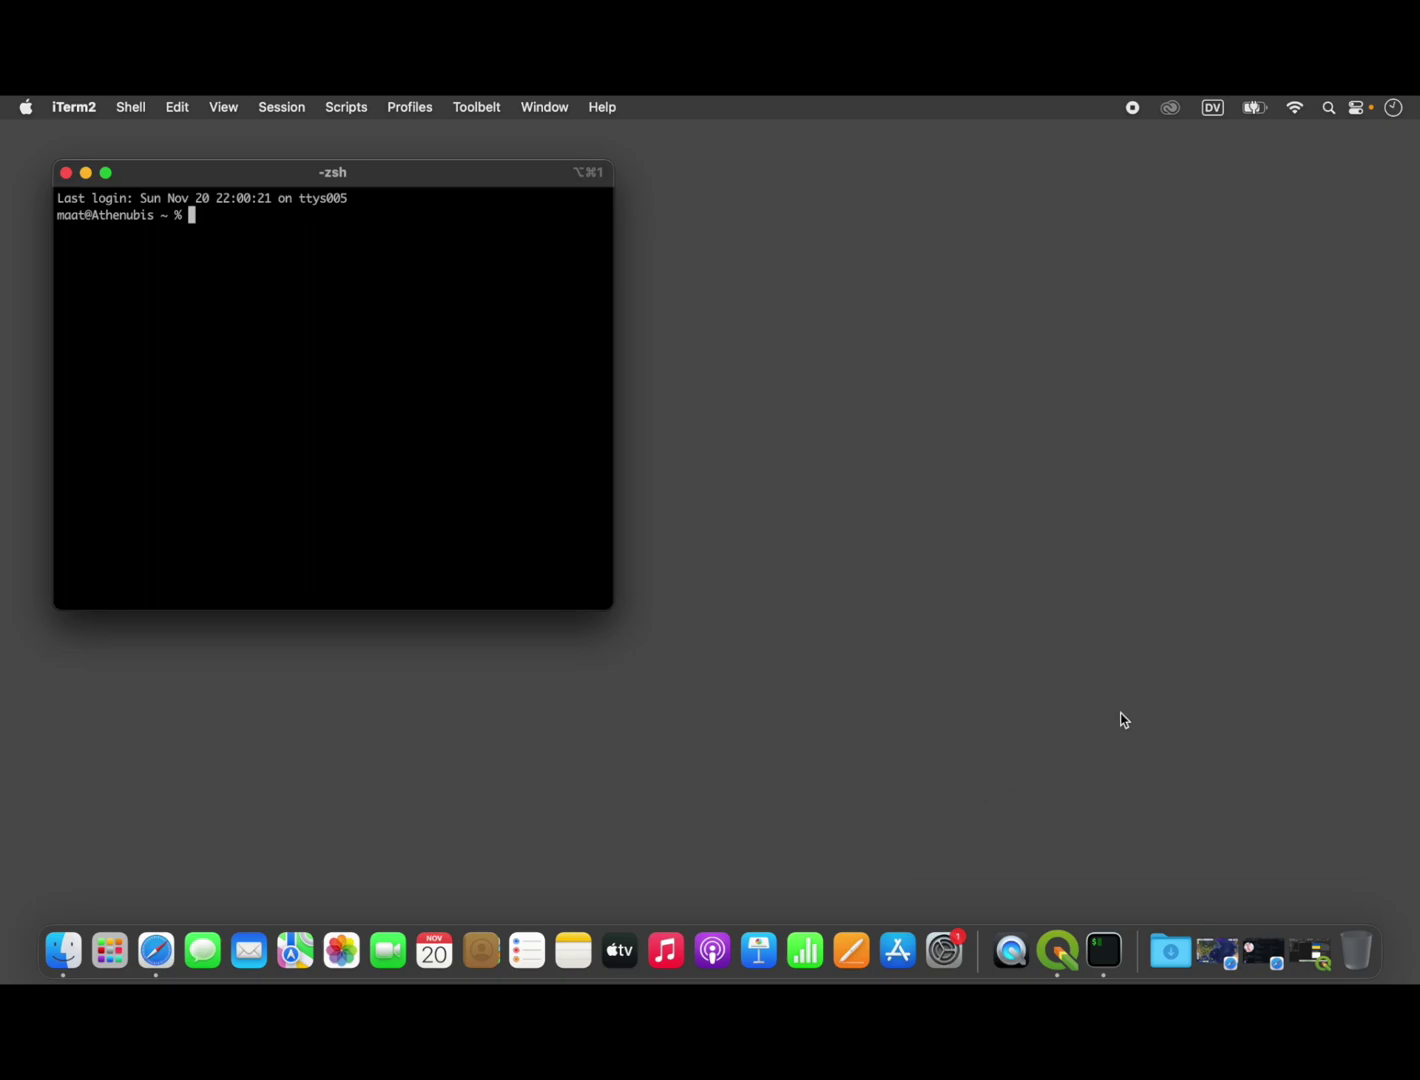
# - Launch QGIS-LTR from the Dock so its start page appears
pyautogui.click(1066, 960)
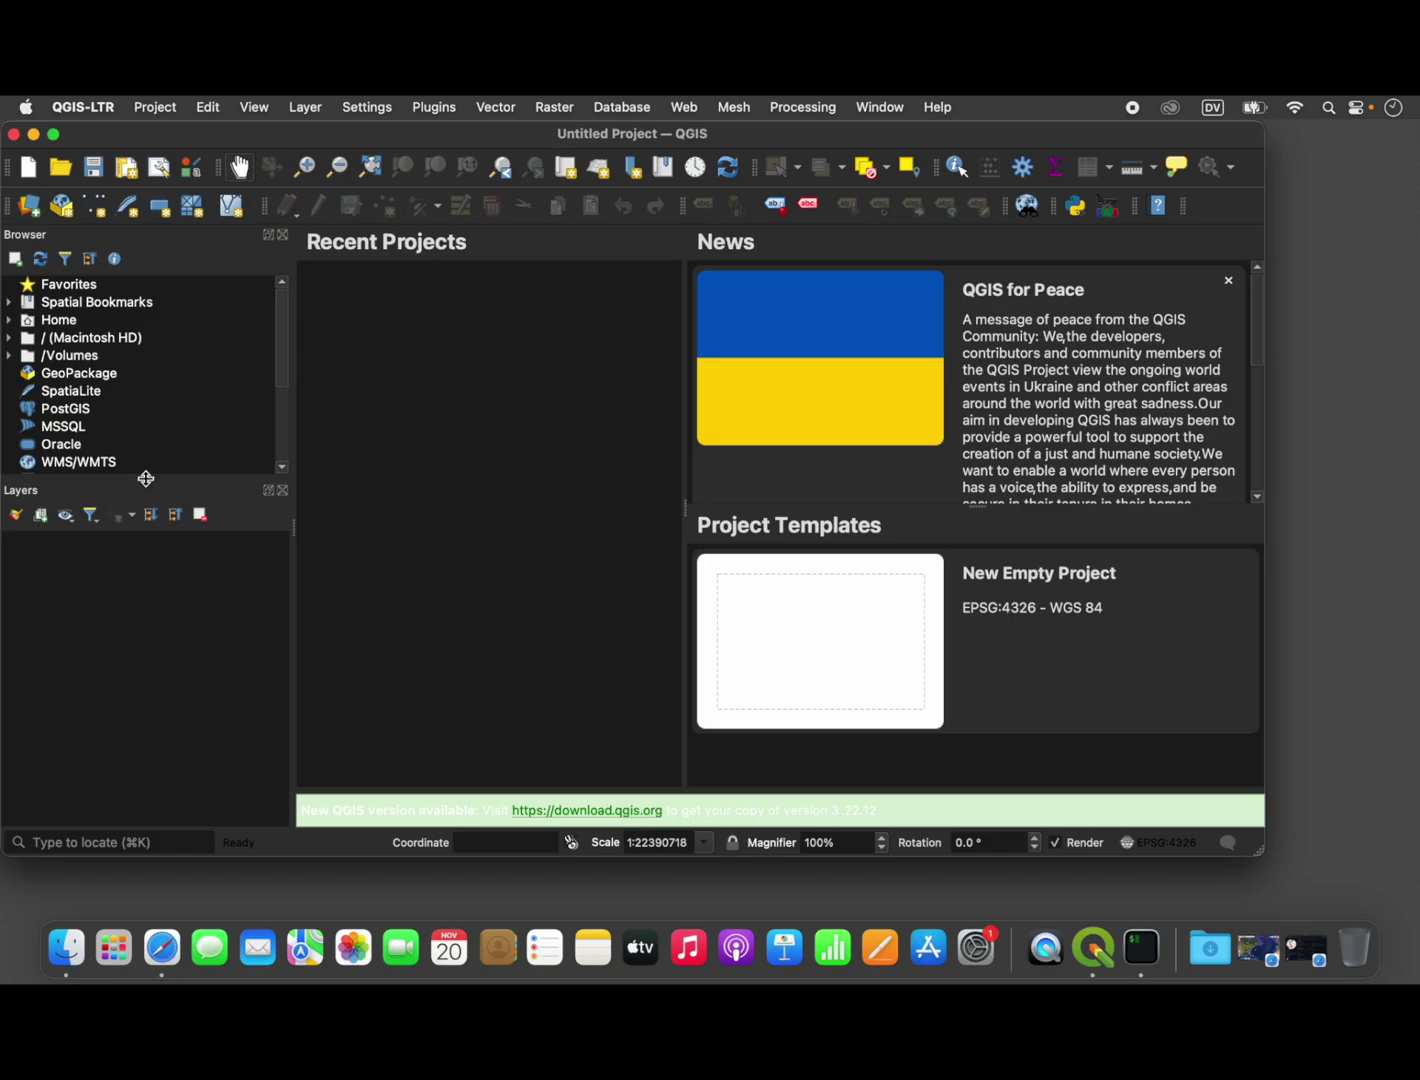
# - Add the XYZ Tiles > Google Maps source from the Browser panel as a satellite basemap layer
pyautogui.moveTo(146, 479); pyautogui.dragTo(146, 577)
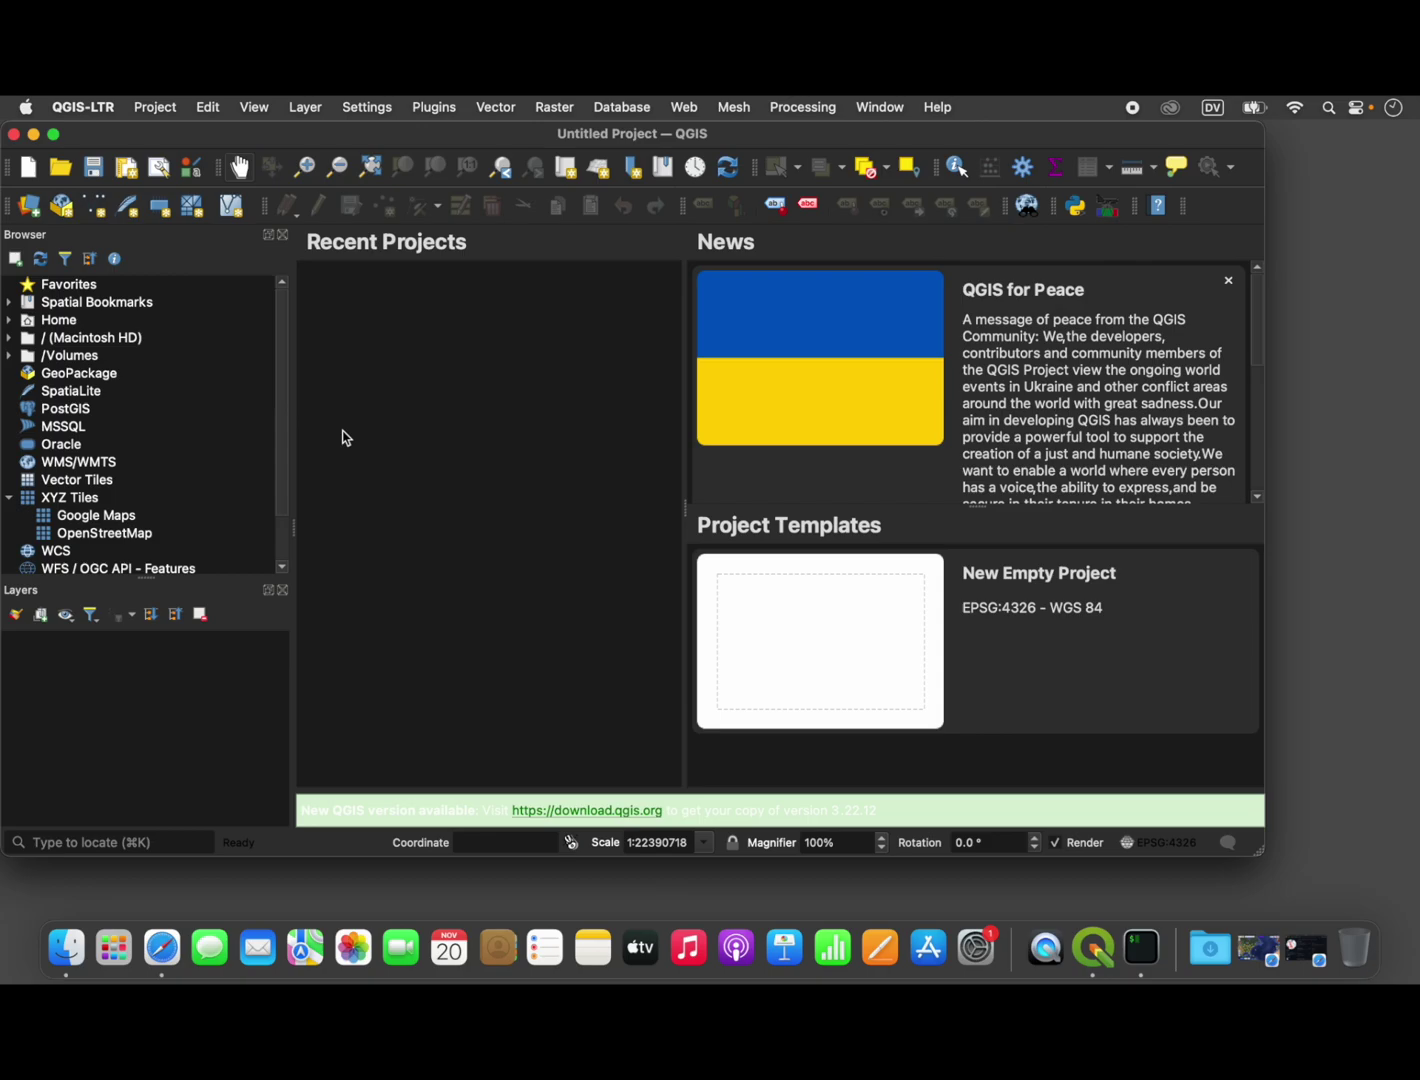
pyautogui.click(116, 517)
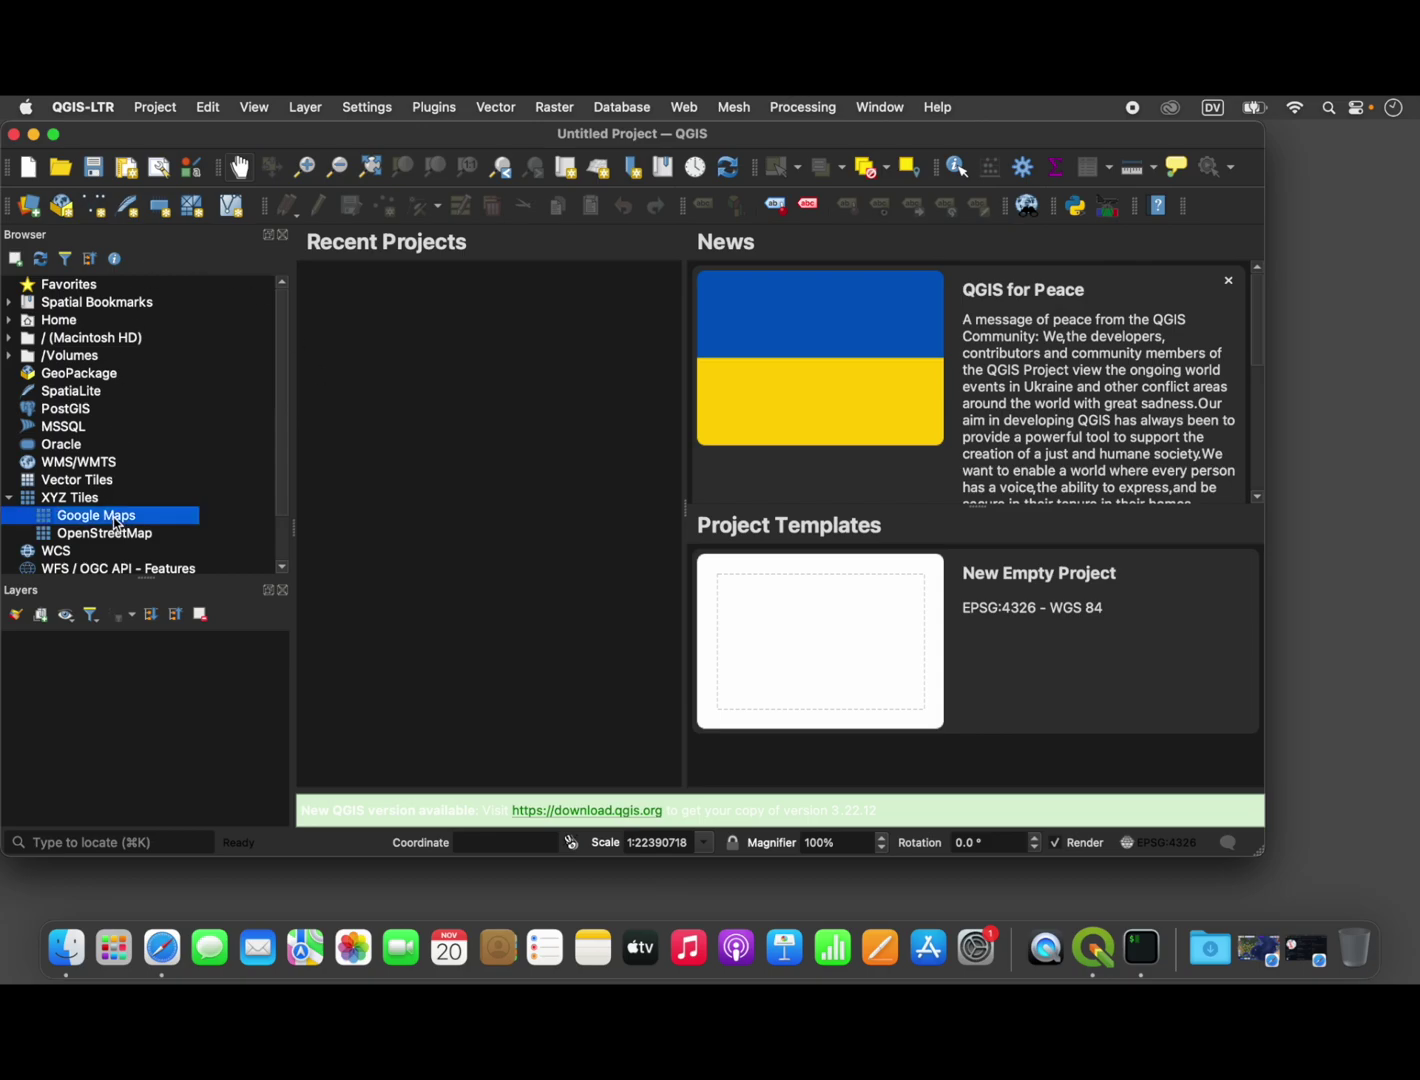
pyautogui.doubleClick(116, 517)
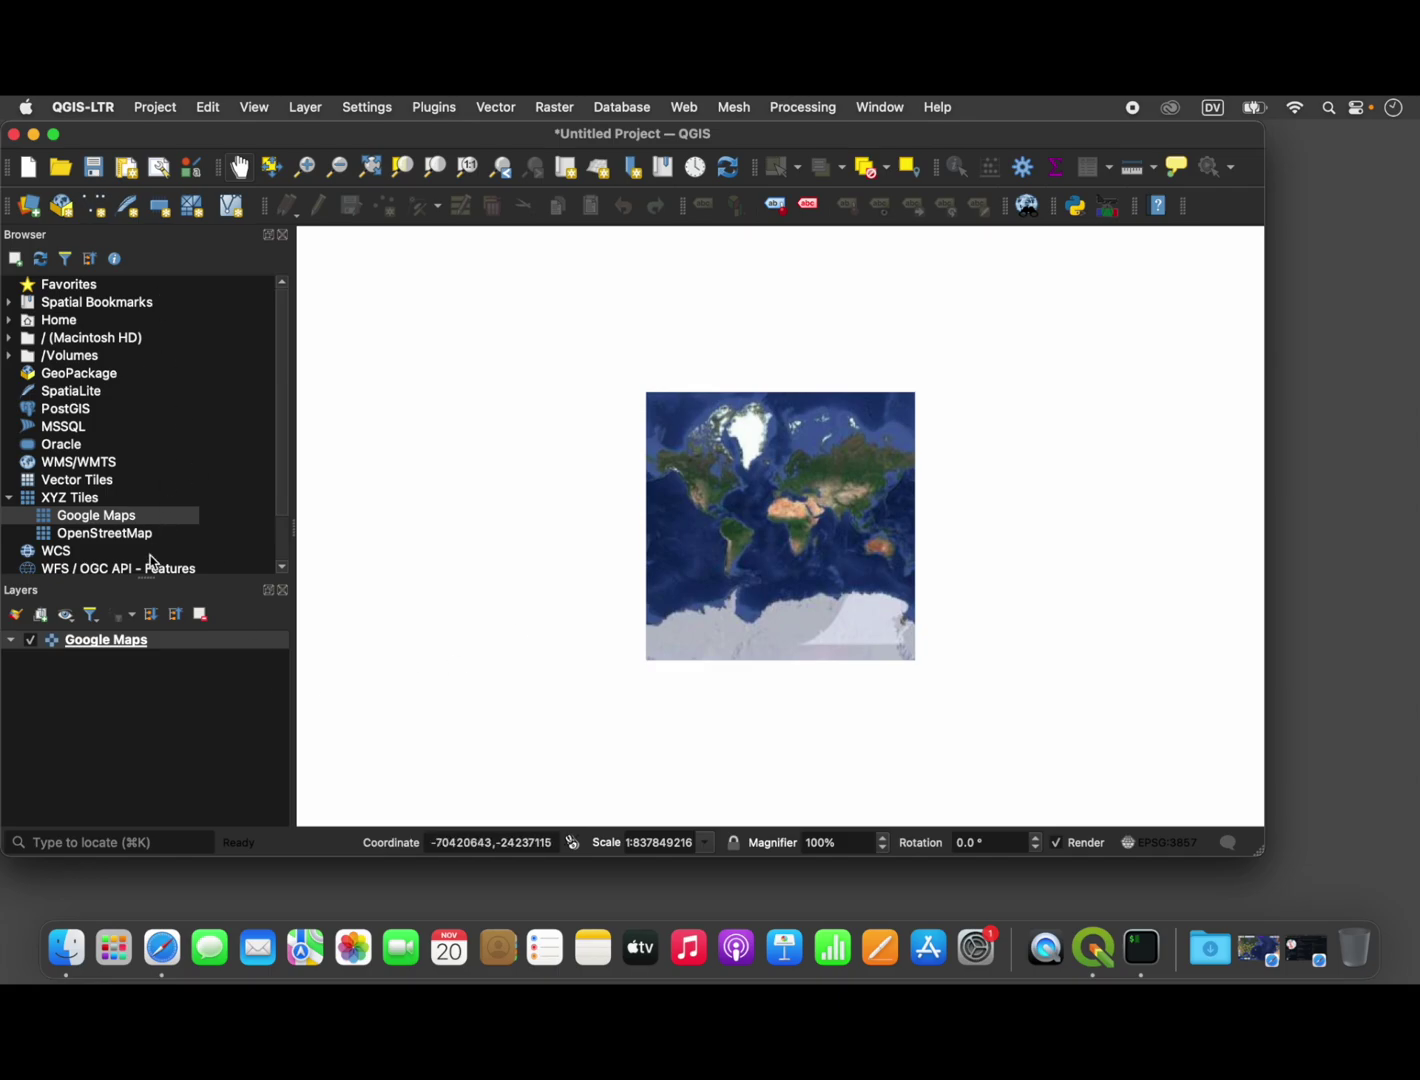
pyautogui.moveTo(146, 578); pyautogui.dragTo(146, 537)
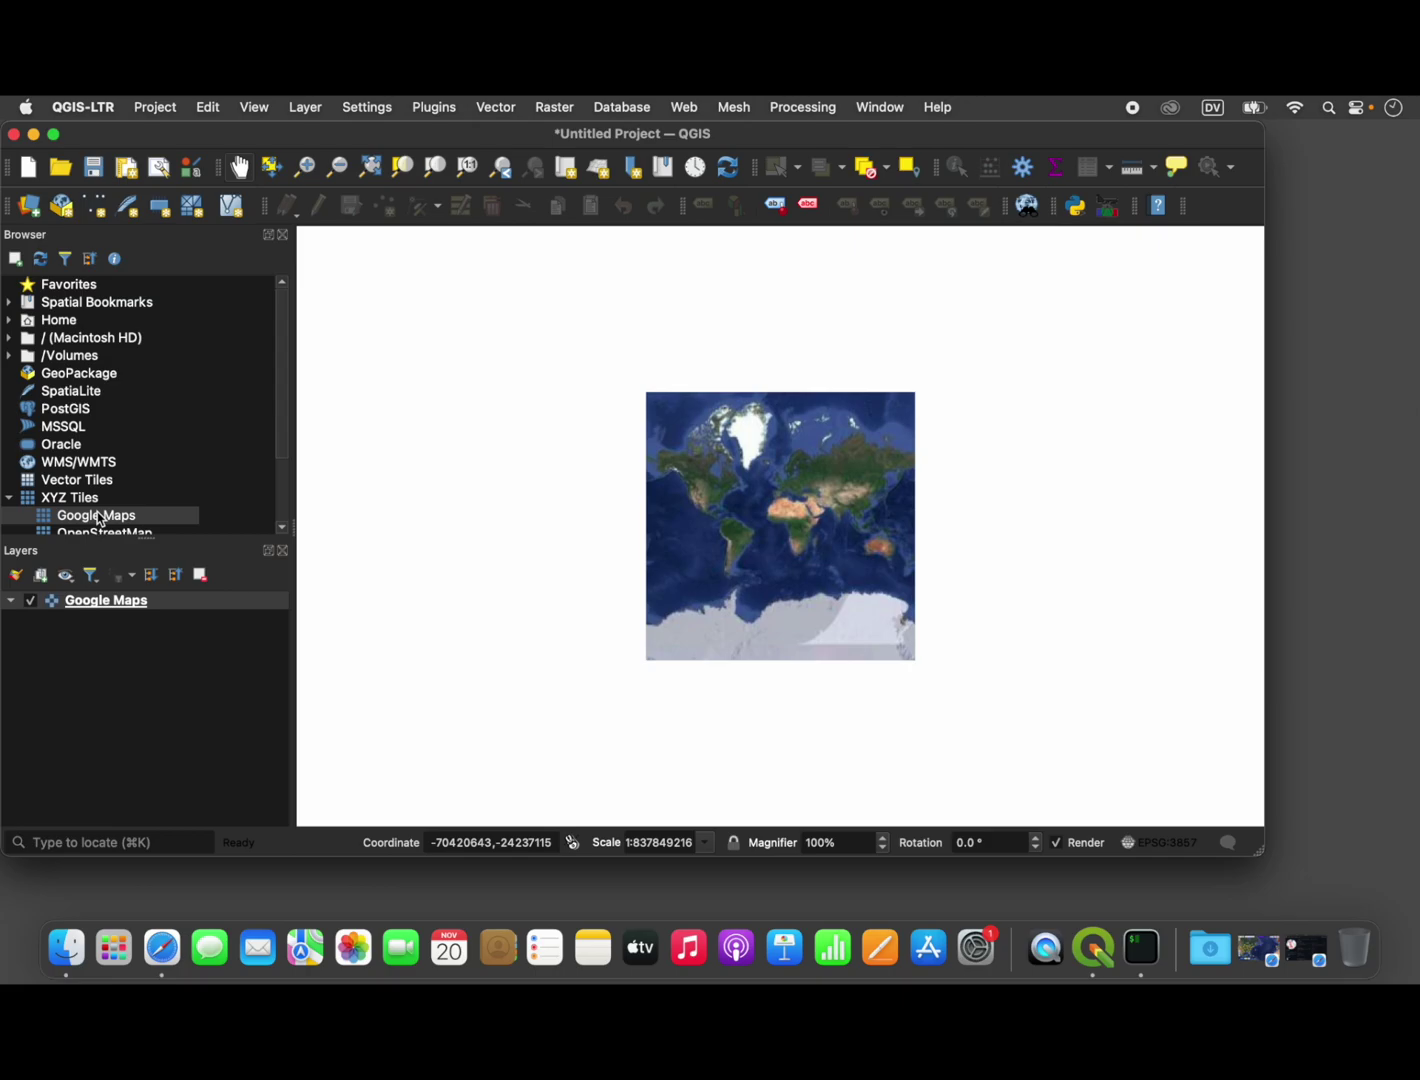
pyautogui.scroll(-5, 111, 470)
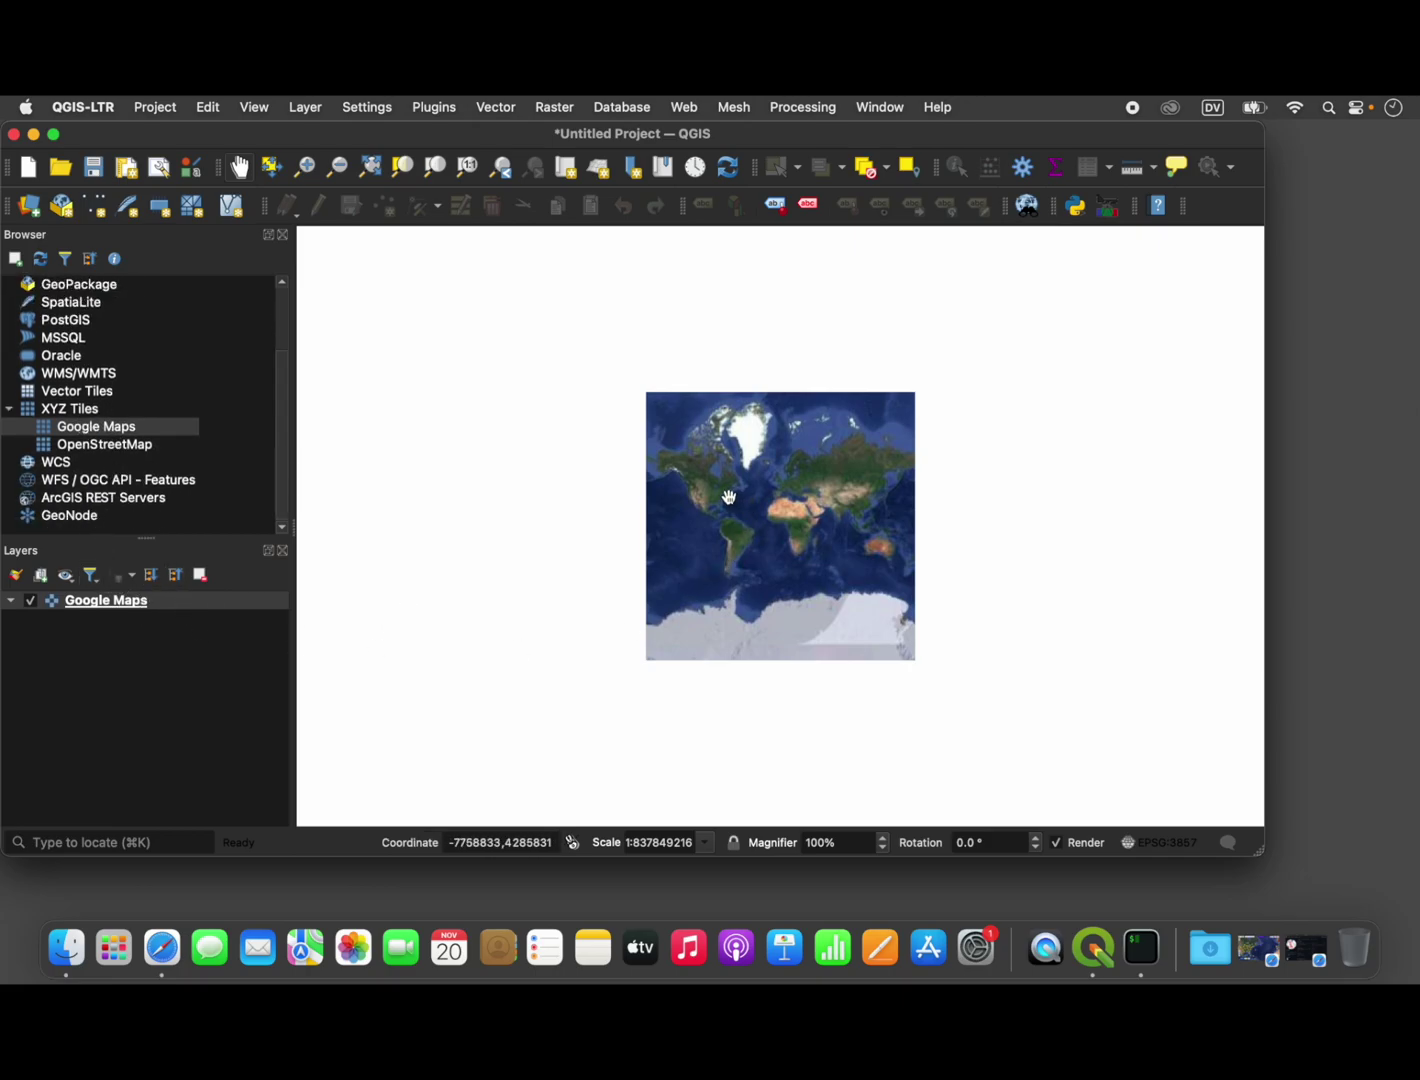
pyautogui.scroll(4, 729, 497)
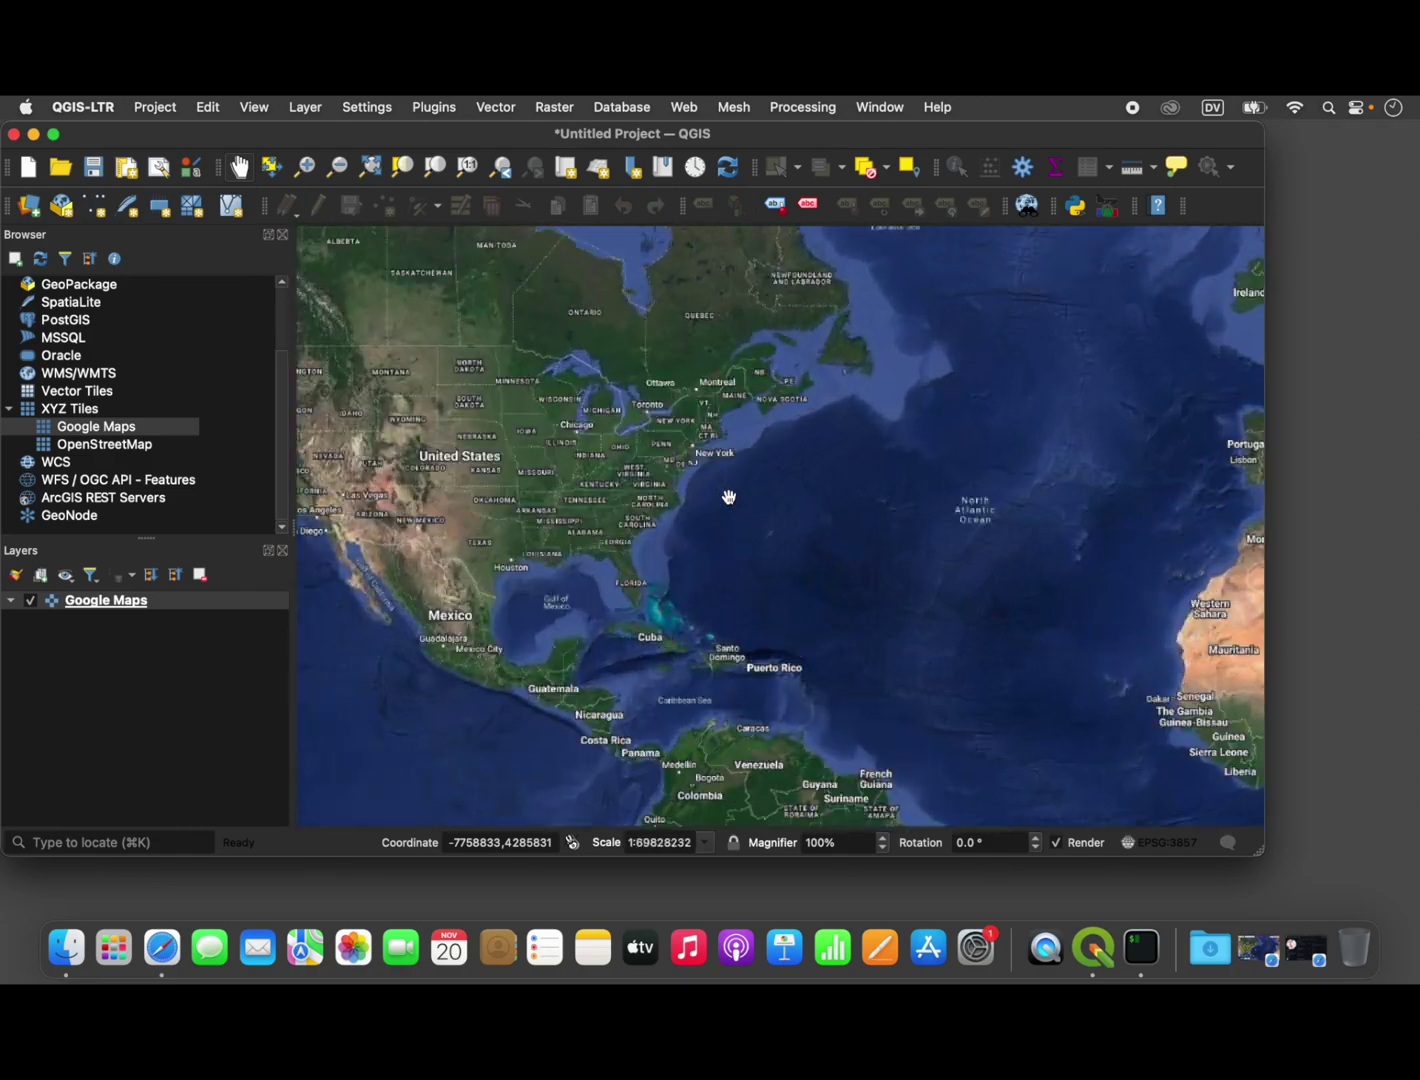
# - Zoom and pan the satellite map from North America to the Lake Michigan coast and the Manitou Islands
pyautogui.moveTo(729, 497); pyautogui.dragTo(929, 620)
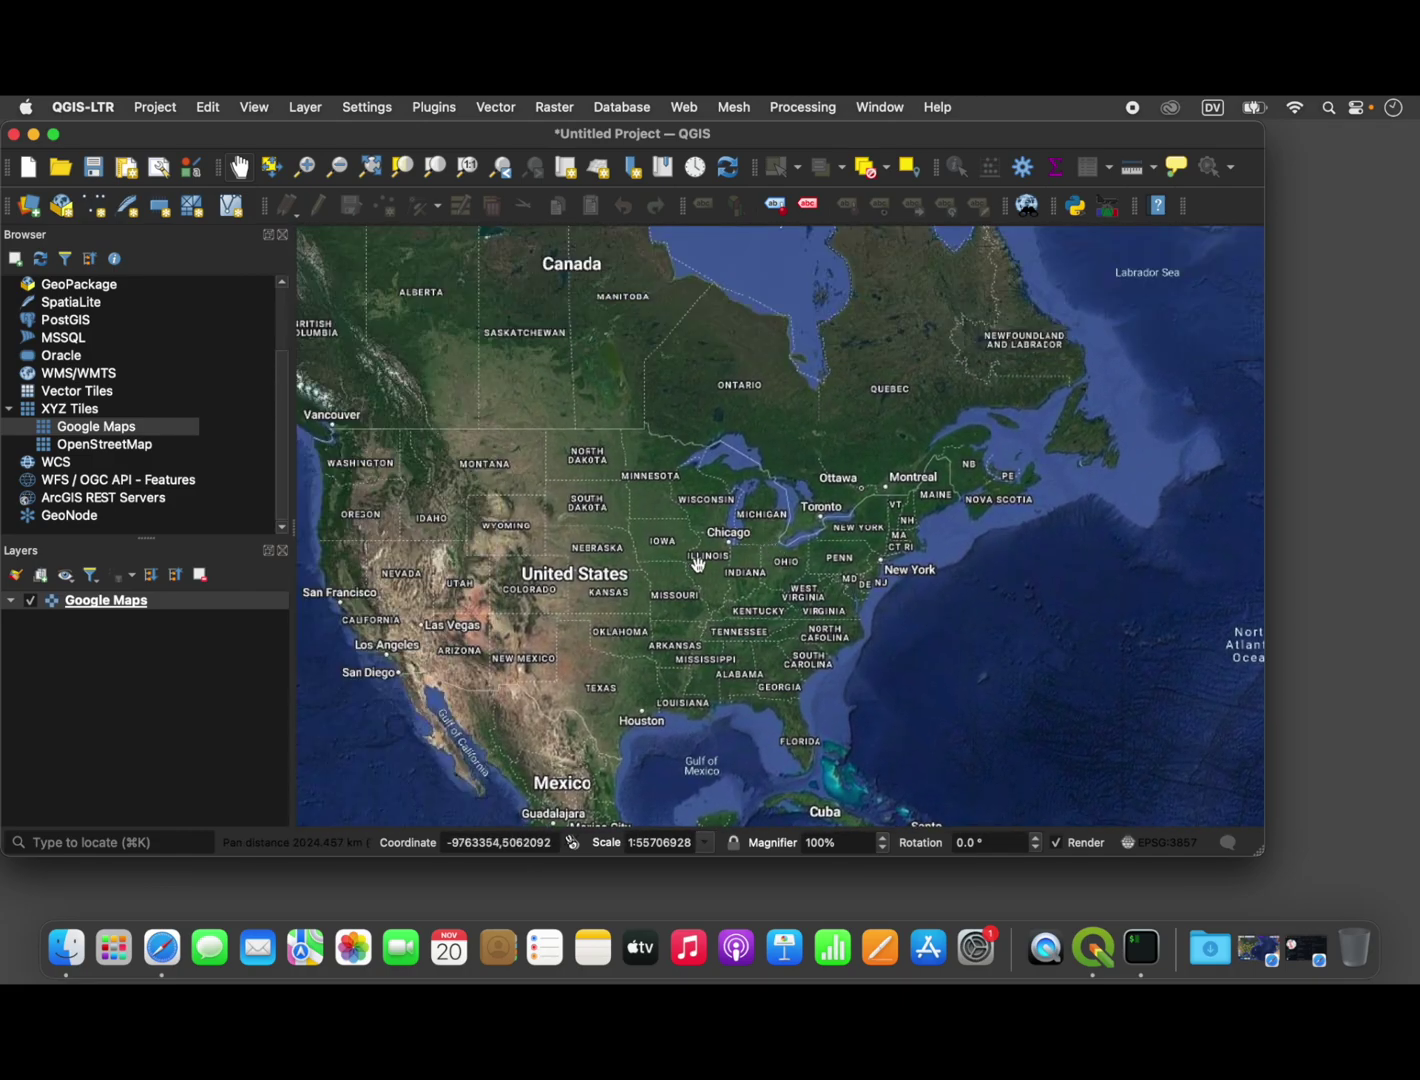
pyautogui.scroll(6, 751, 497)
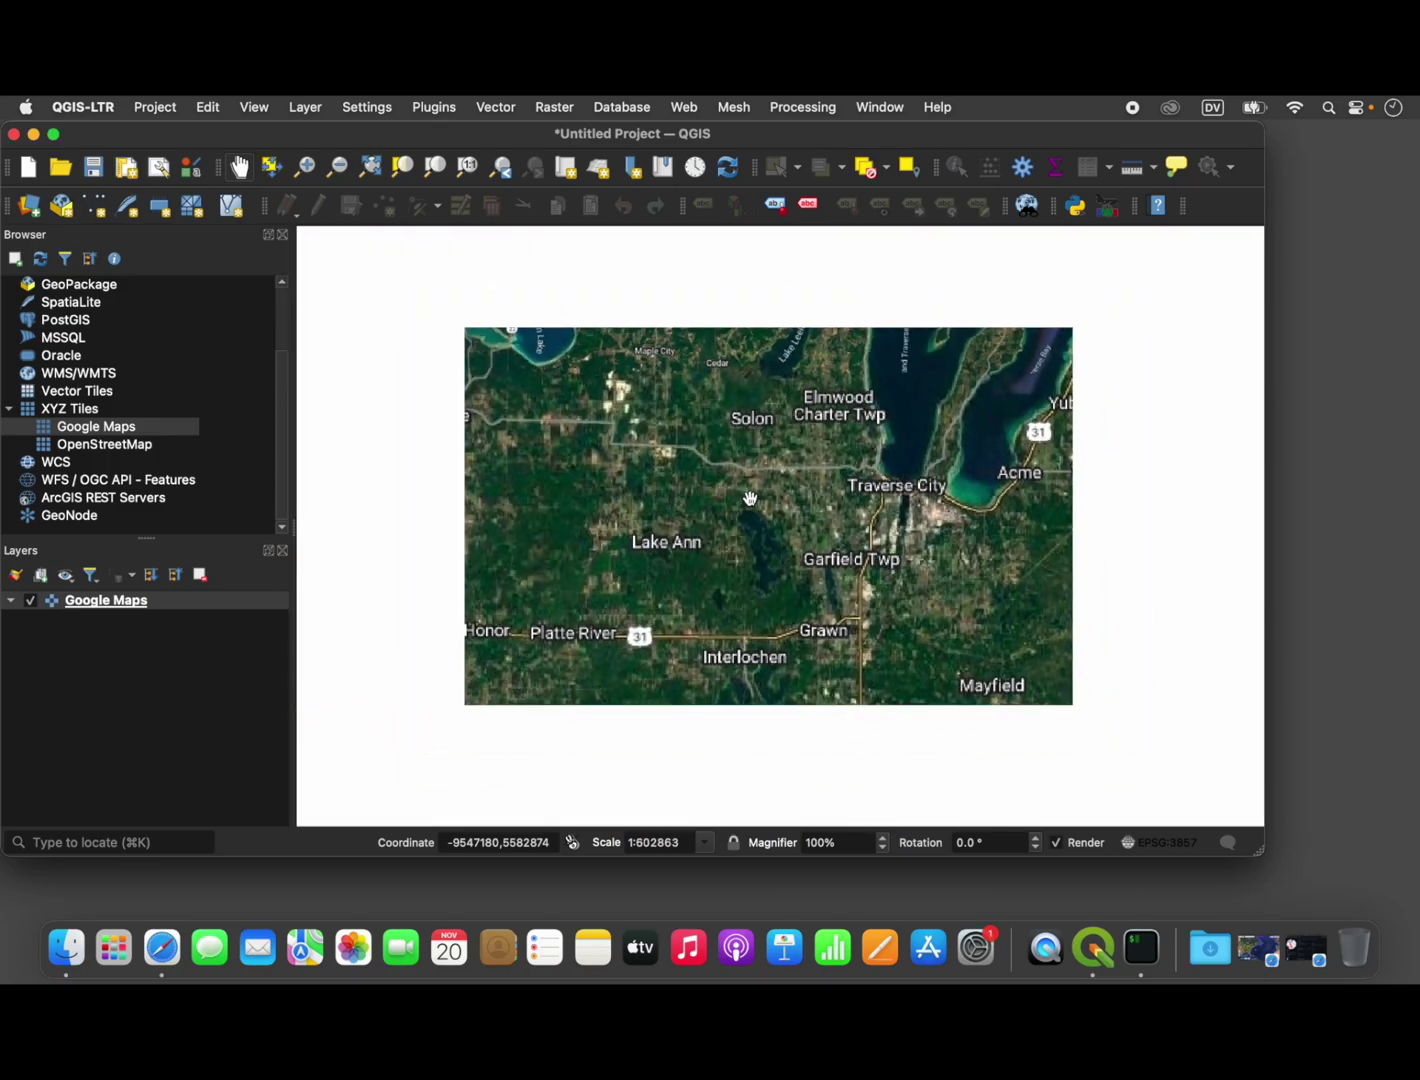
pyautogui.moveTo(410, 467); pyautogui.dragTo(684, 668)
pyautogui.moveTo(536, 377); pyautogui.dragTo(670, 521)
pyautogui.scroll(2, 703, 525)
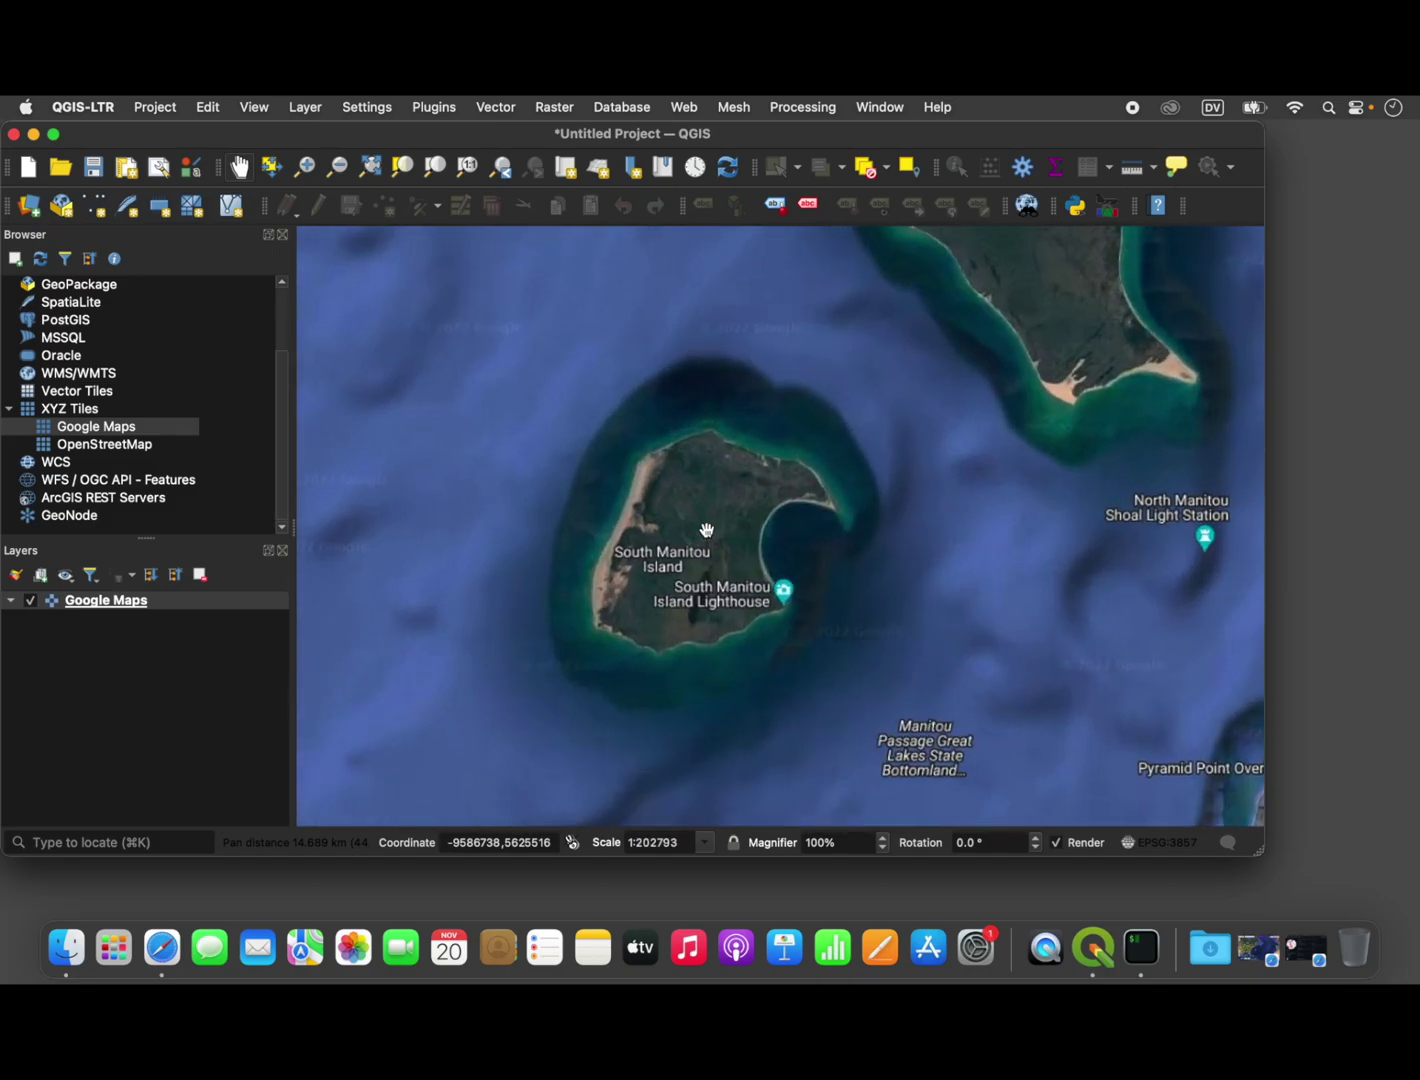
pyautogui.scroll(2, 697, 531)
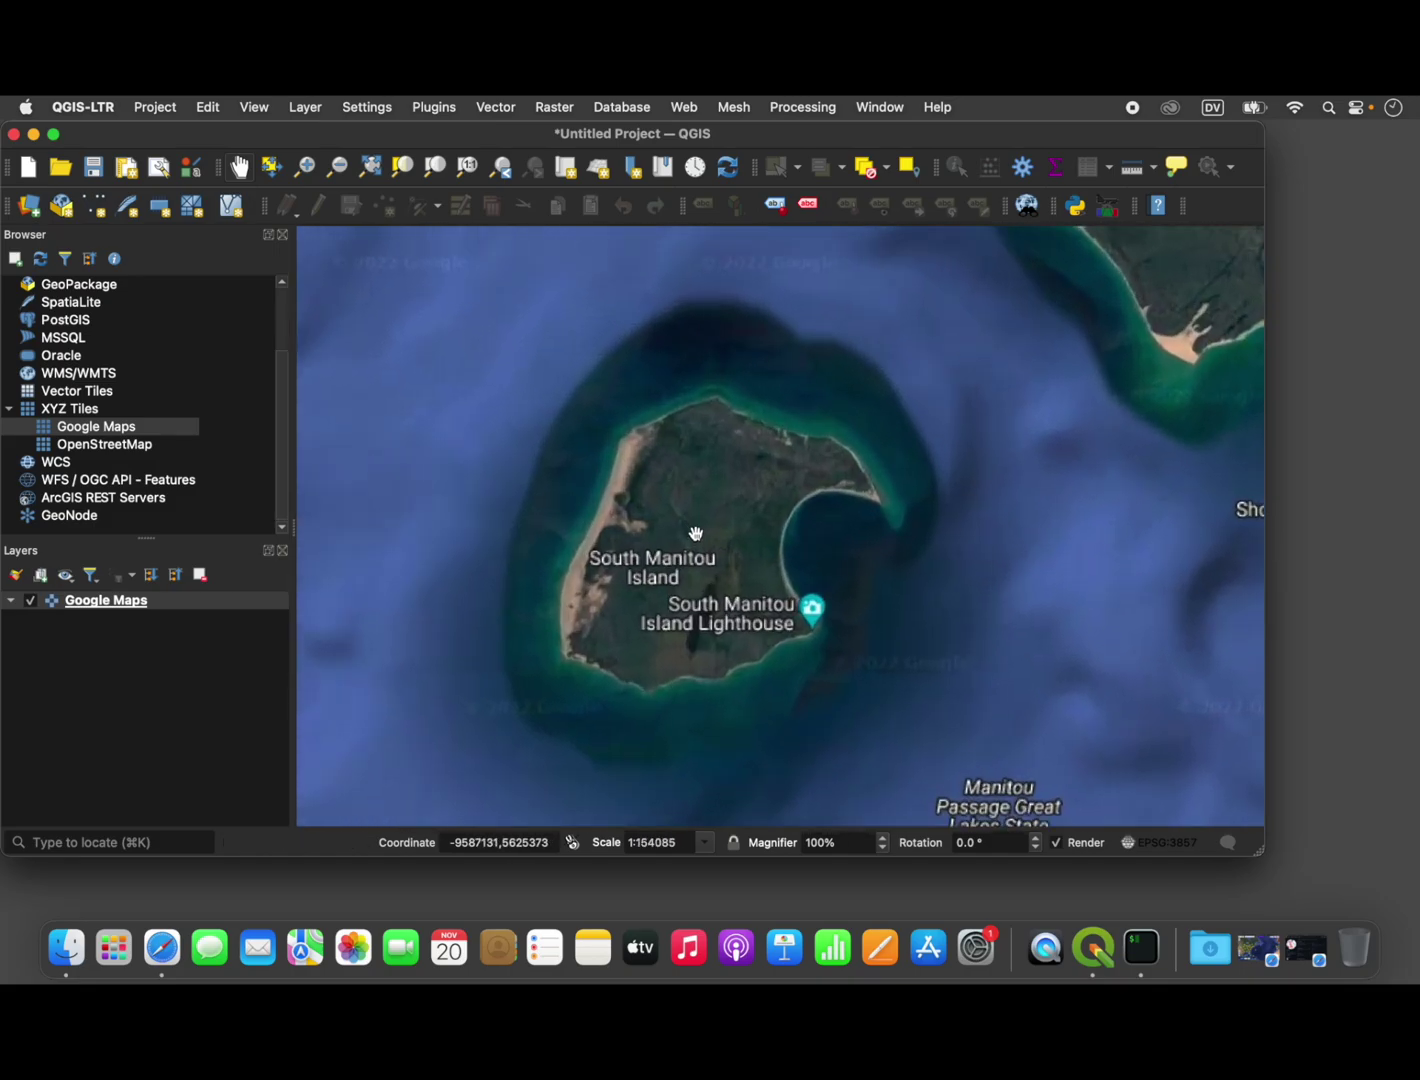
pyautogui.scroll(2, 696, 533)
# - Frame the stretch of Ohio Rd below Chicago Rd on South Manitou Island
pyautogui.moveTo(697, 532); pyautogui.dragTo(788, 475)
pyautogui.scroll(4, 802, 475)
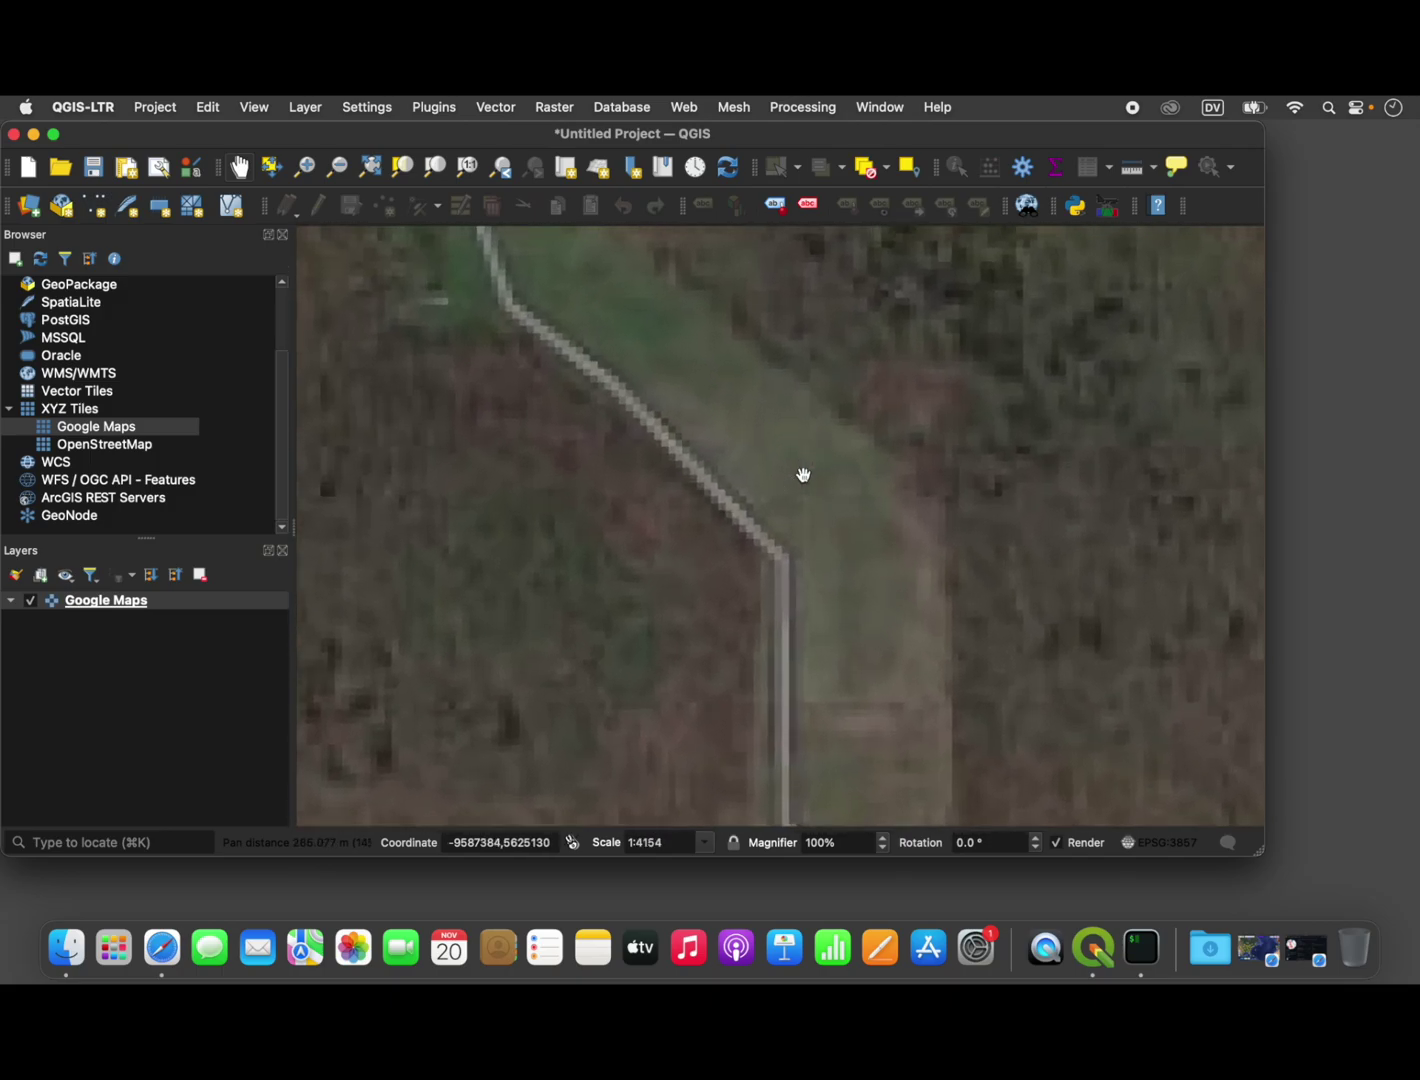
pyautogui.scroll(-2, 803, 475)
pyautogui.moveTo(802, 475); pyautogui.dragTo(829, 536)
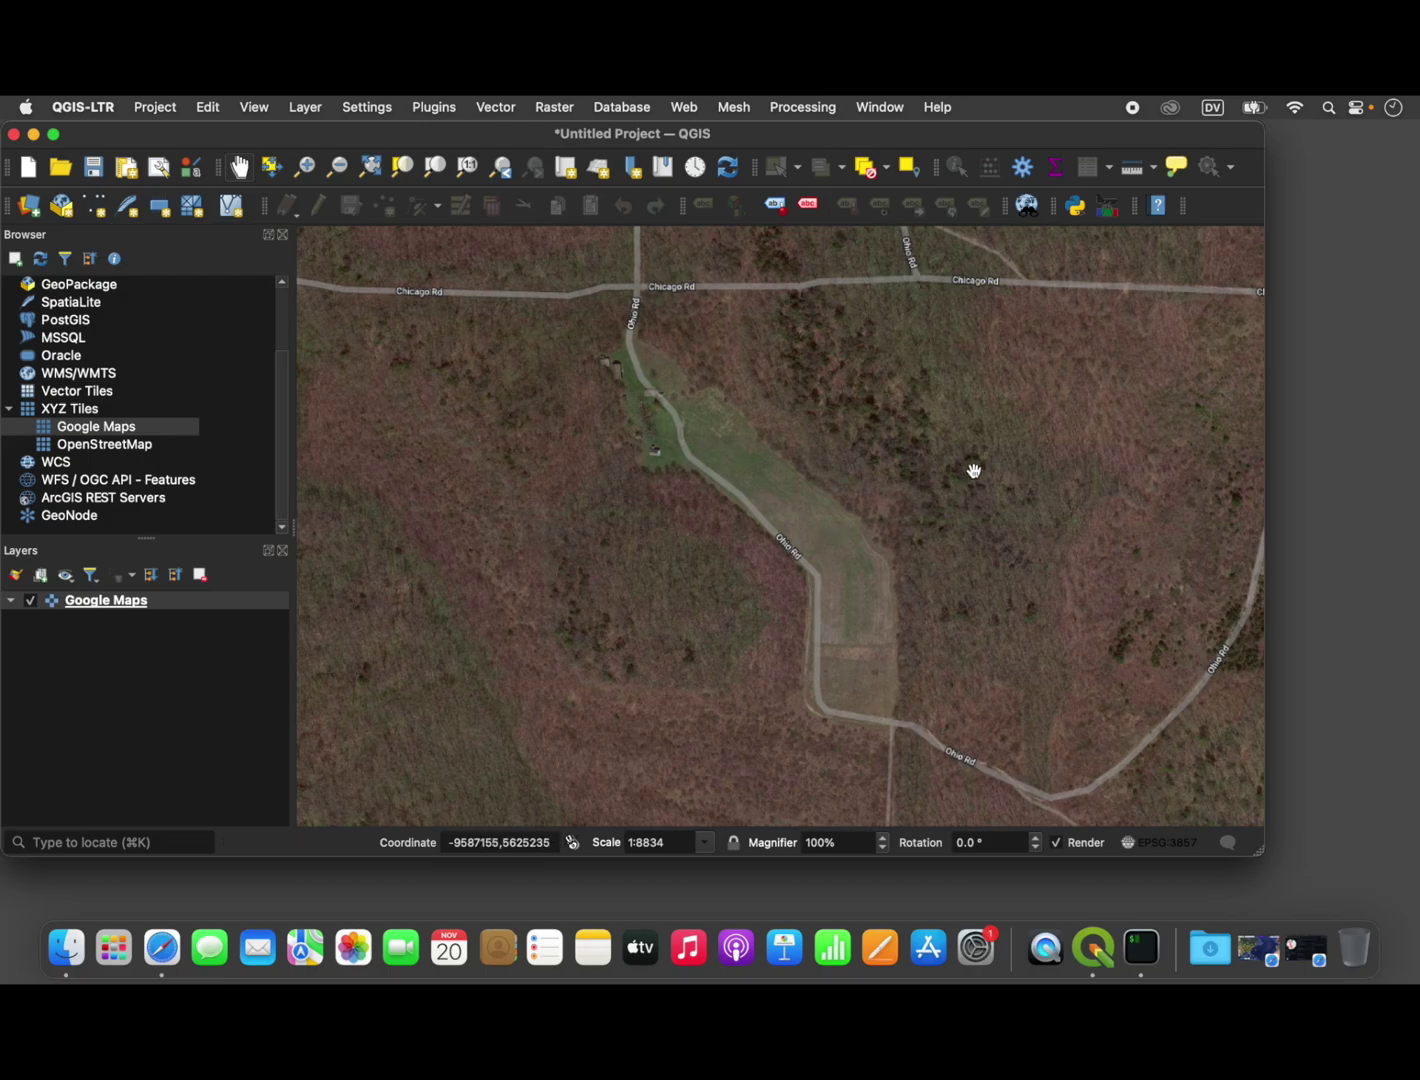
pyautogui.moveTo(973, 471); pyautogui.dragTo(966, 477)
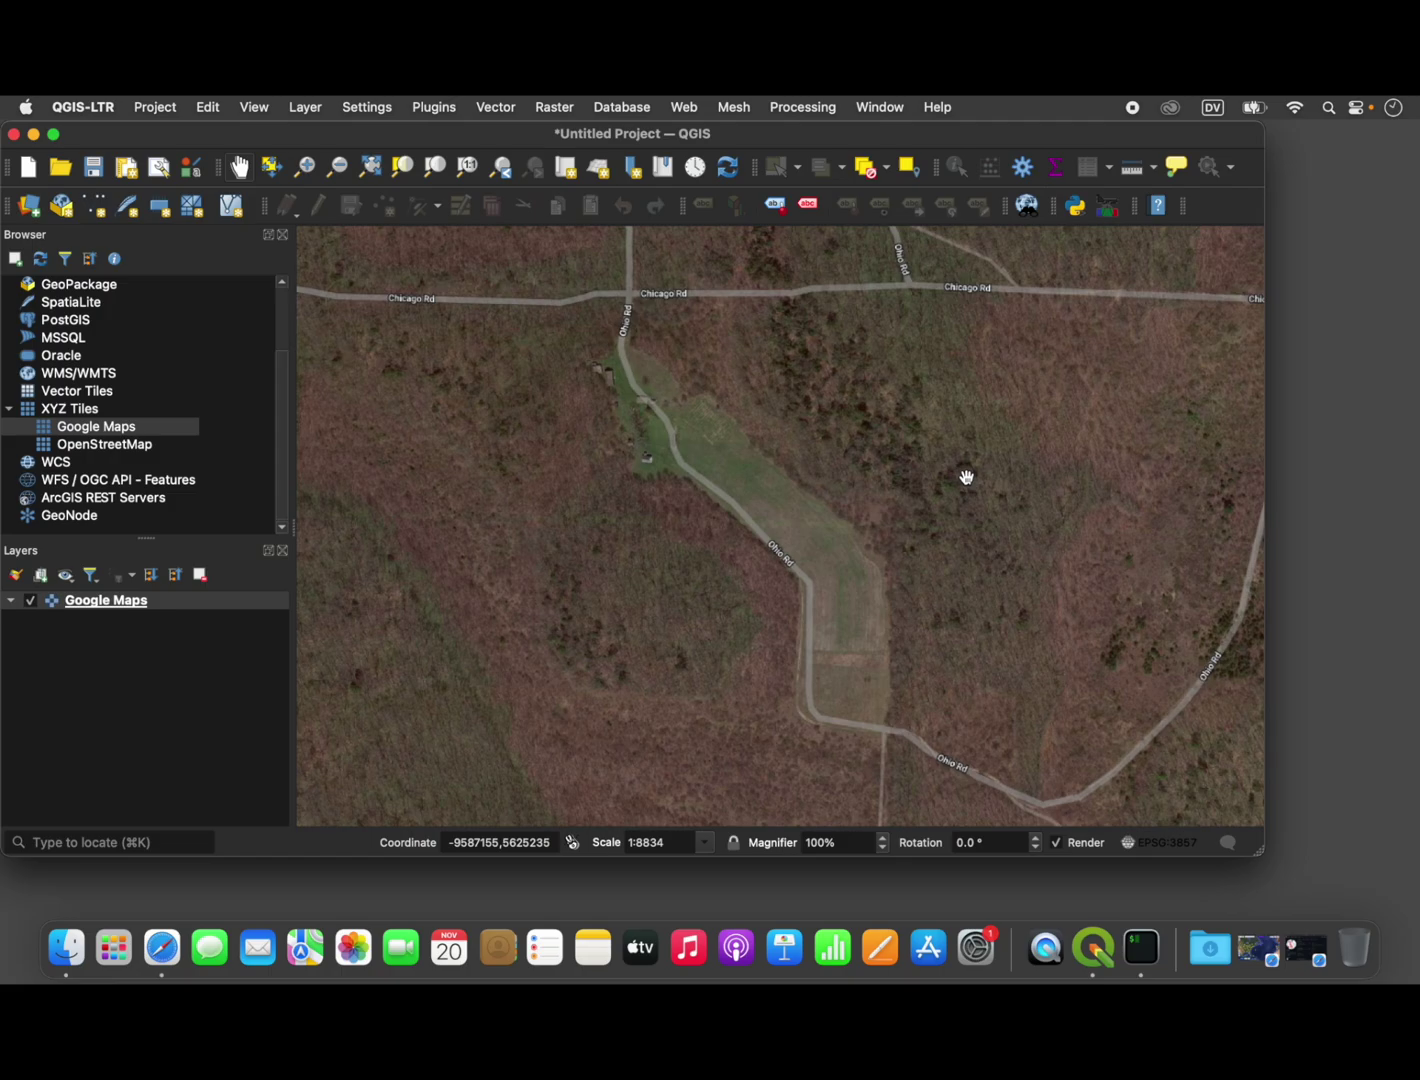
pyautogui.moveTo(966, 477); pyautogui.dragTo(925, 481)
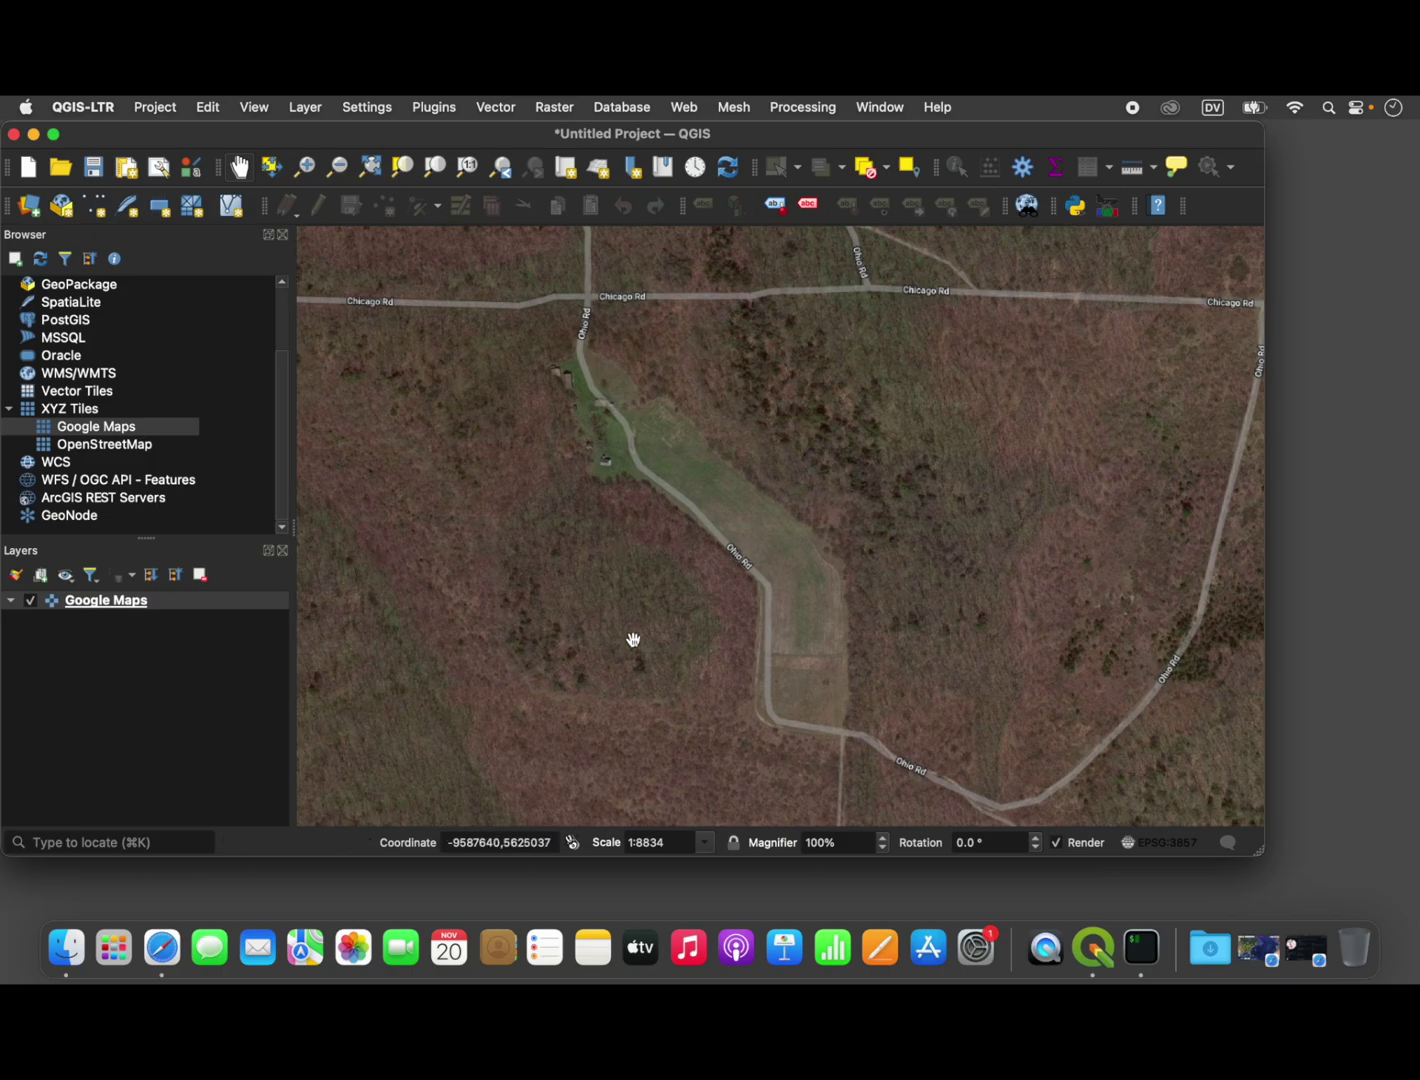
pyautogui.moveTo(778, 567); pyautogui.dragTo(779, 563)
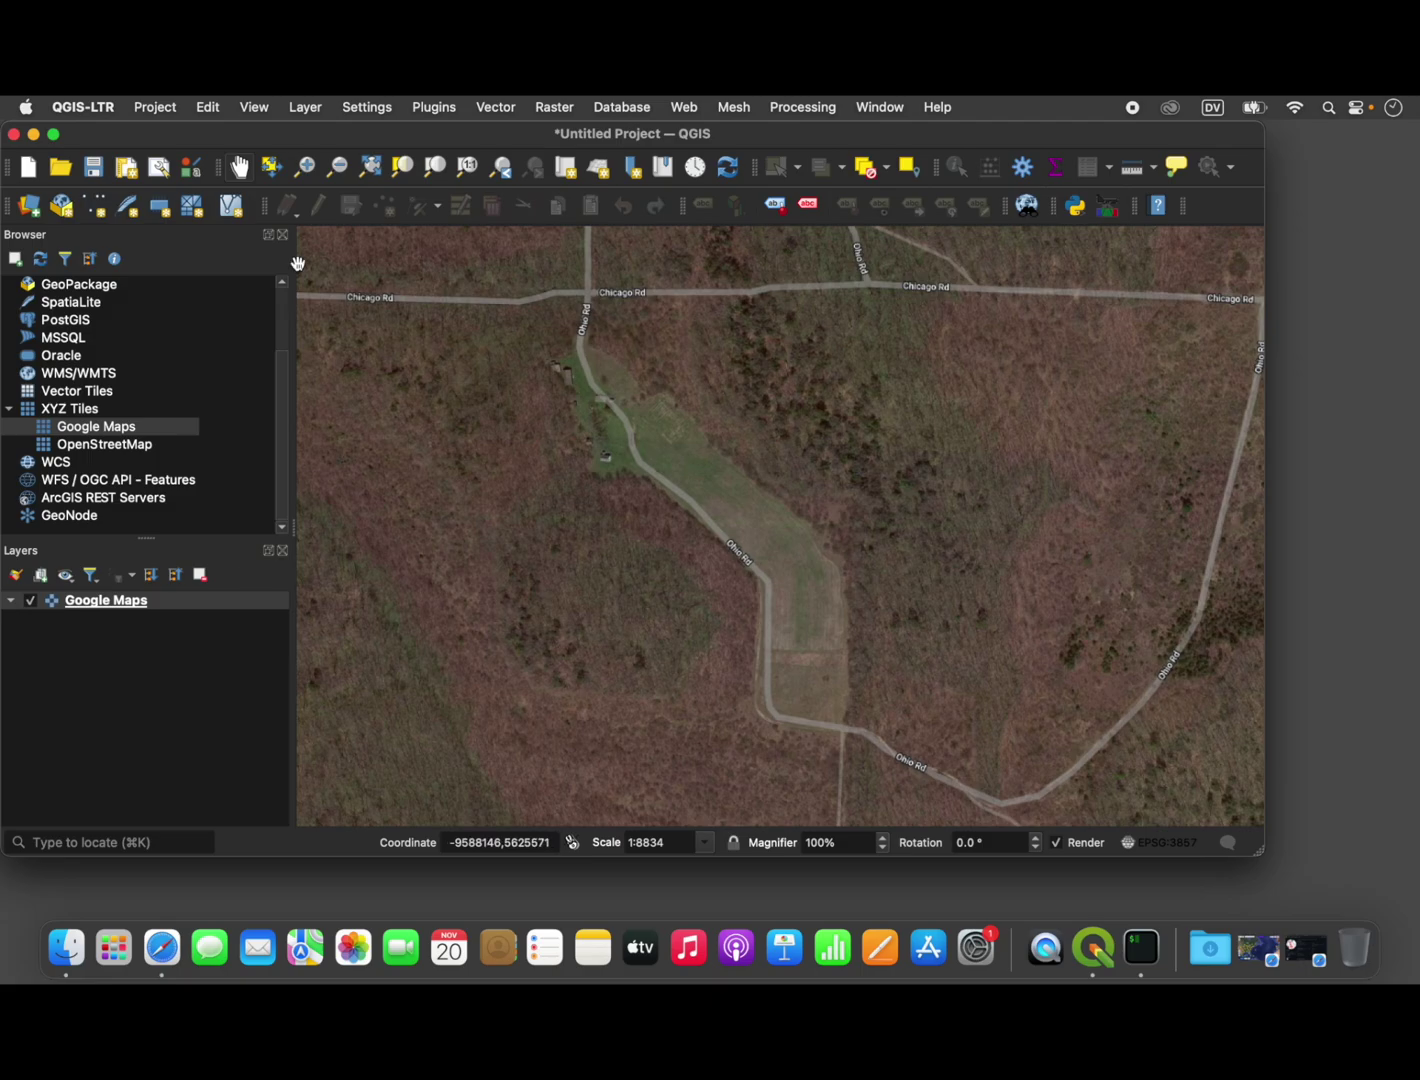
# - Start a new shapefile layer saved on the Desktop as 'fp2lm demo AOI'
pyautogui.click(305, 108)
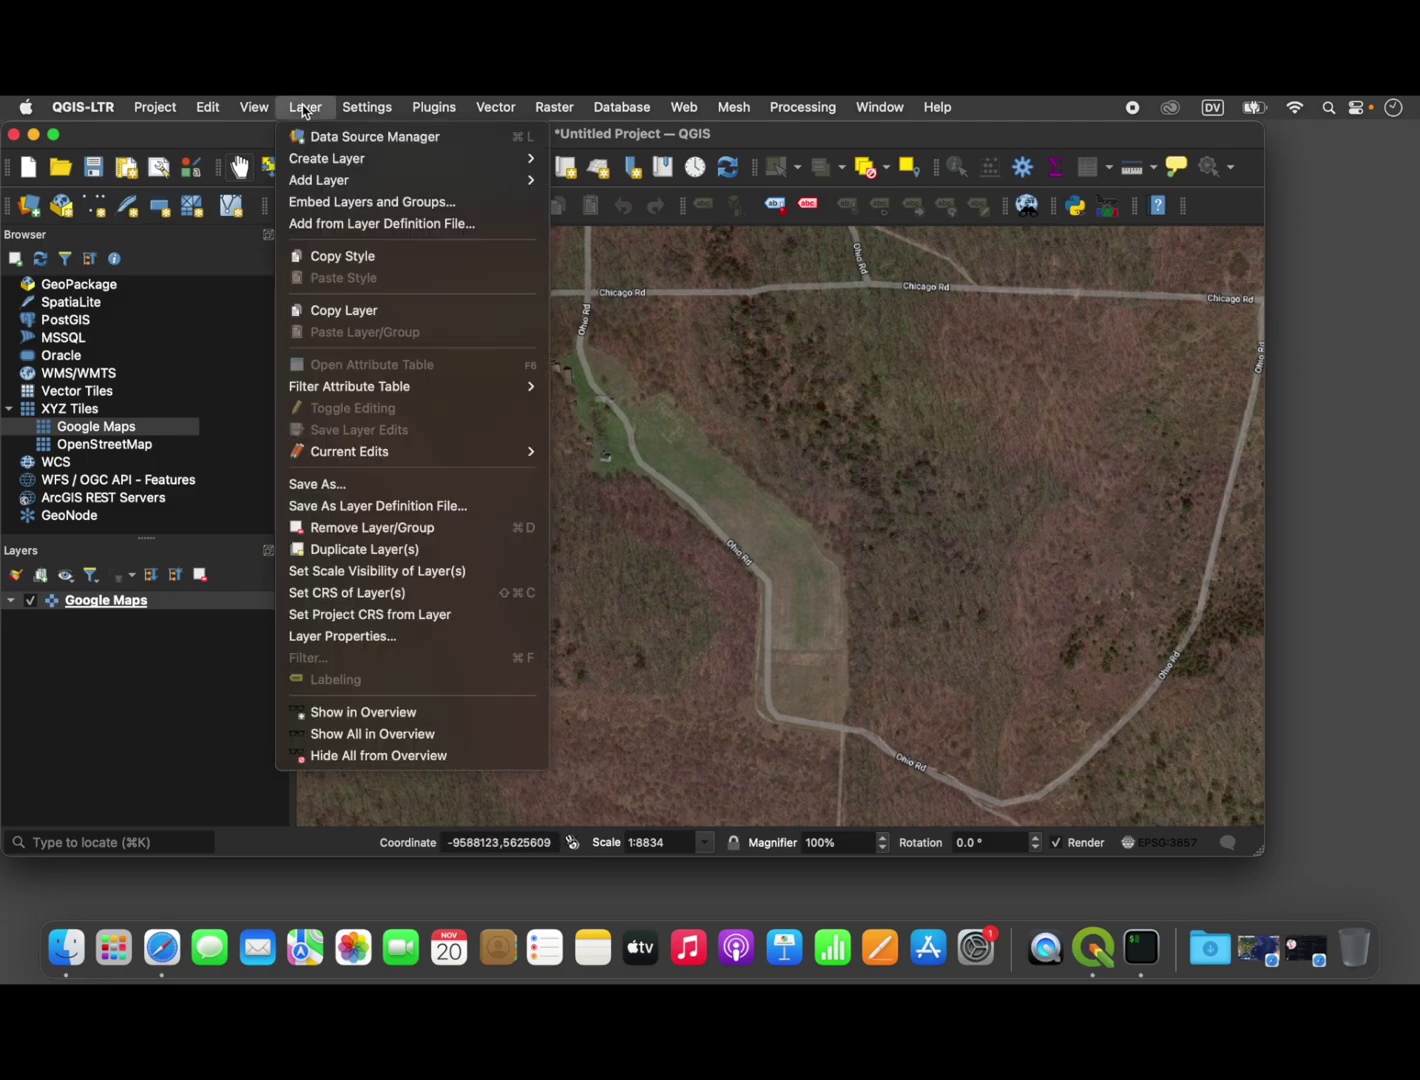
pyautogui.moveTo(312, 167)
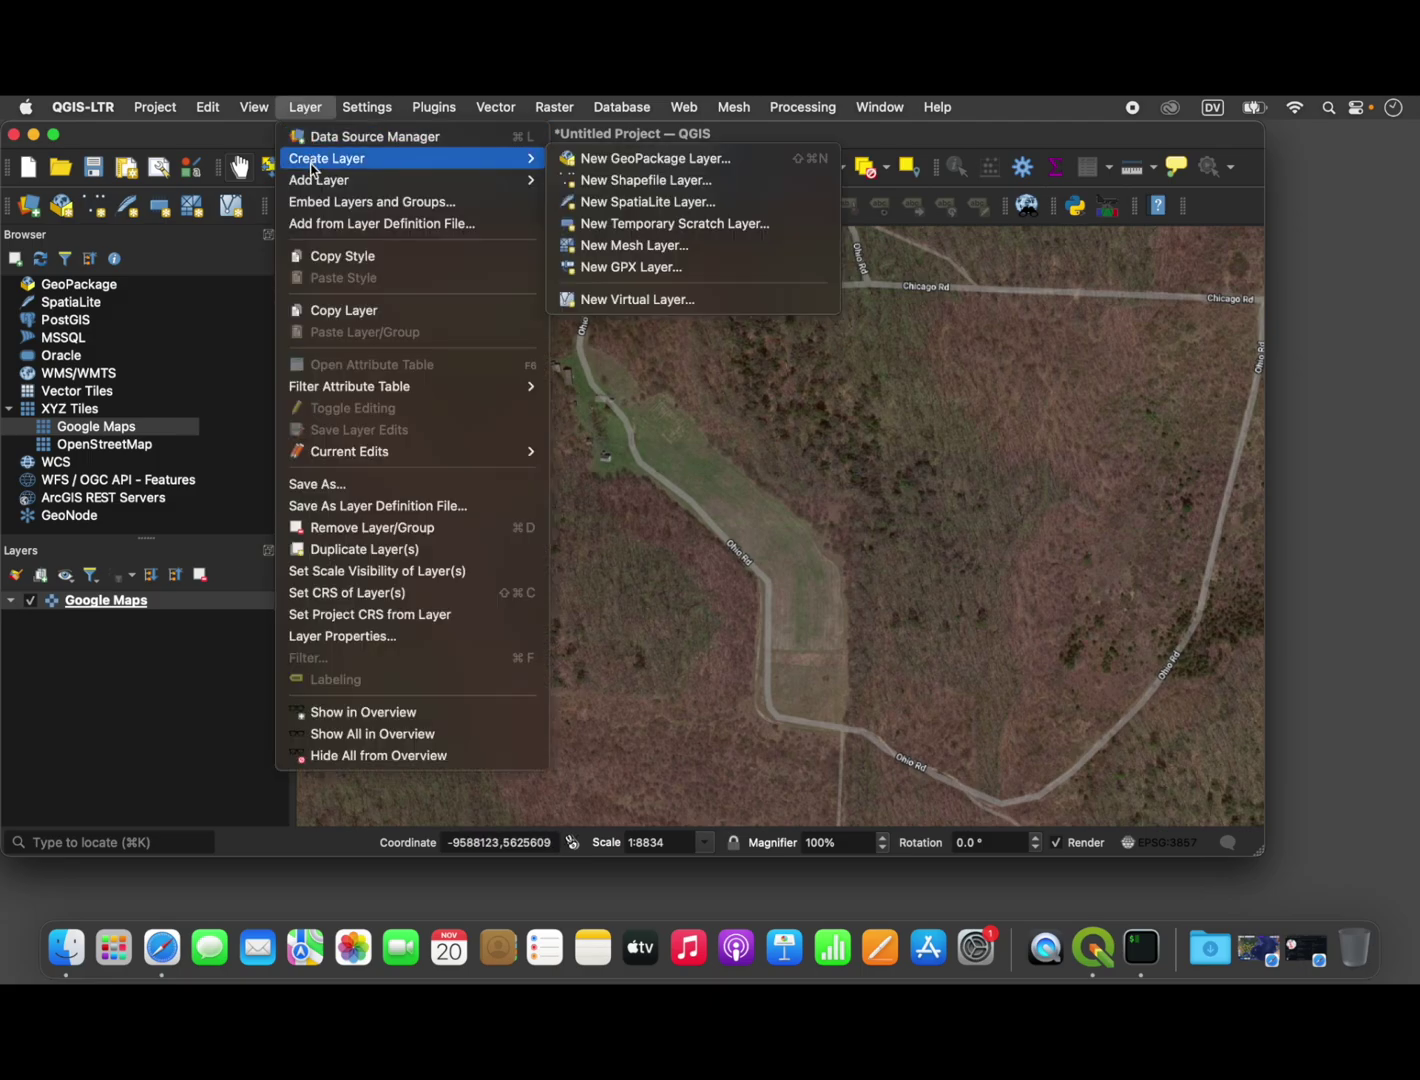
pyautogui.click(655, 182)
pyautogui.moveTo(532, 144); pyautogui.dragTo(616, 179)
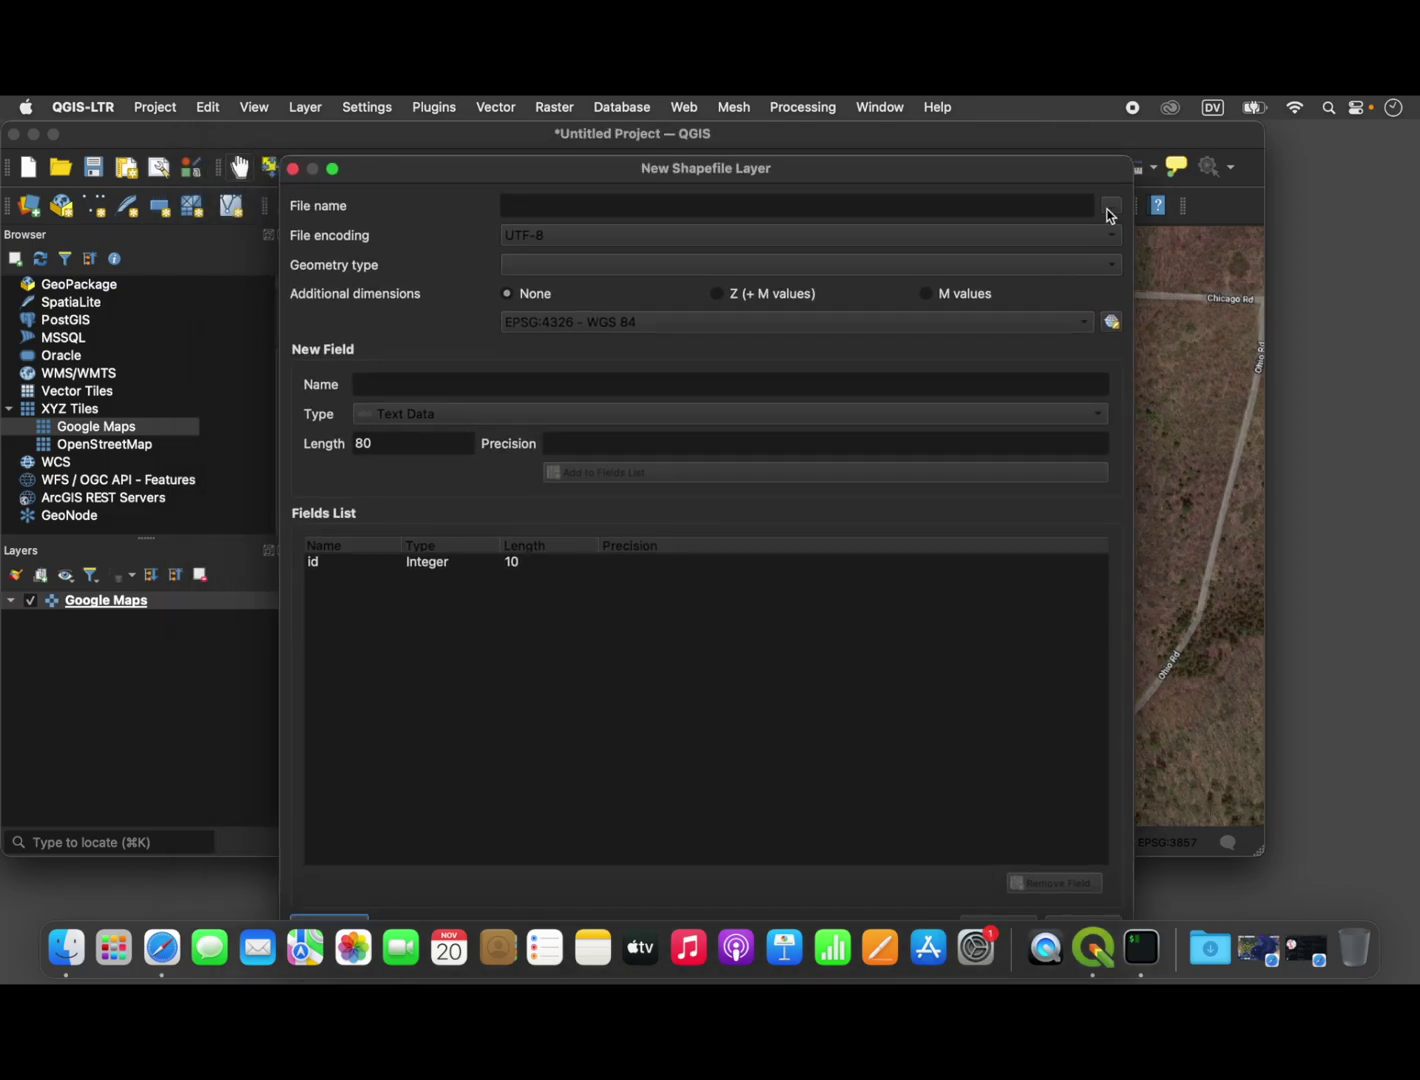
pyautogui.click(1111, 205)
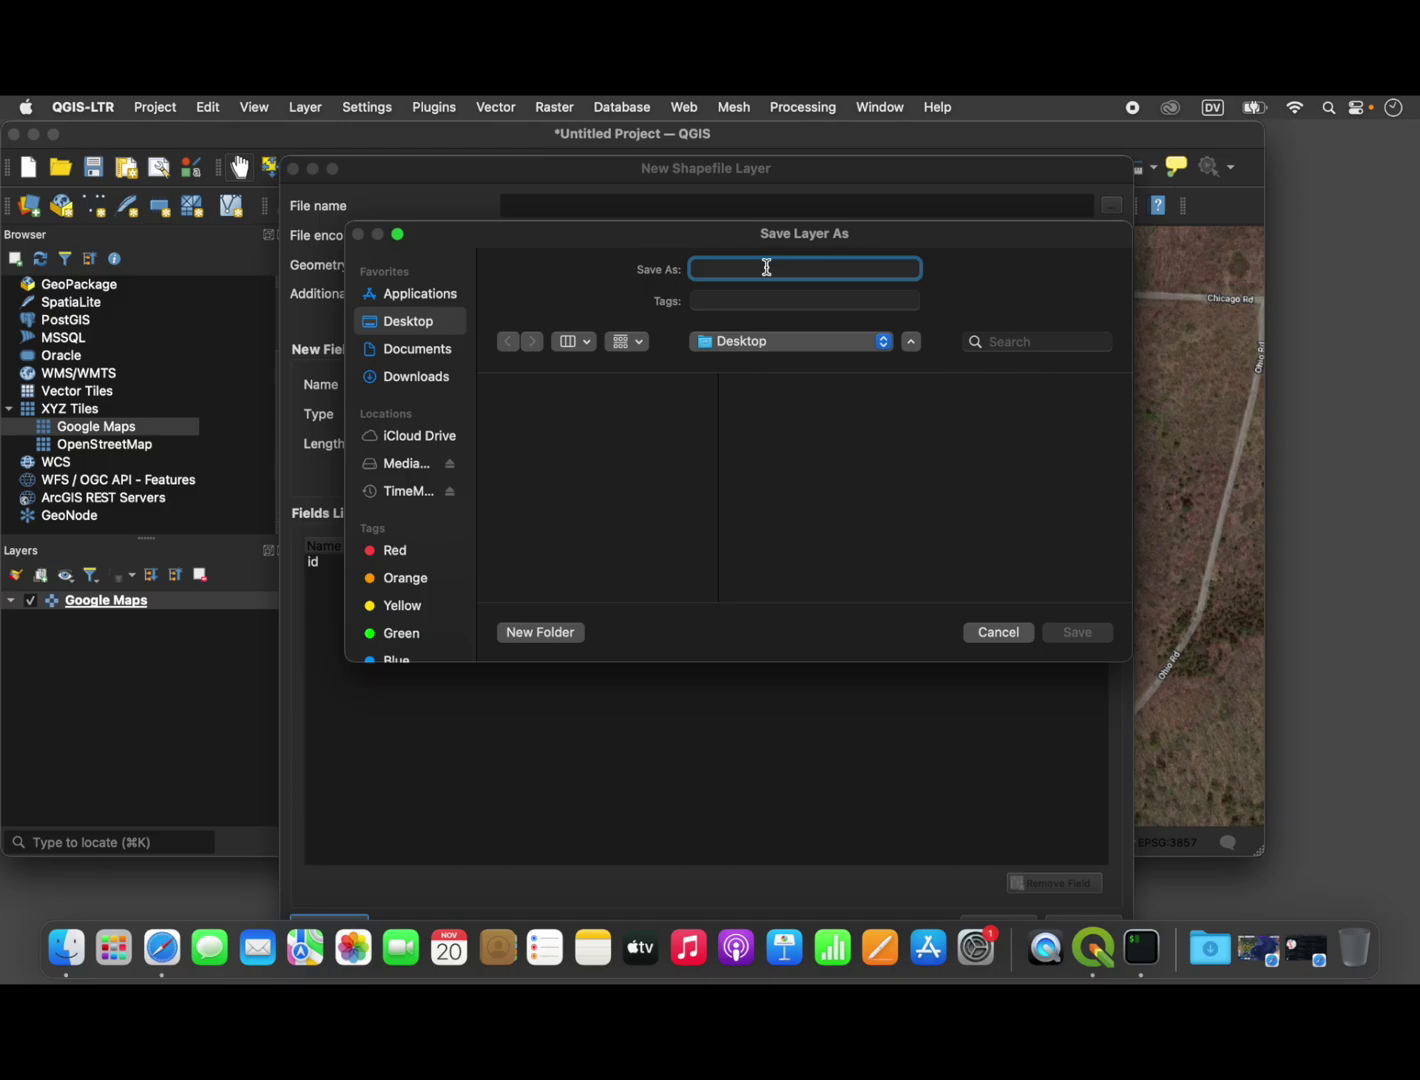
pyautogui.write('fp')
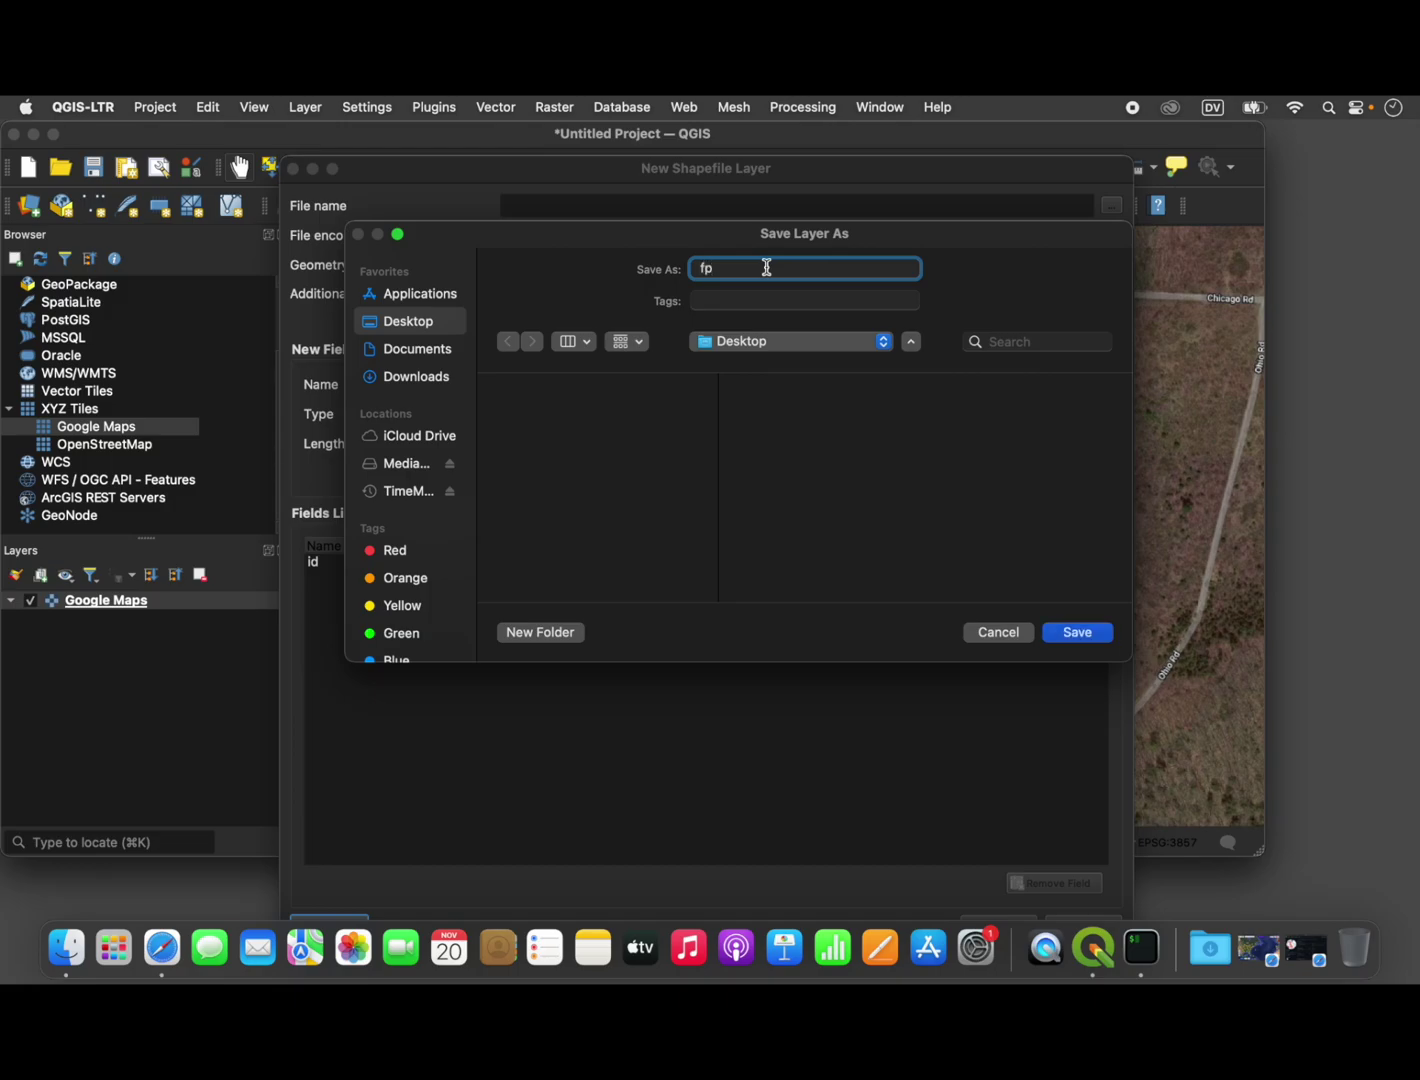
pyautogui.write('2lm demo AOI')
# - Create the fp2lm demo AOI shapefile as a Polygon layer in EPSG:3857 Pseudo-Mercator
pyautogui.click(1077, 633)
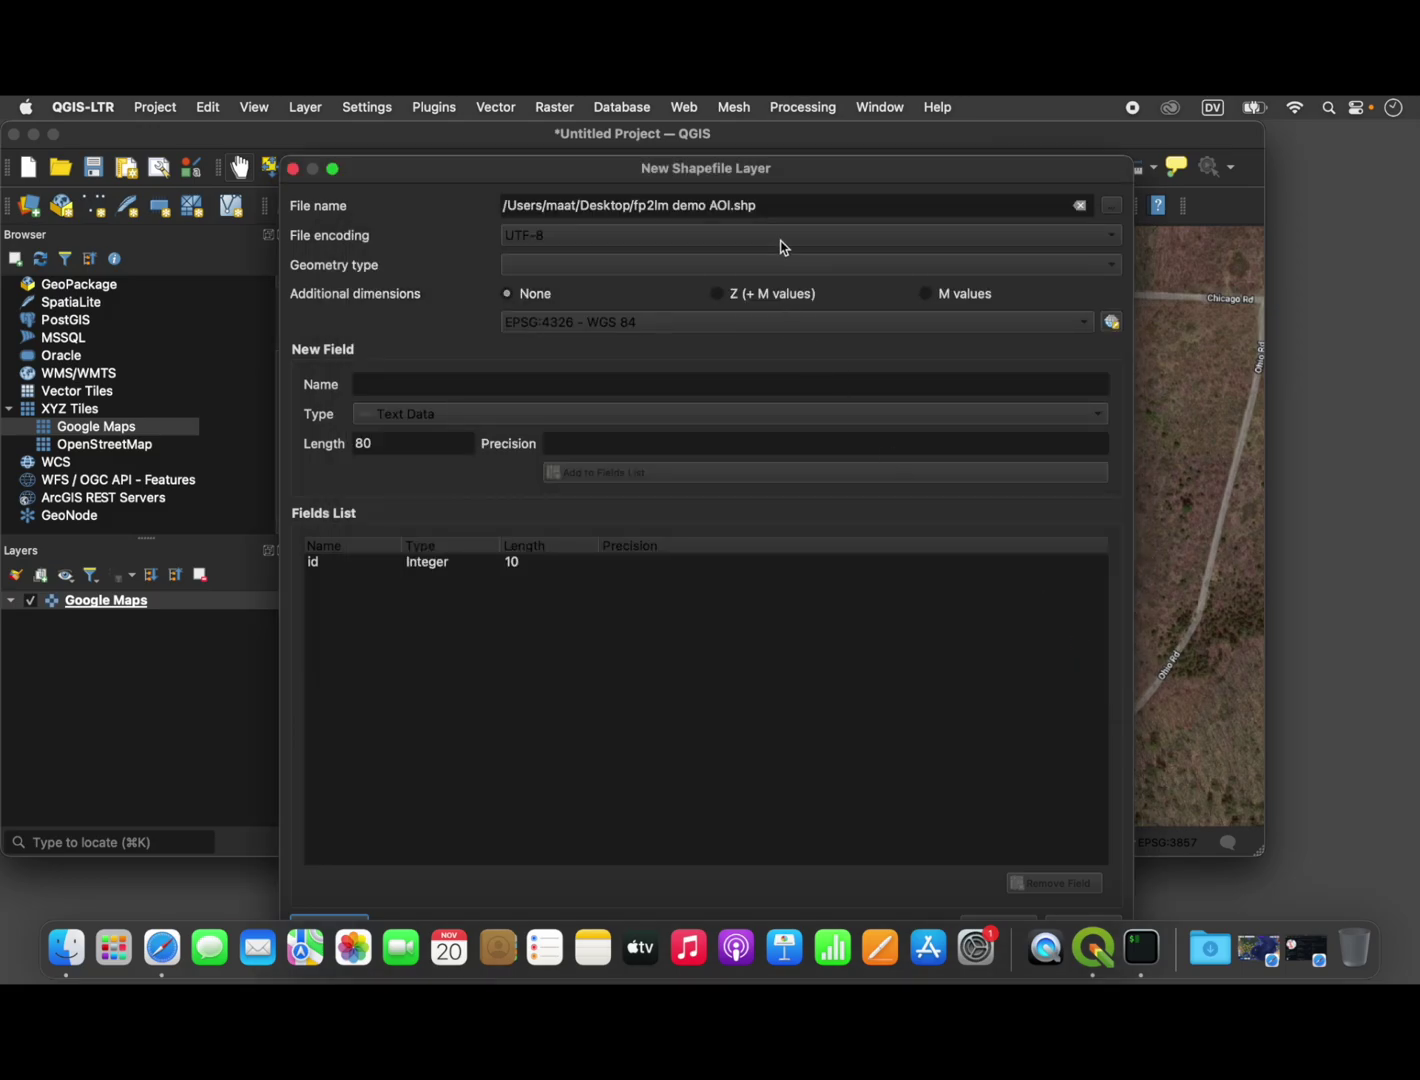
pyautogui.click(598, 266)
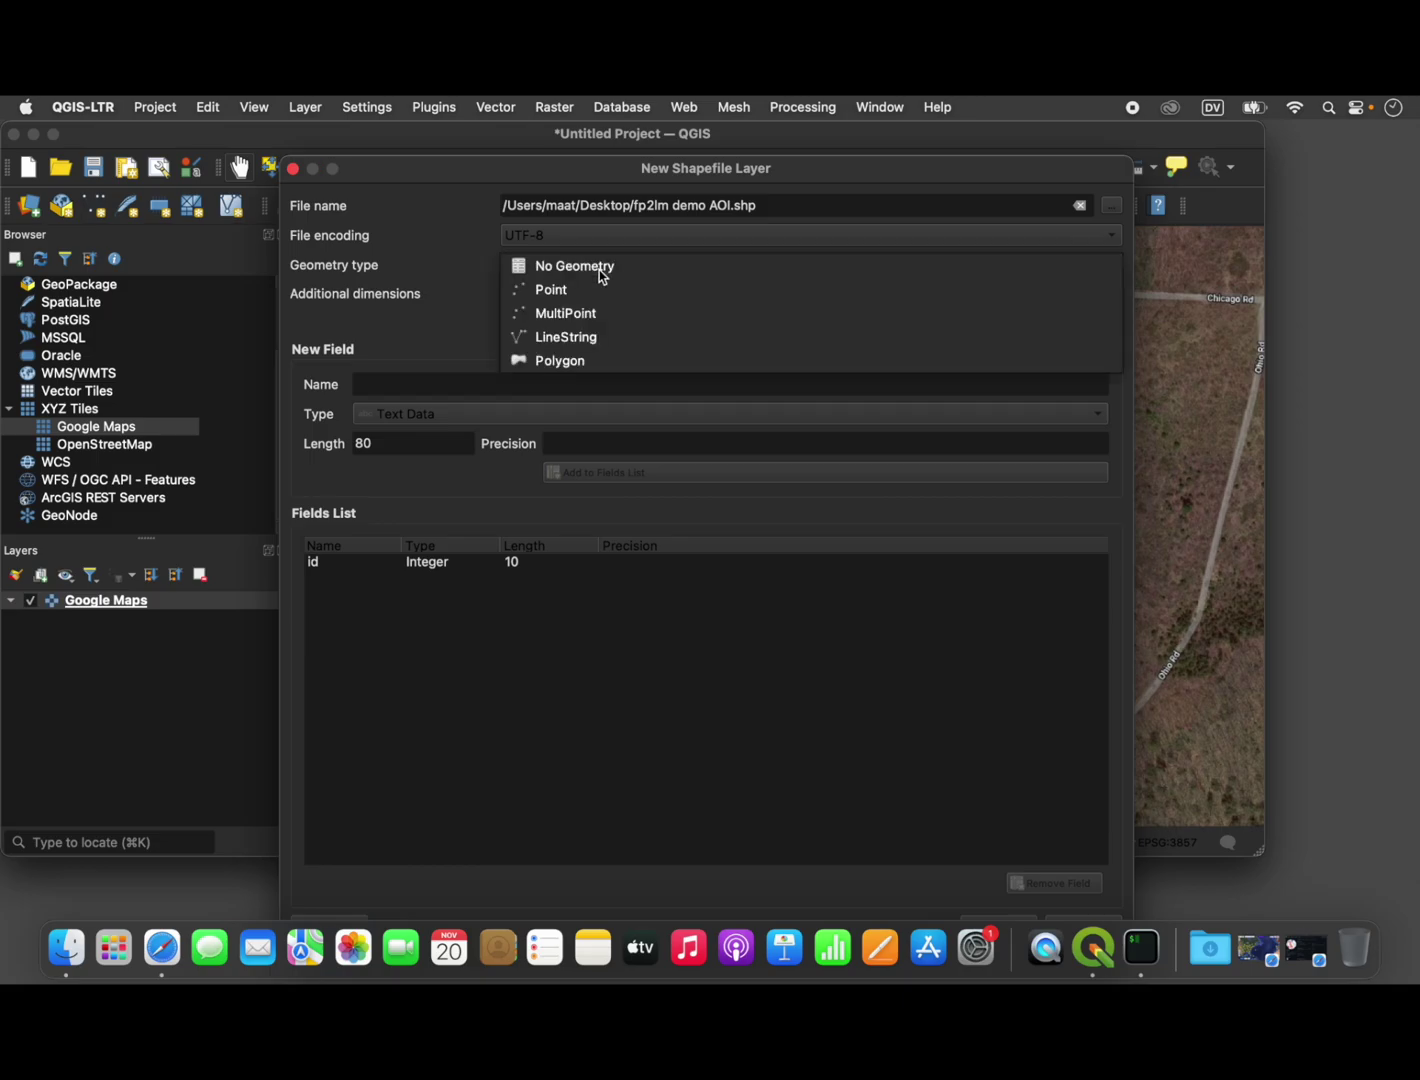
pyautogui.click(598, 362)
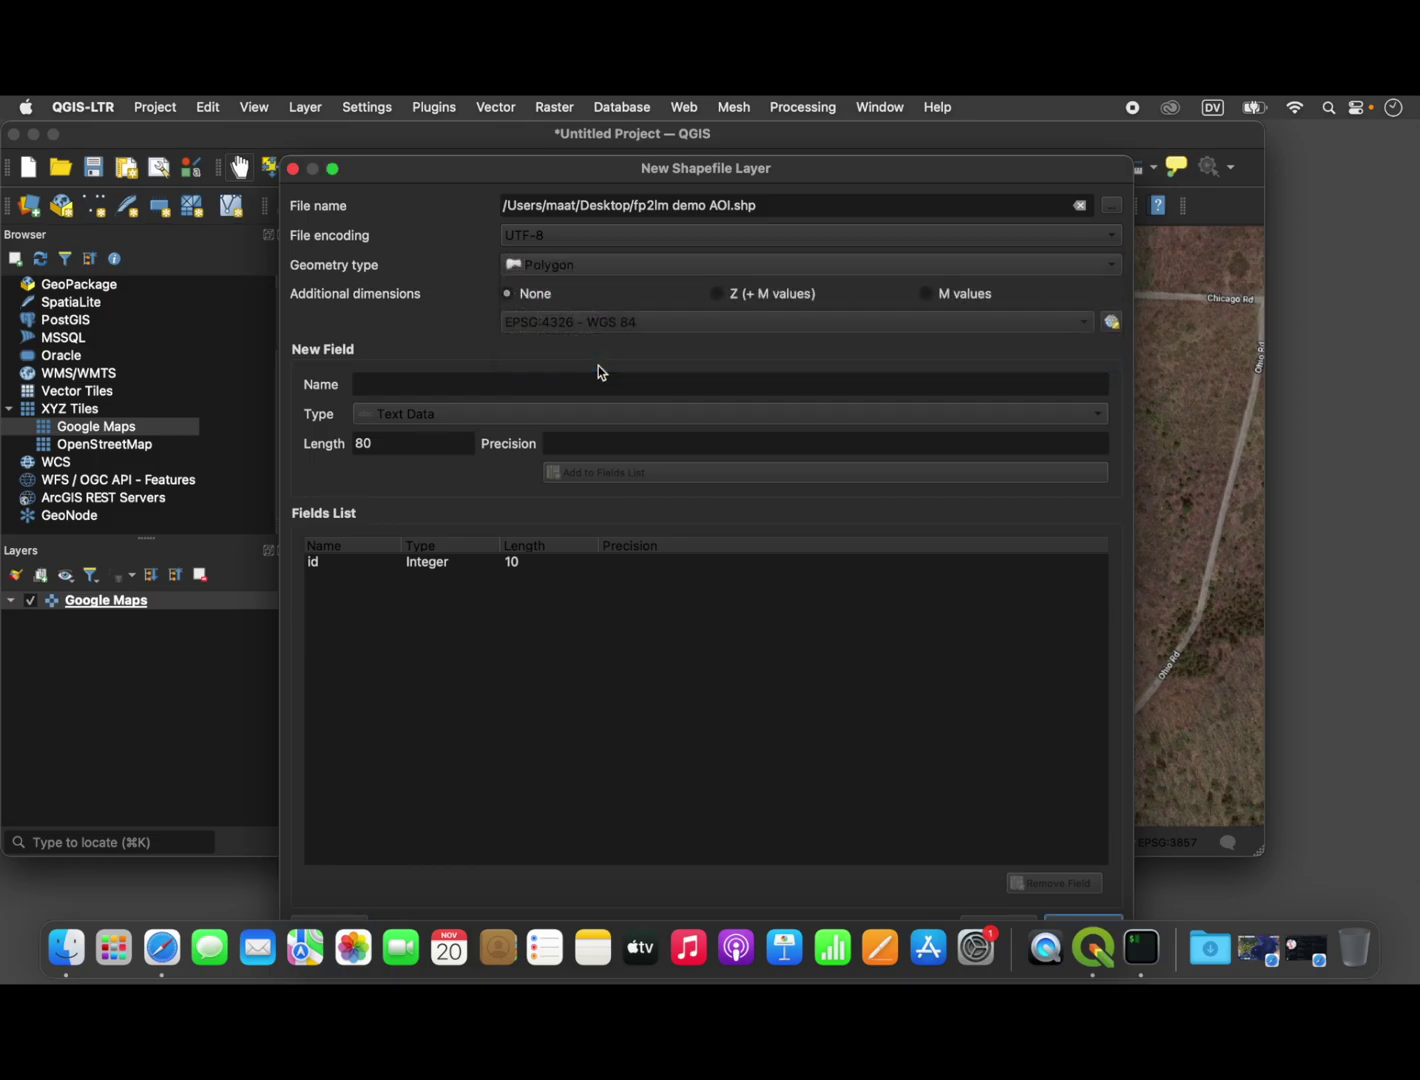
pyautogui.click(741, 323)
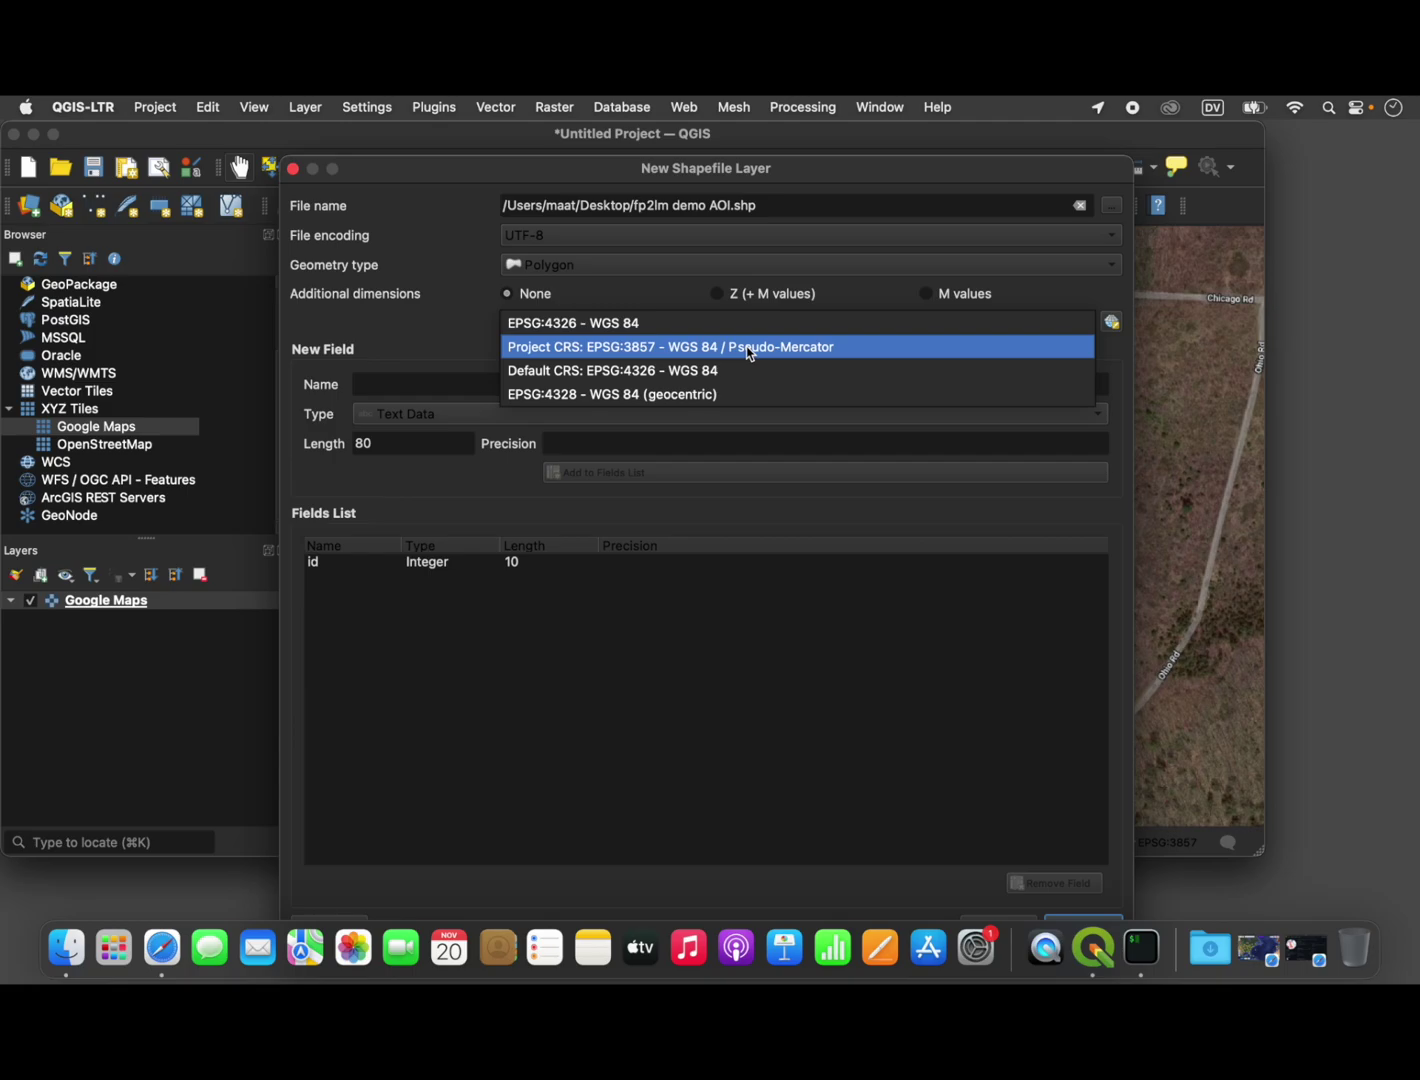
pyautogui.click(750, 348)
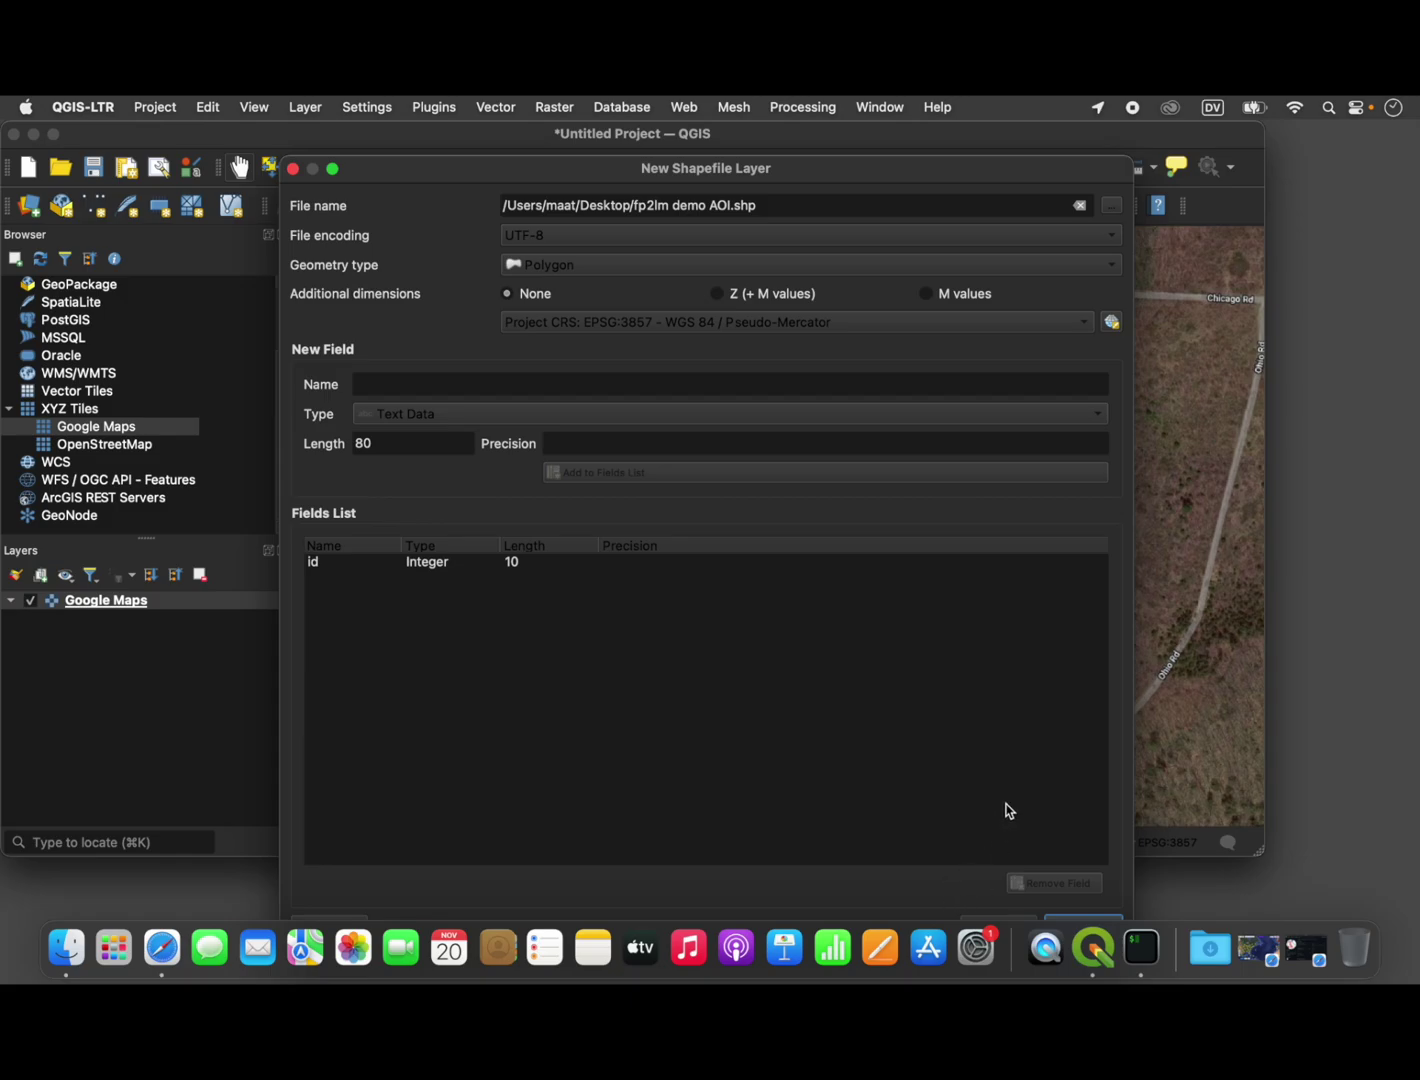
pyautogui.moveTo(929, 168); pyautogui.dragTo(934, 140)
pyautogui.click(1116, 903)
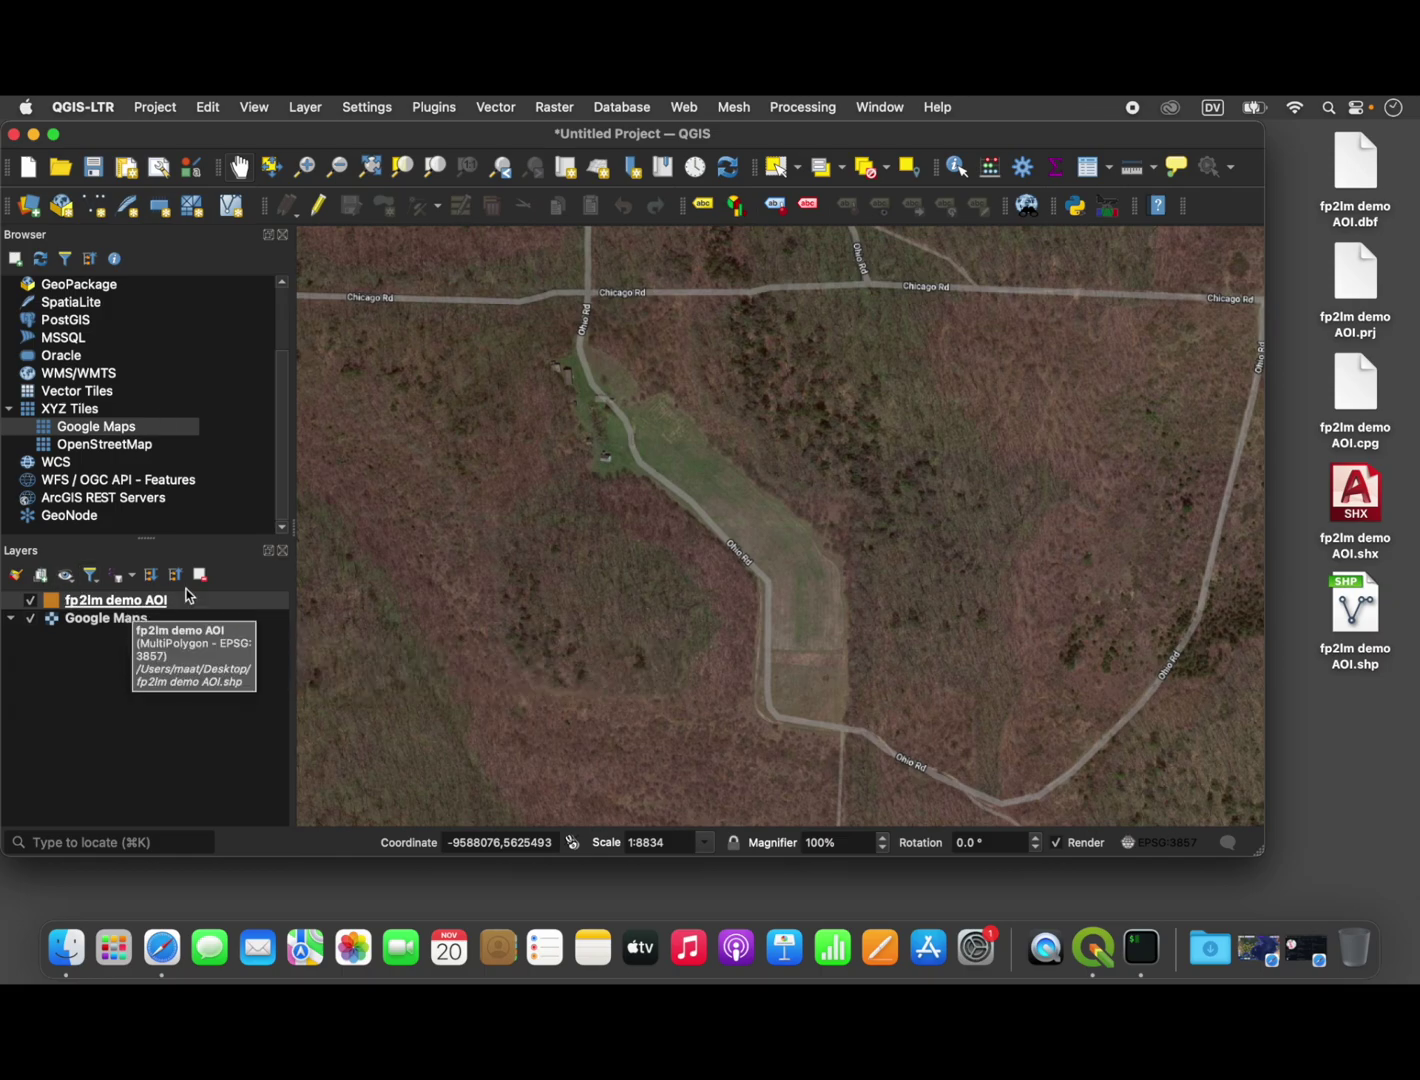
# - Put the fp2lm demo AOI layer into editing mode with the Add Polygon Feature tool
pyautogui.click(187, 600)
pyautogui.click(377, 545)
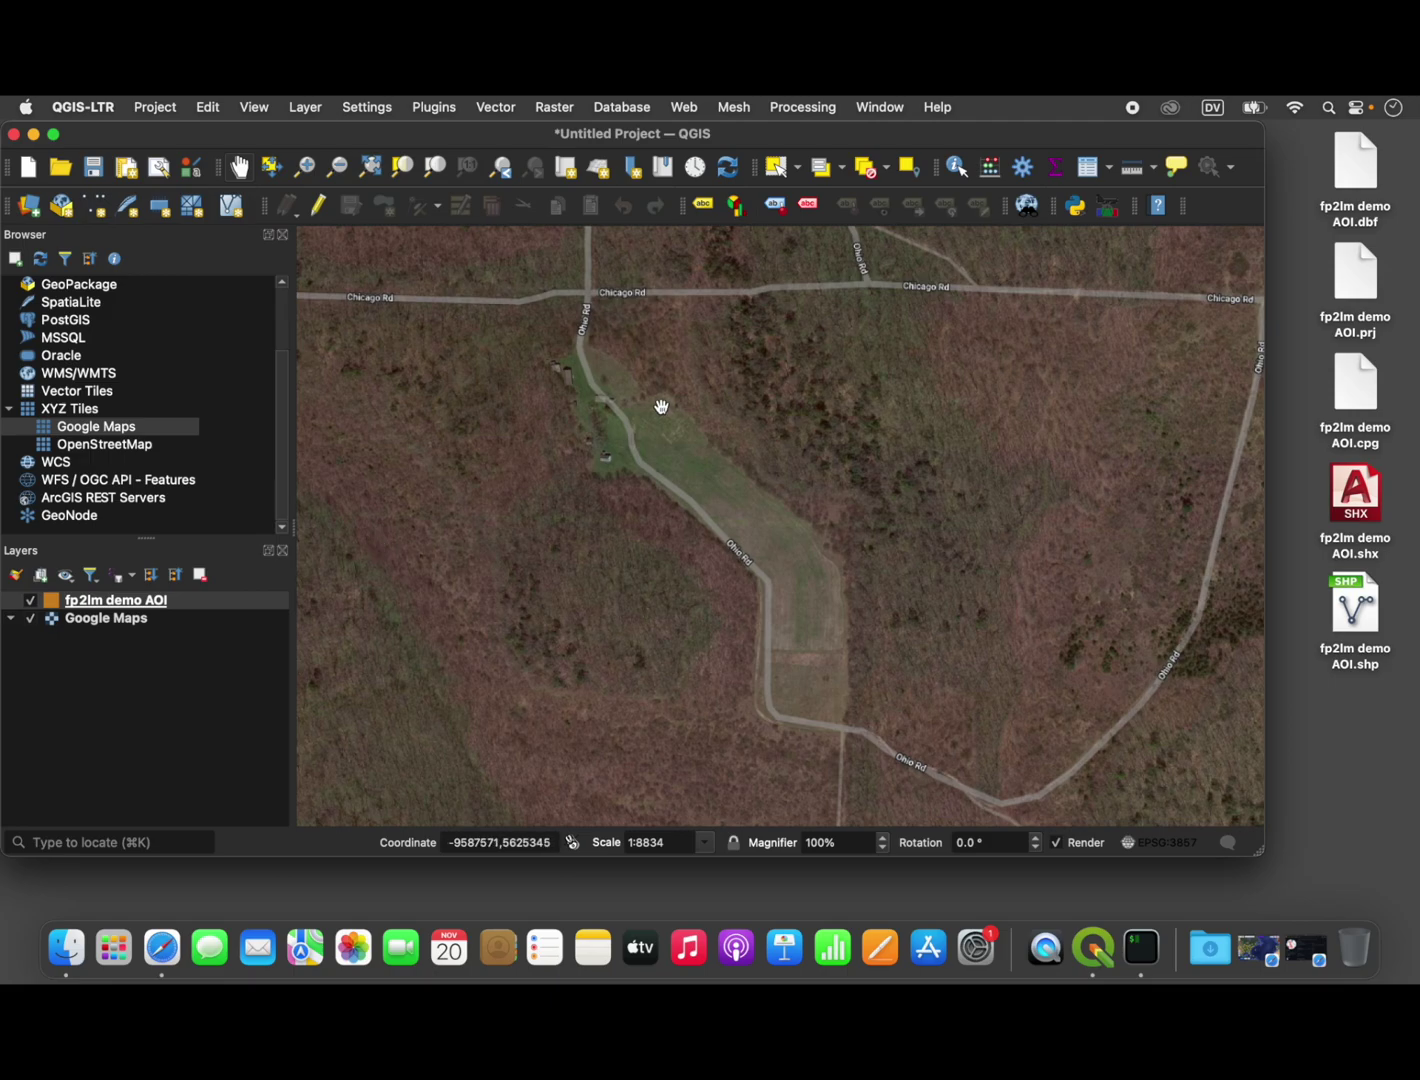
pyautogui.click(320, 210)
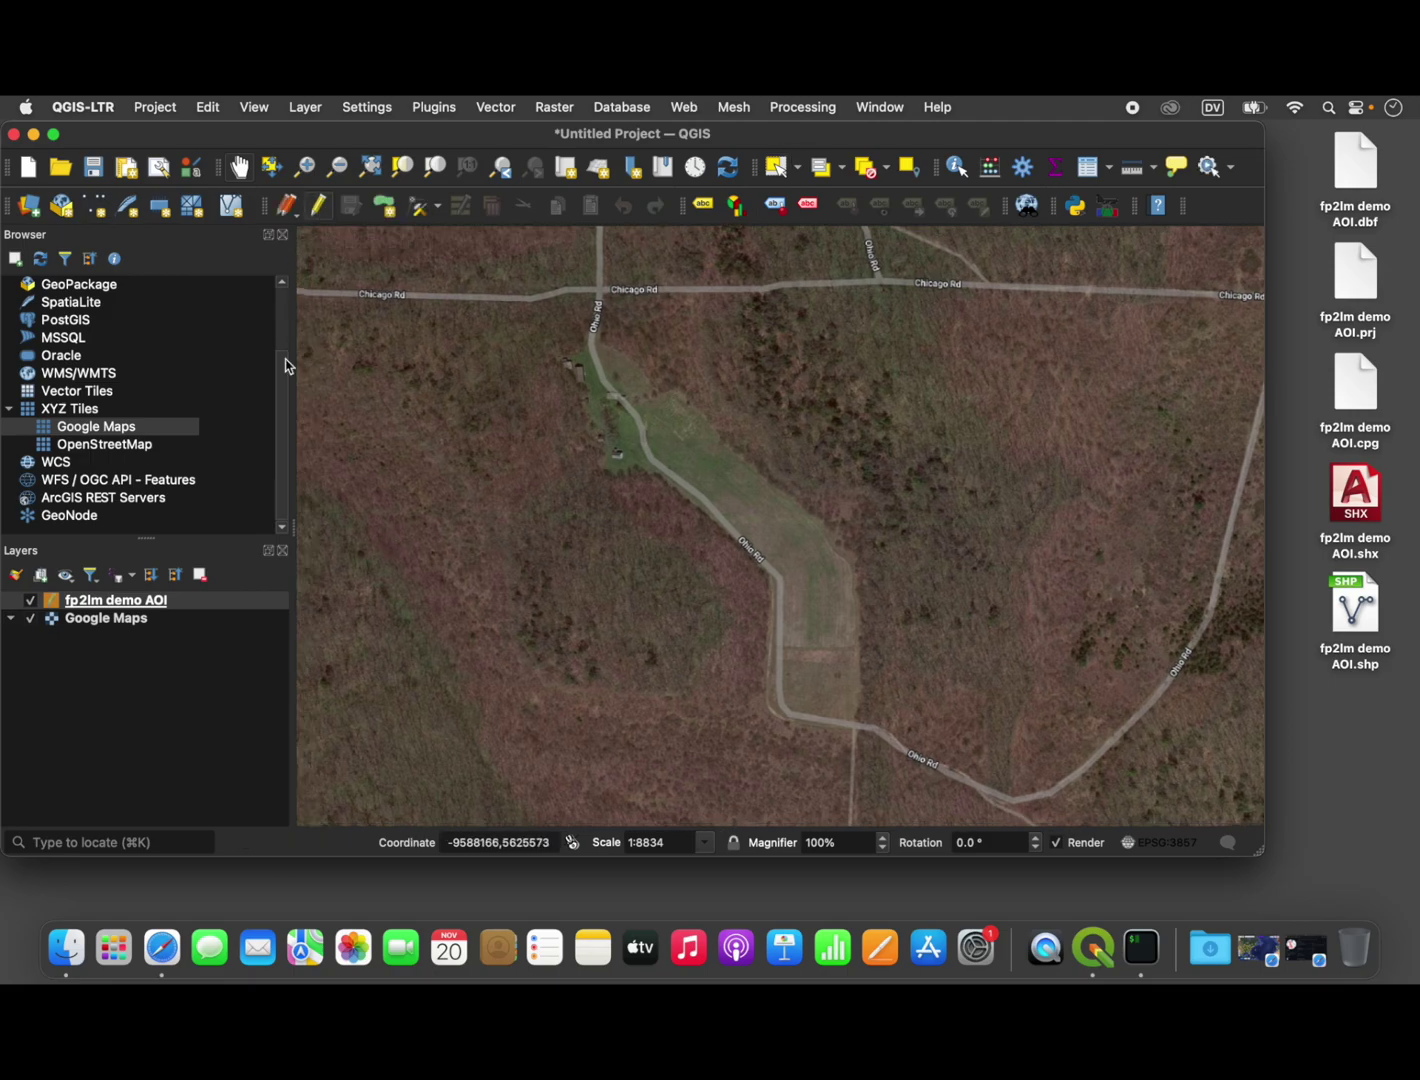
pyautogui.click(385, 207)
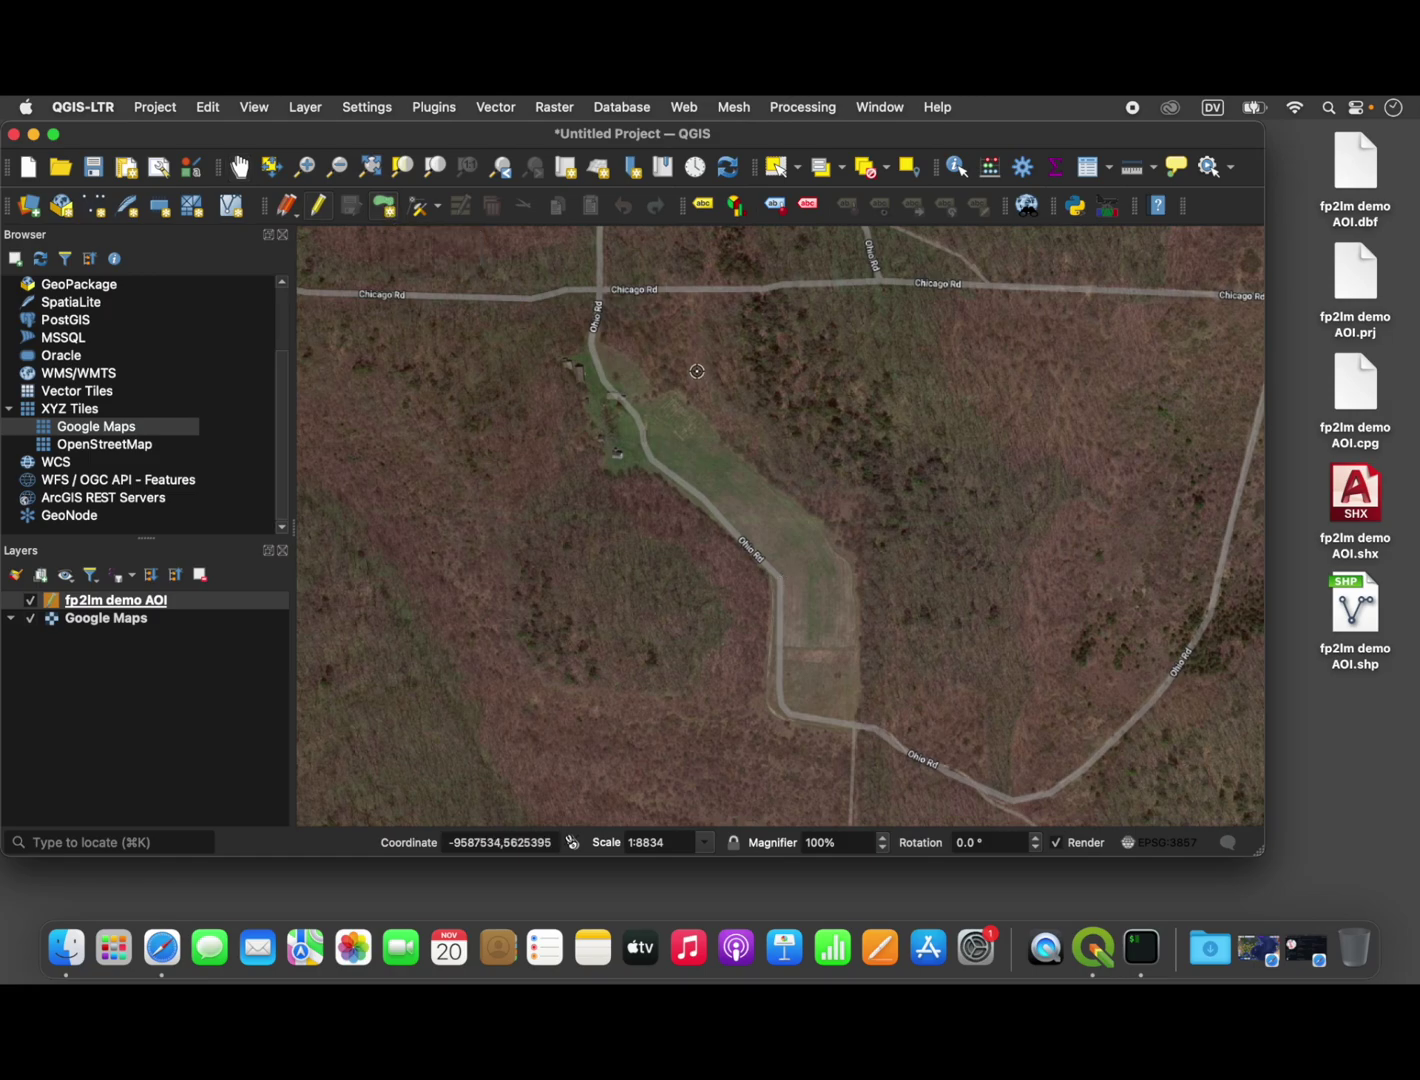
# - Trace a seven-corner polygon along the bend of Ohio Rd through the clearing and confirm it
pyautogui.click(676, 386)
pyautogui.click(857, 568)
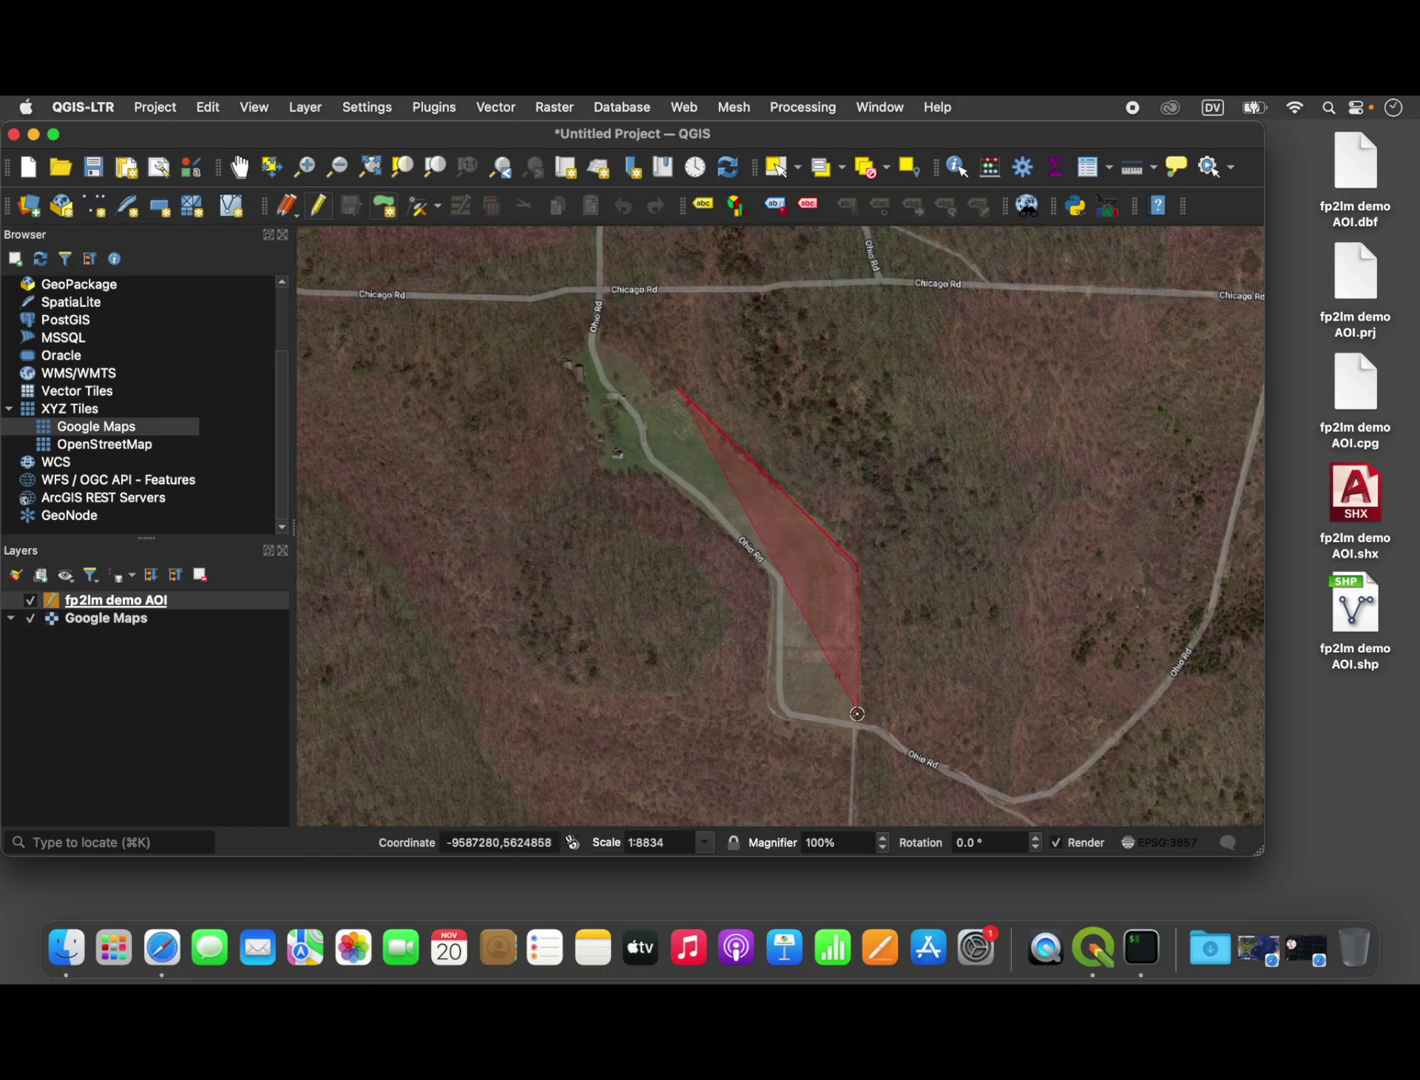
pyautogui.click(858, 720)
pyautogui.click(786, 717)
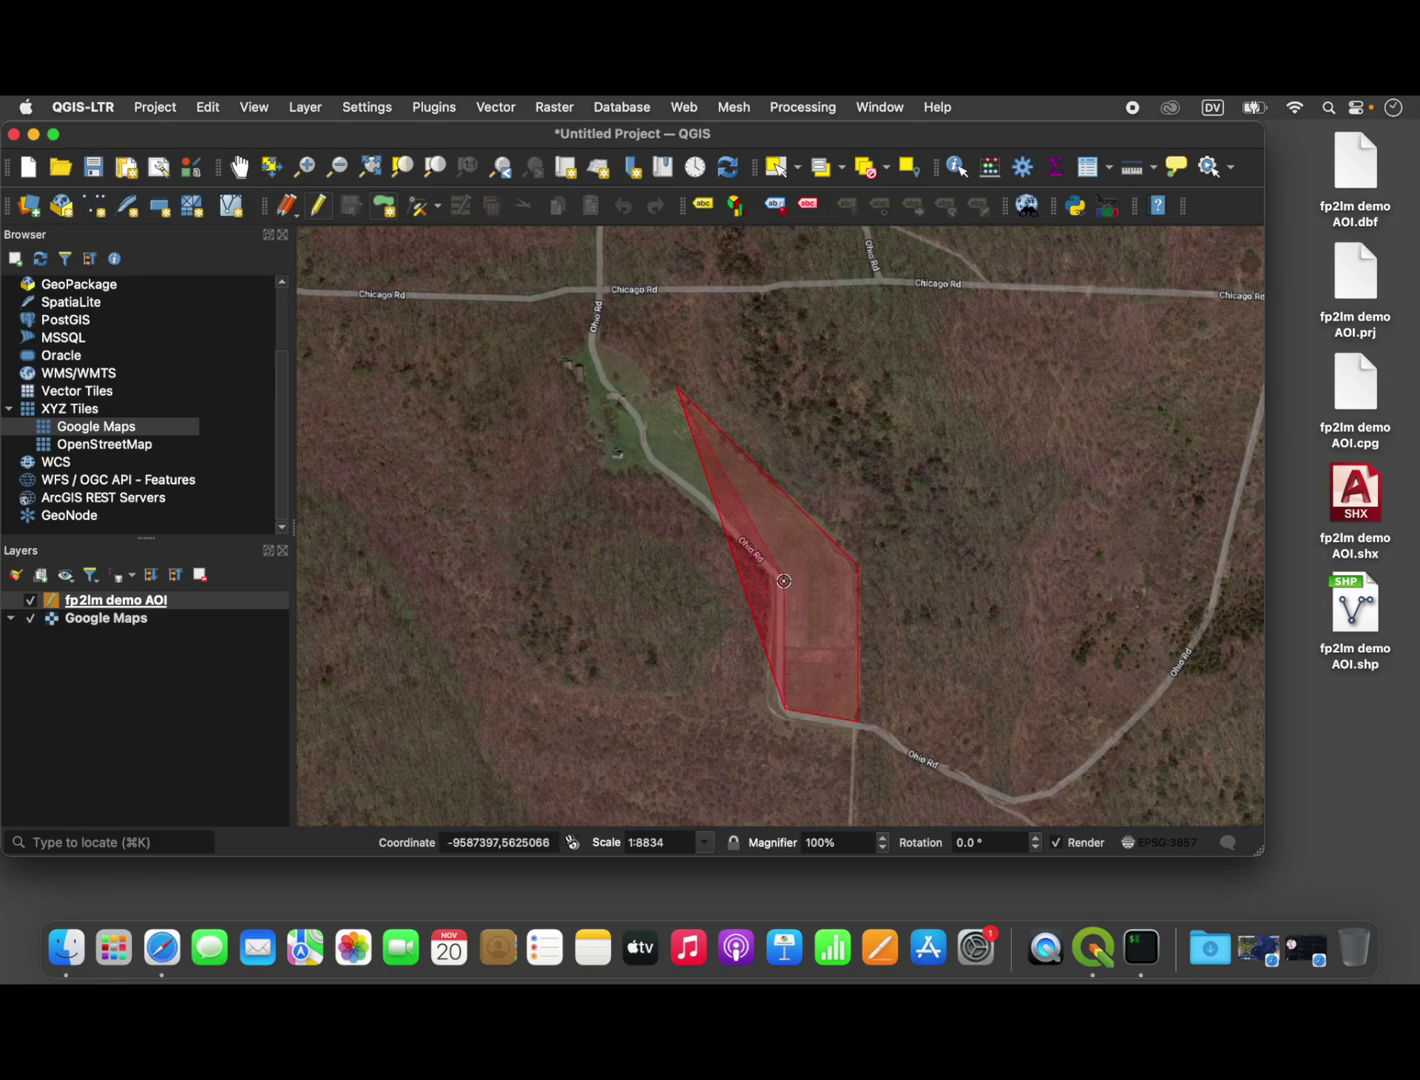
pyautogui.click(783, 579)
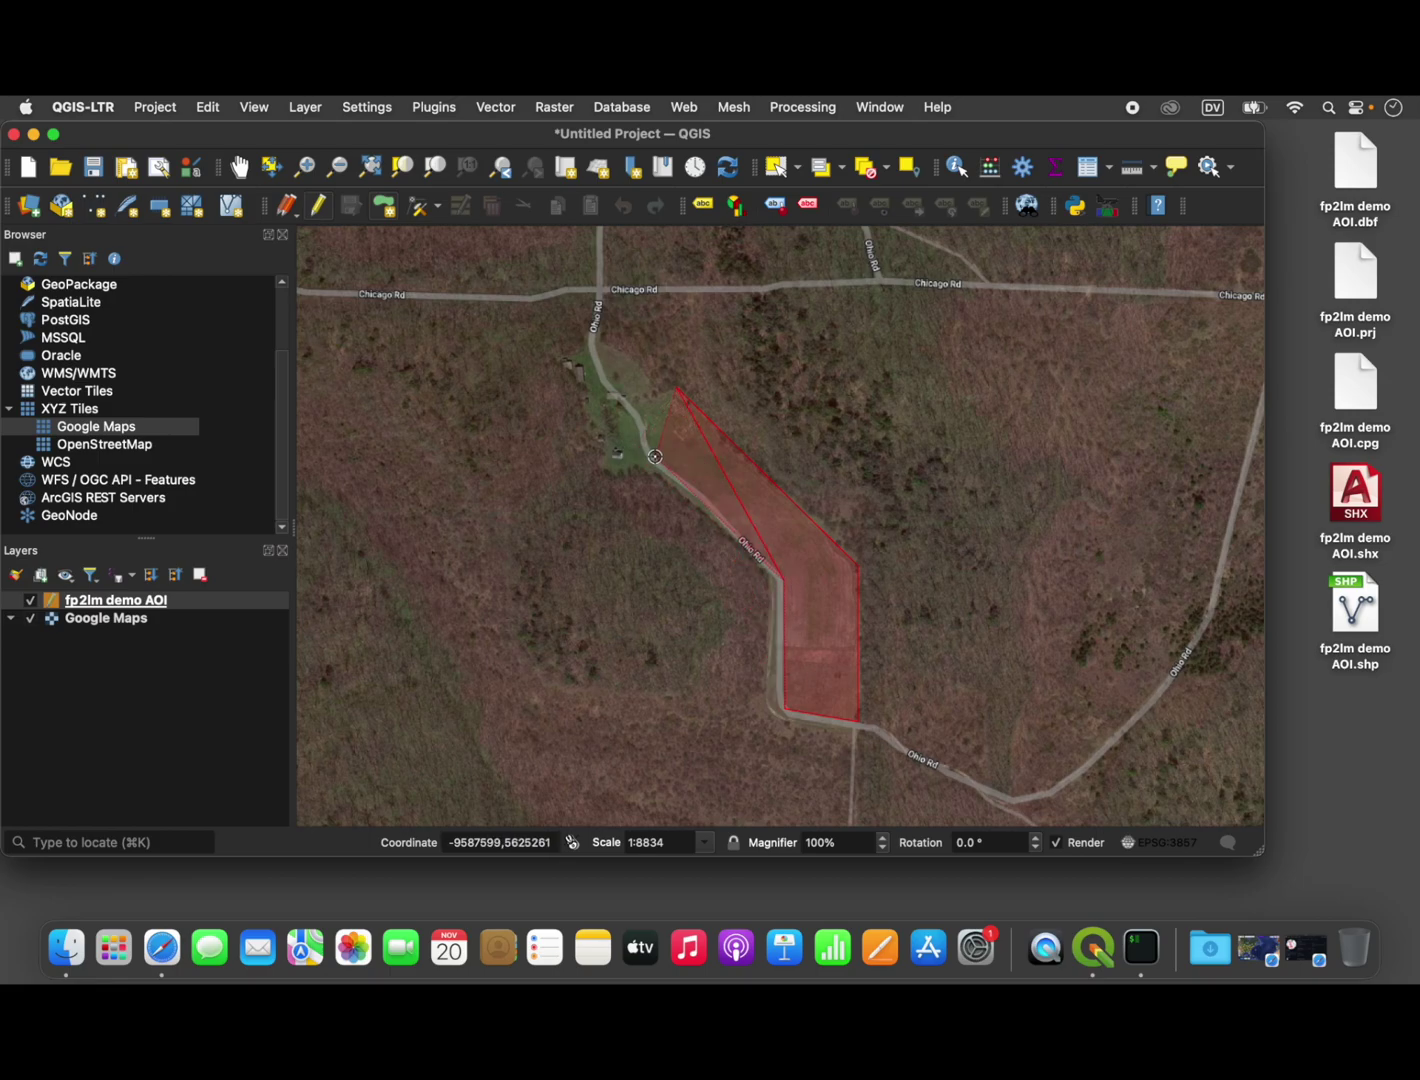
pyautogui.click(655, 457)
pyautogui.click(639, 414)
pyautogui.rightClick(639, 414)
pyautogui.click(735, 560)
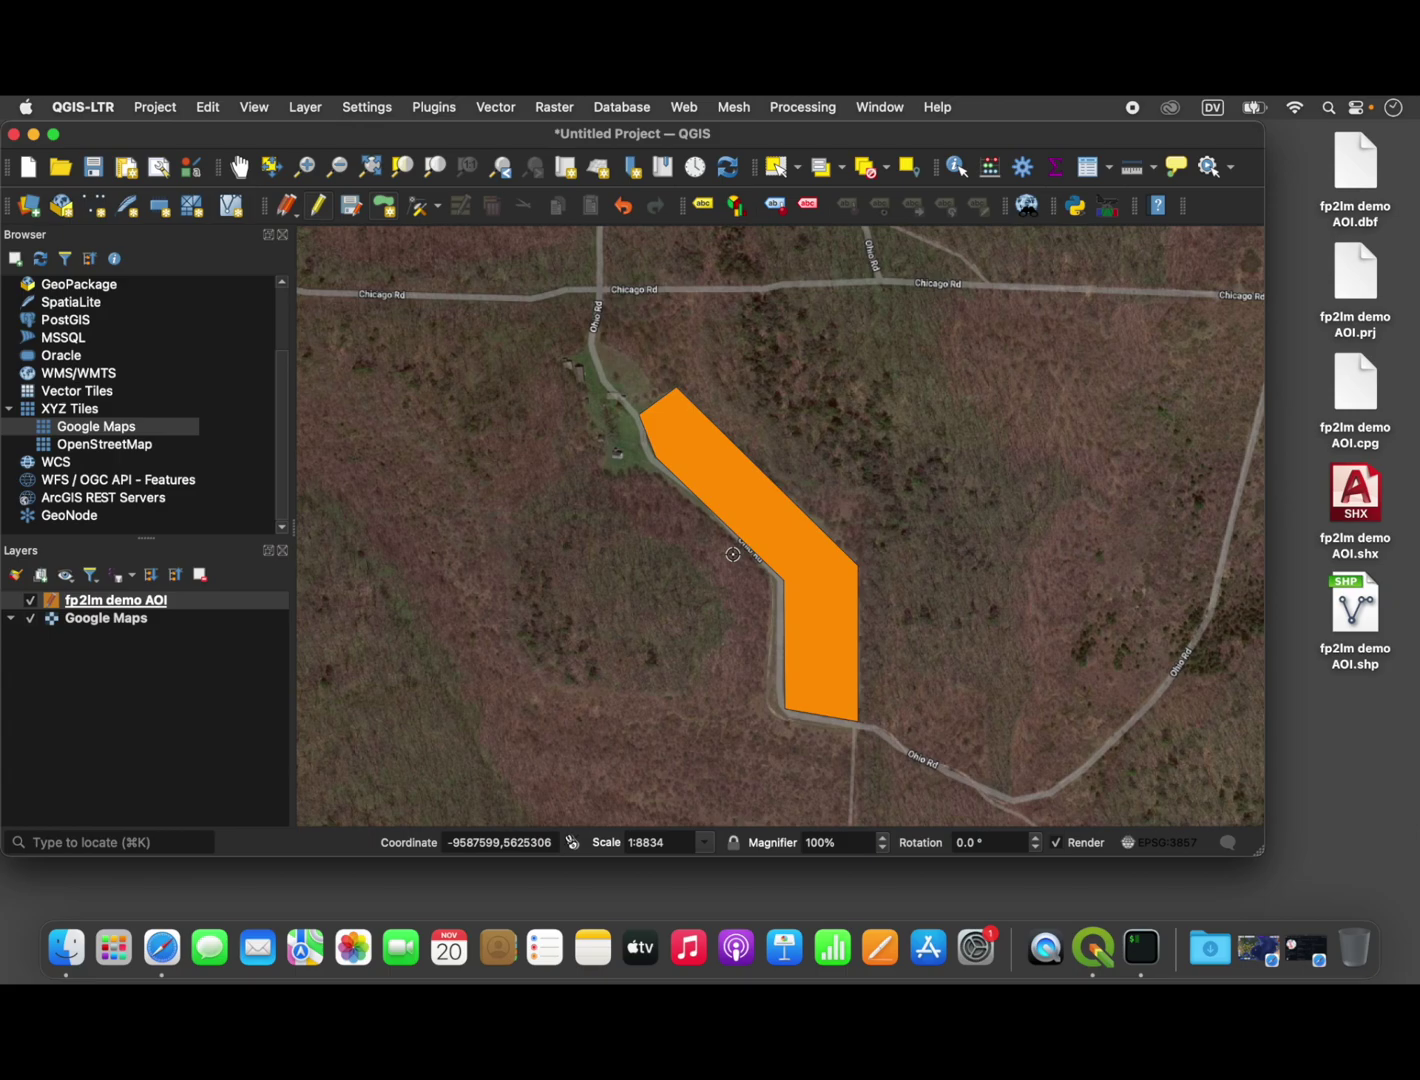
pyautogui.click(210, 605)
pyautogui.click(433, 107)
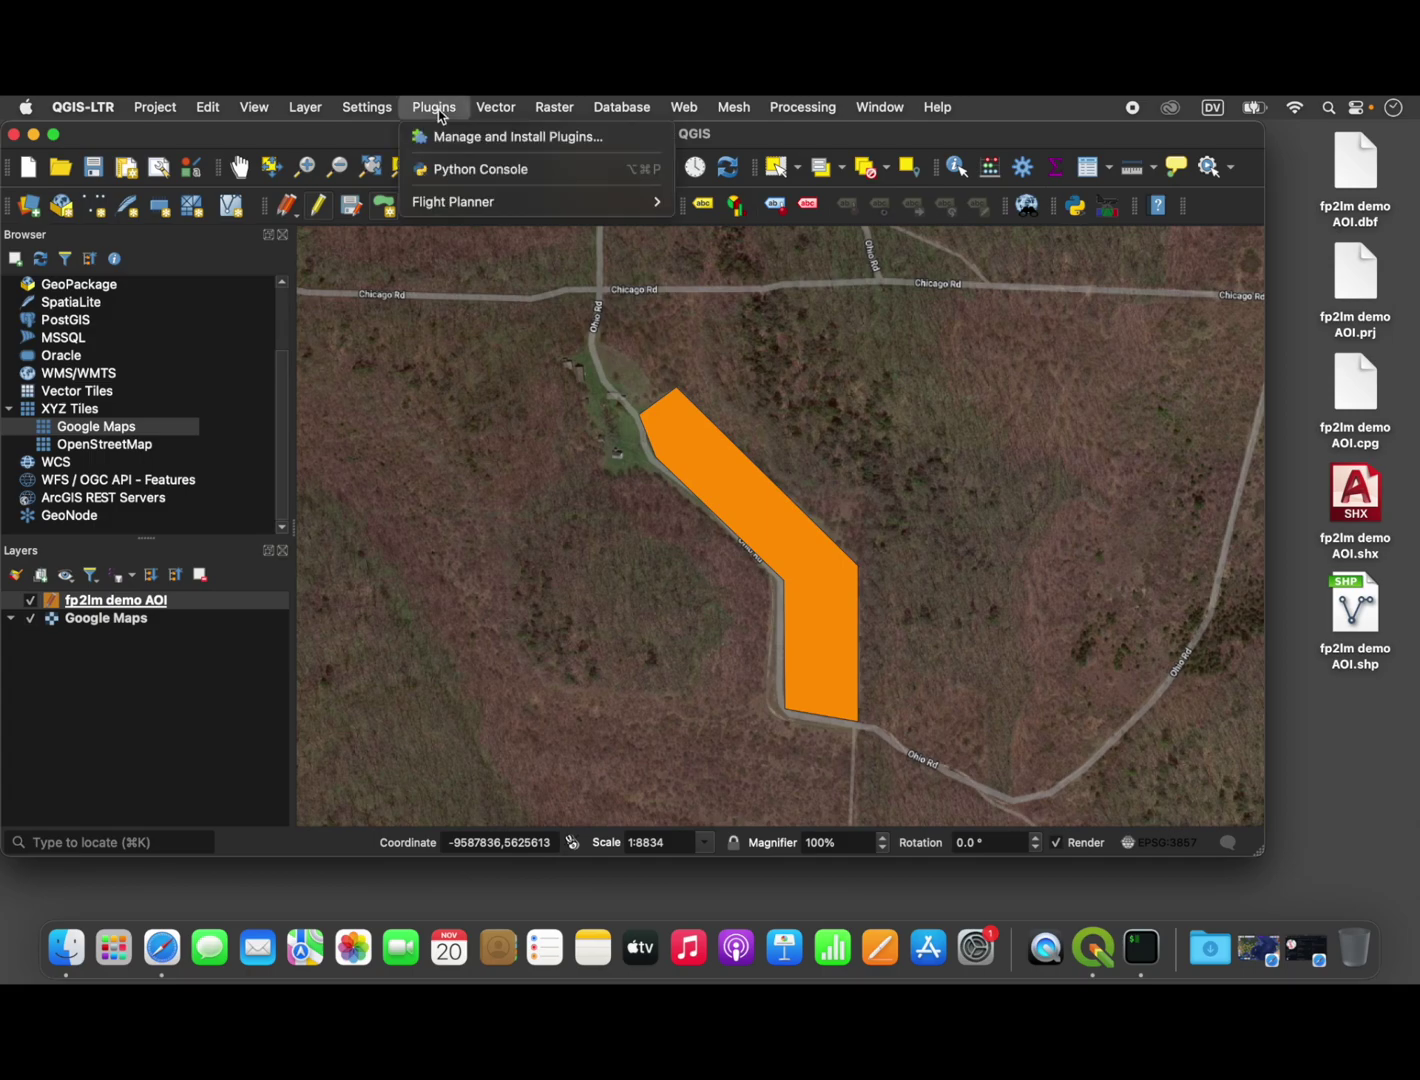
pyautogui.click(492, 140)
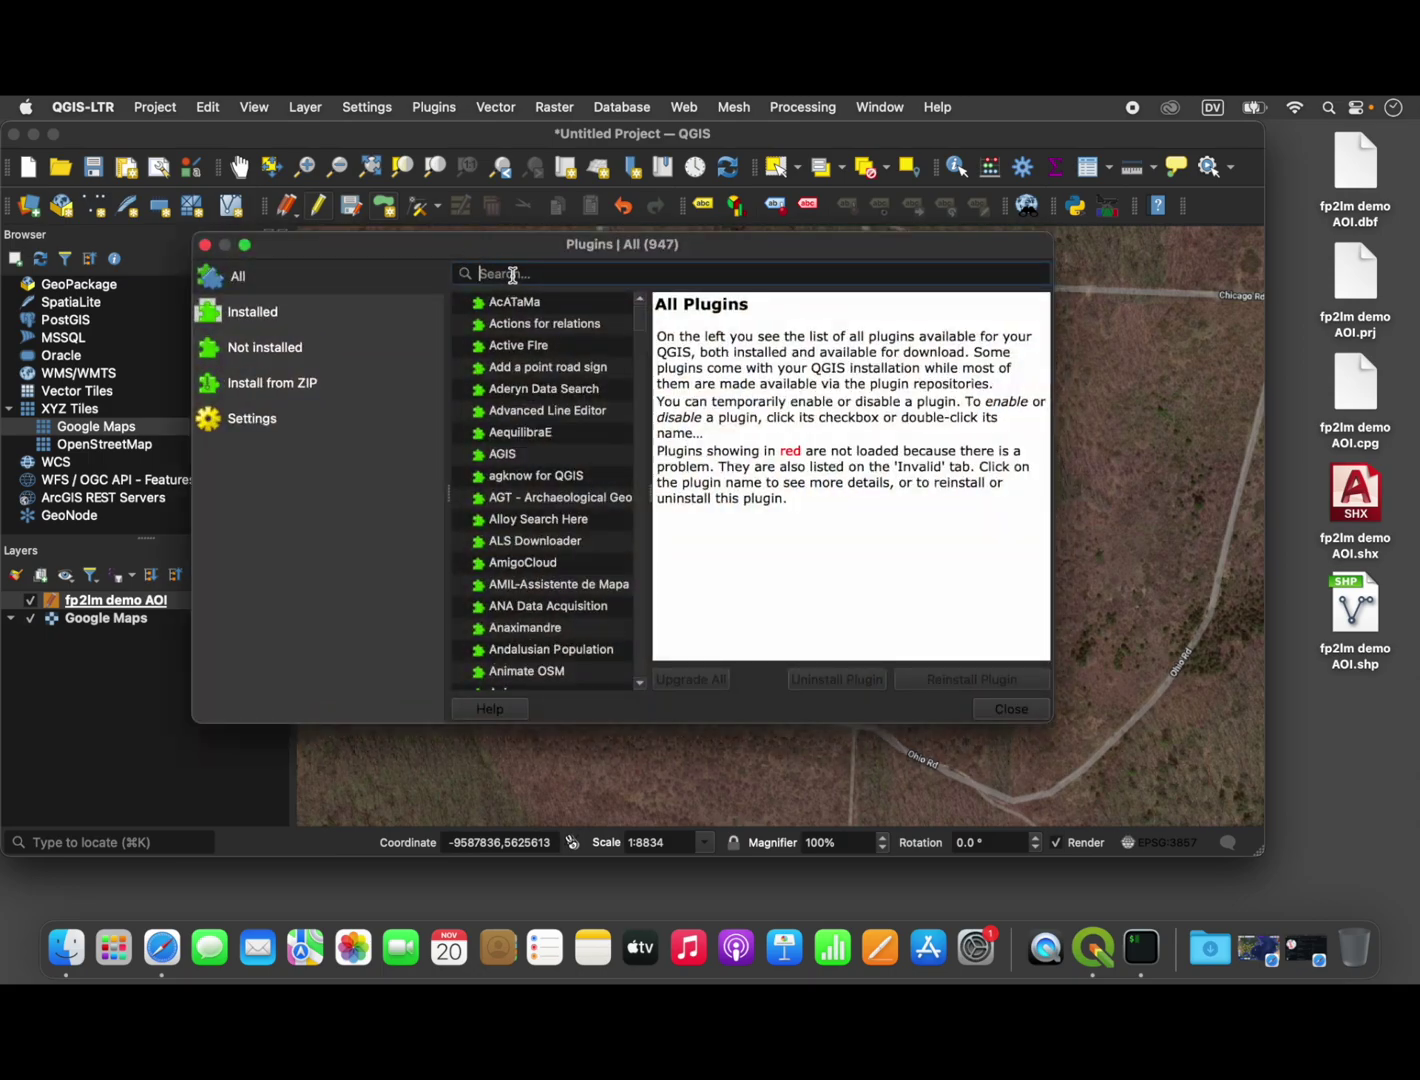
pyautogui.write('flight')
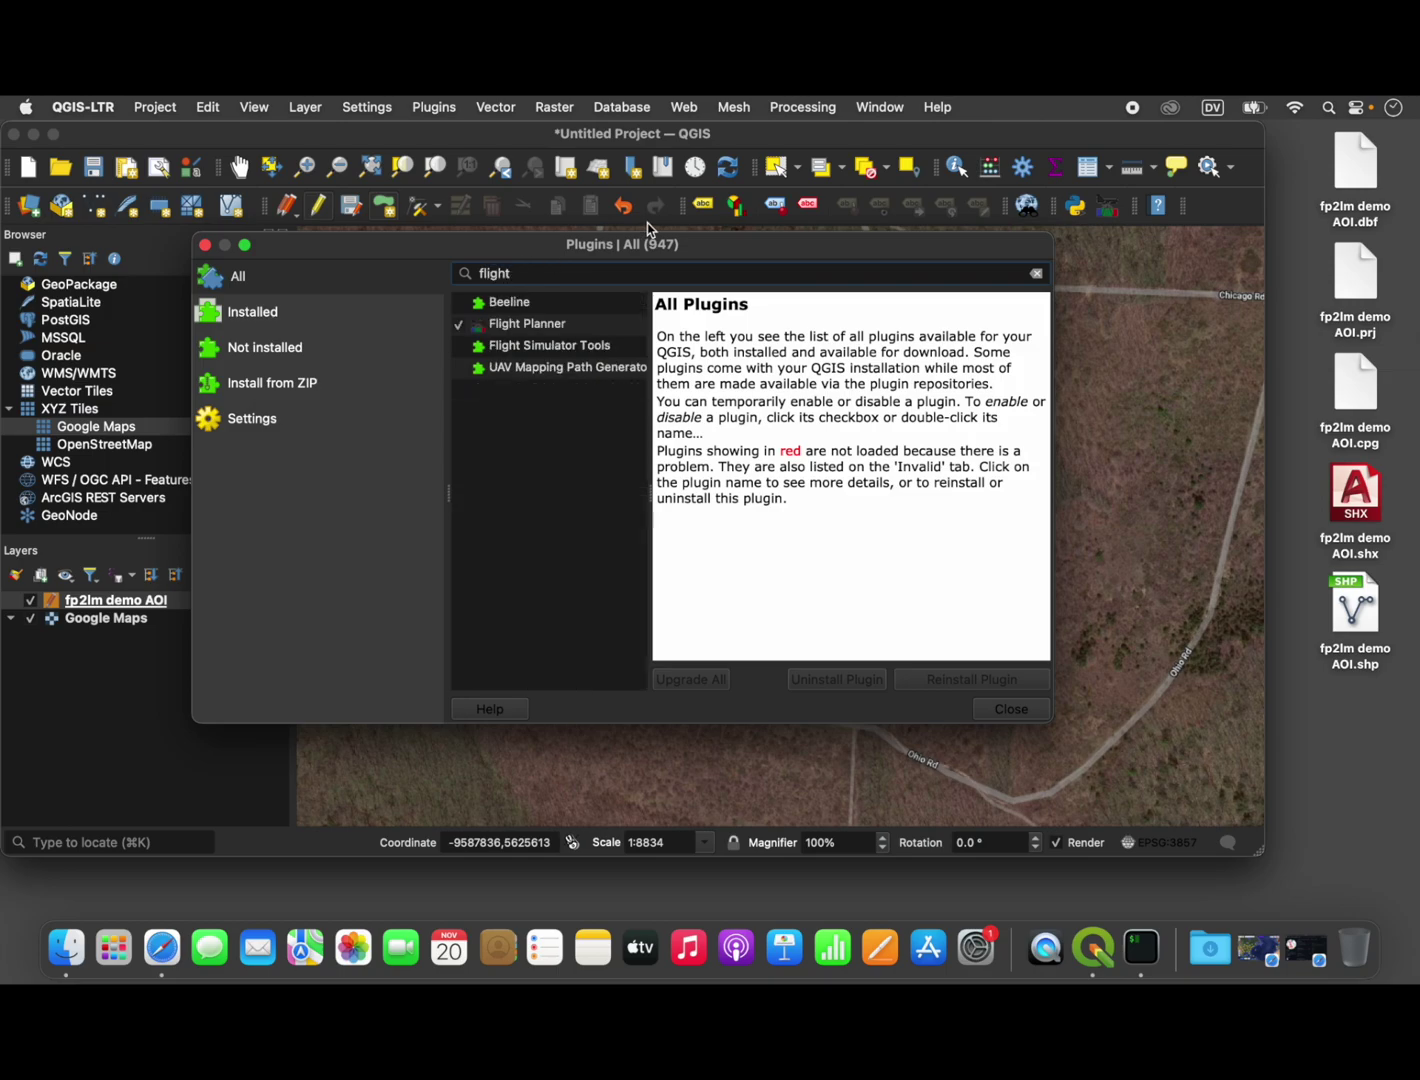
pyautogui.click(556, 329)
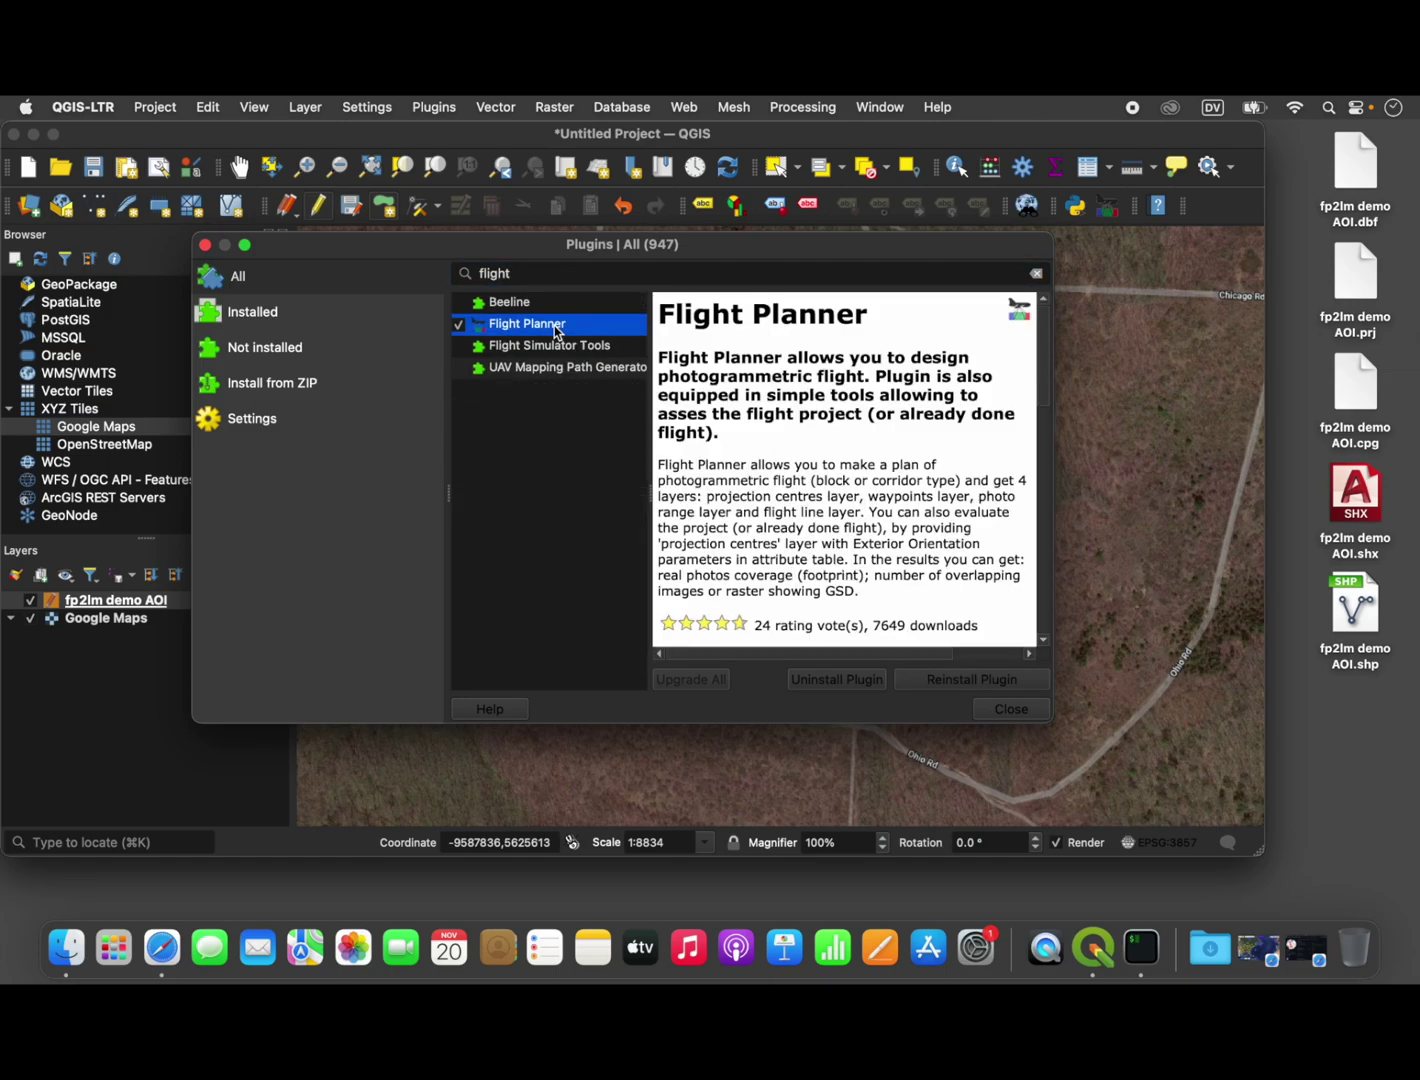
# - Close the plugin manager and open Plugins > Flight Planner > Plan flight
pyautogui.click(1008, 709)
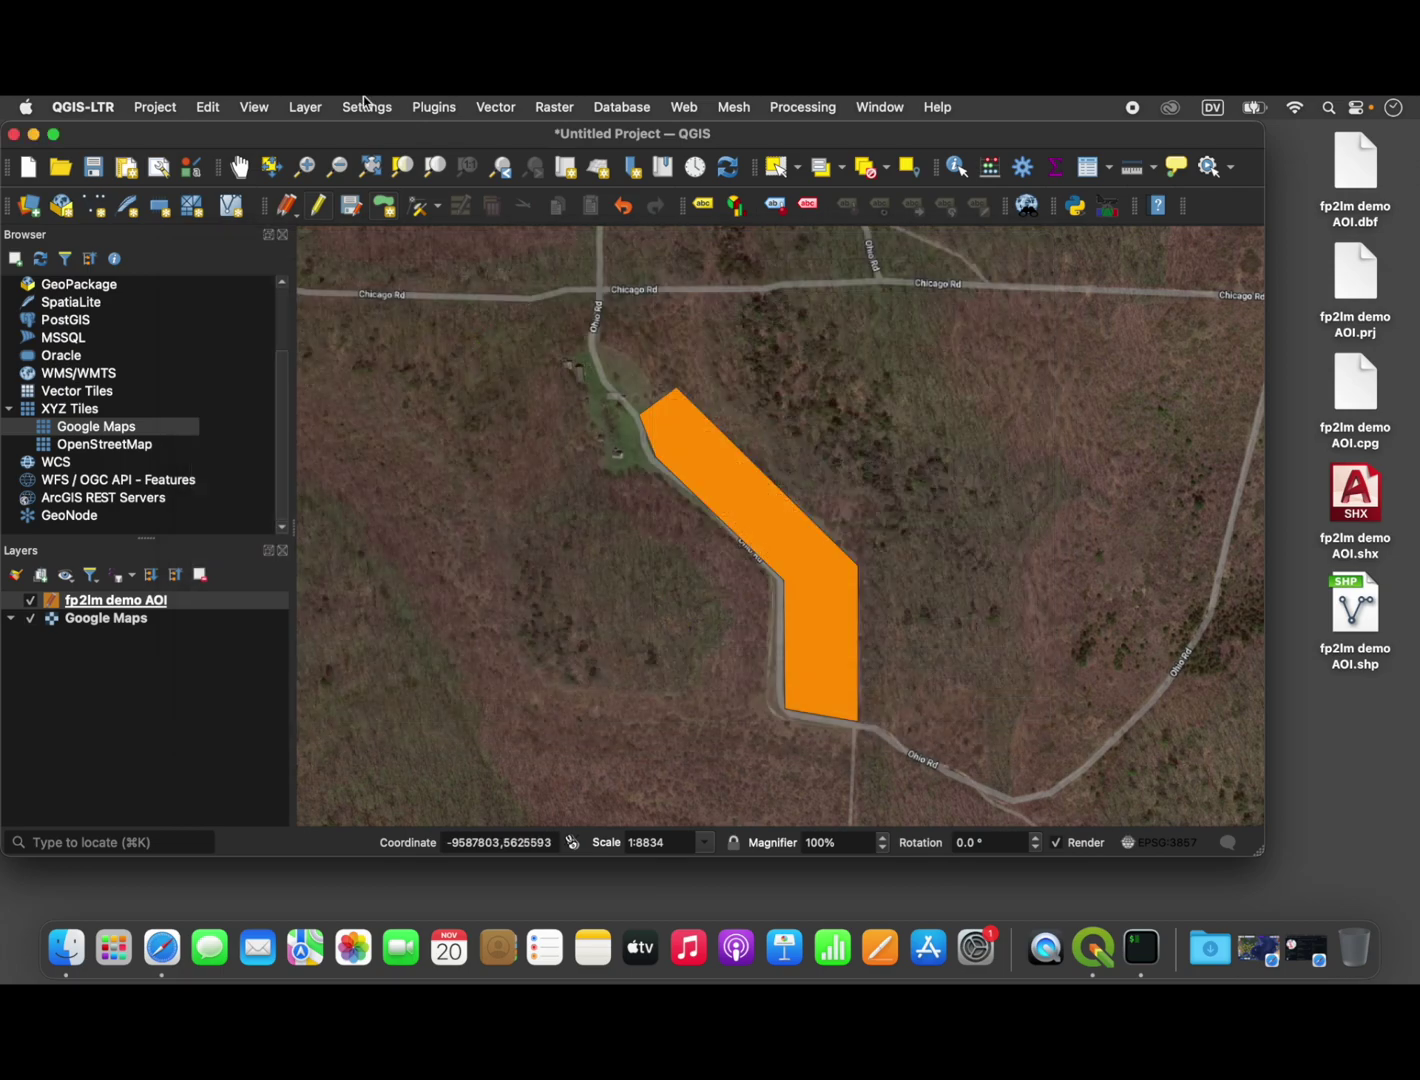
pyautogui.click(431, 106)
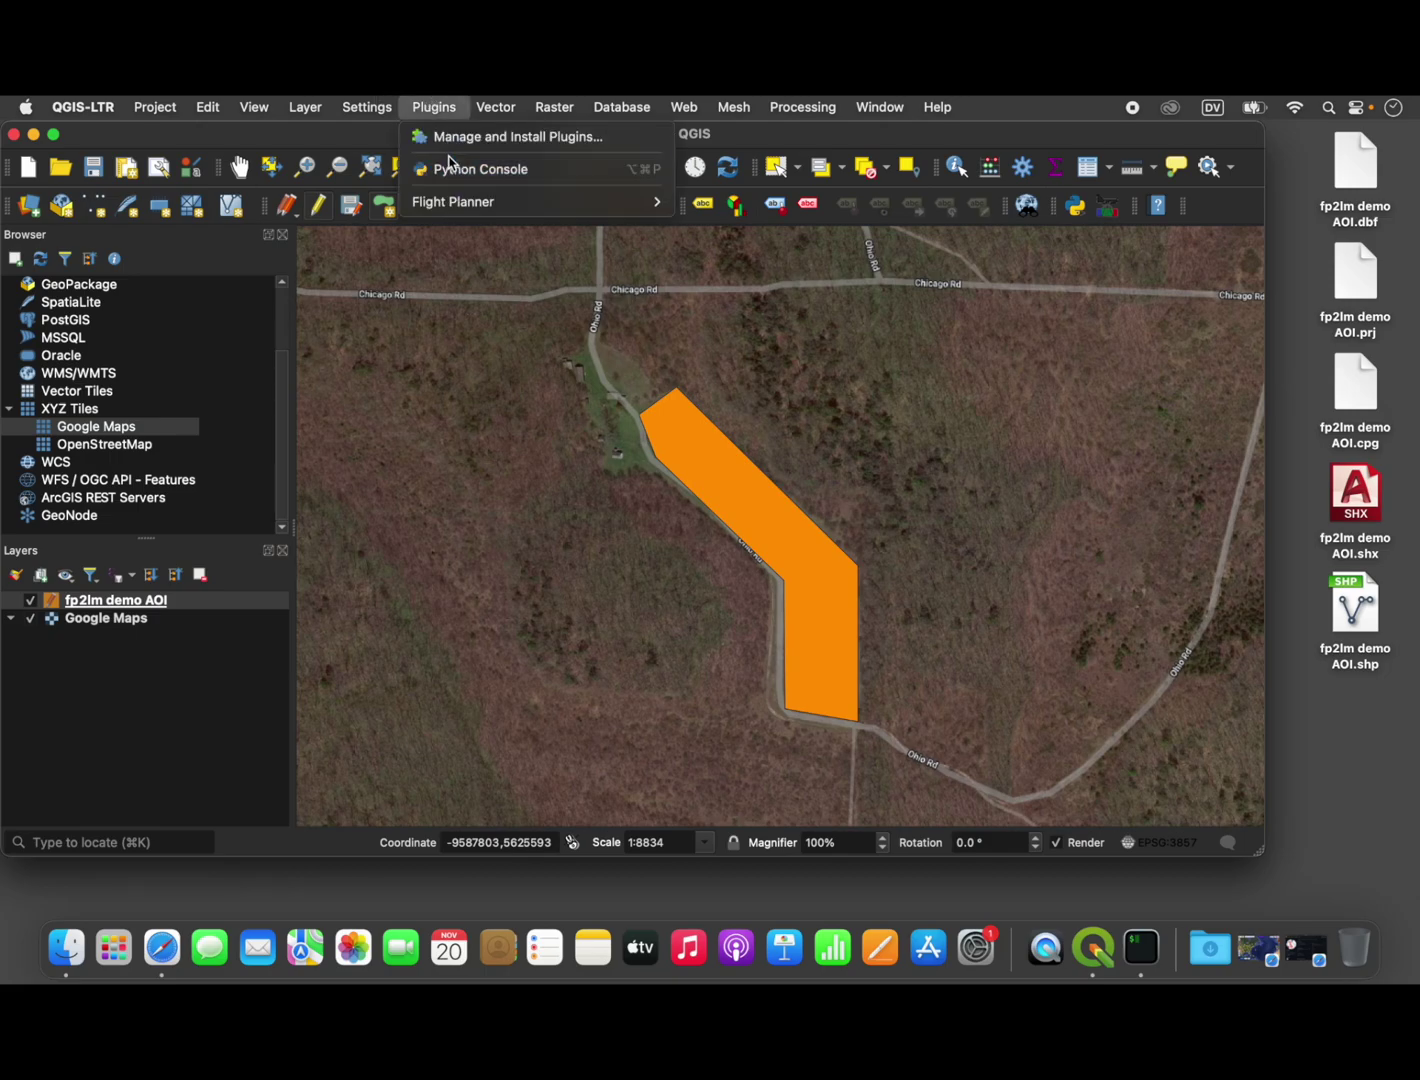
pyautogui.moveTo(453, 201)
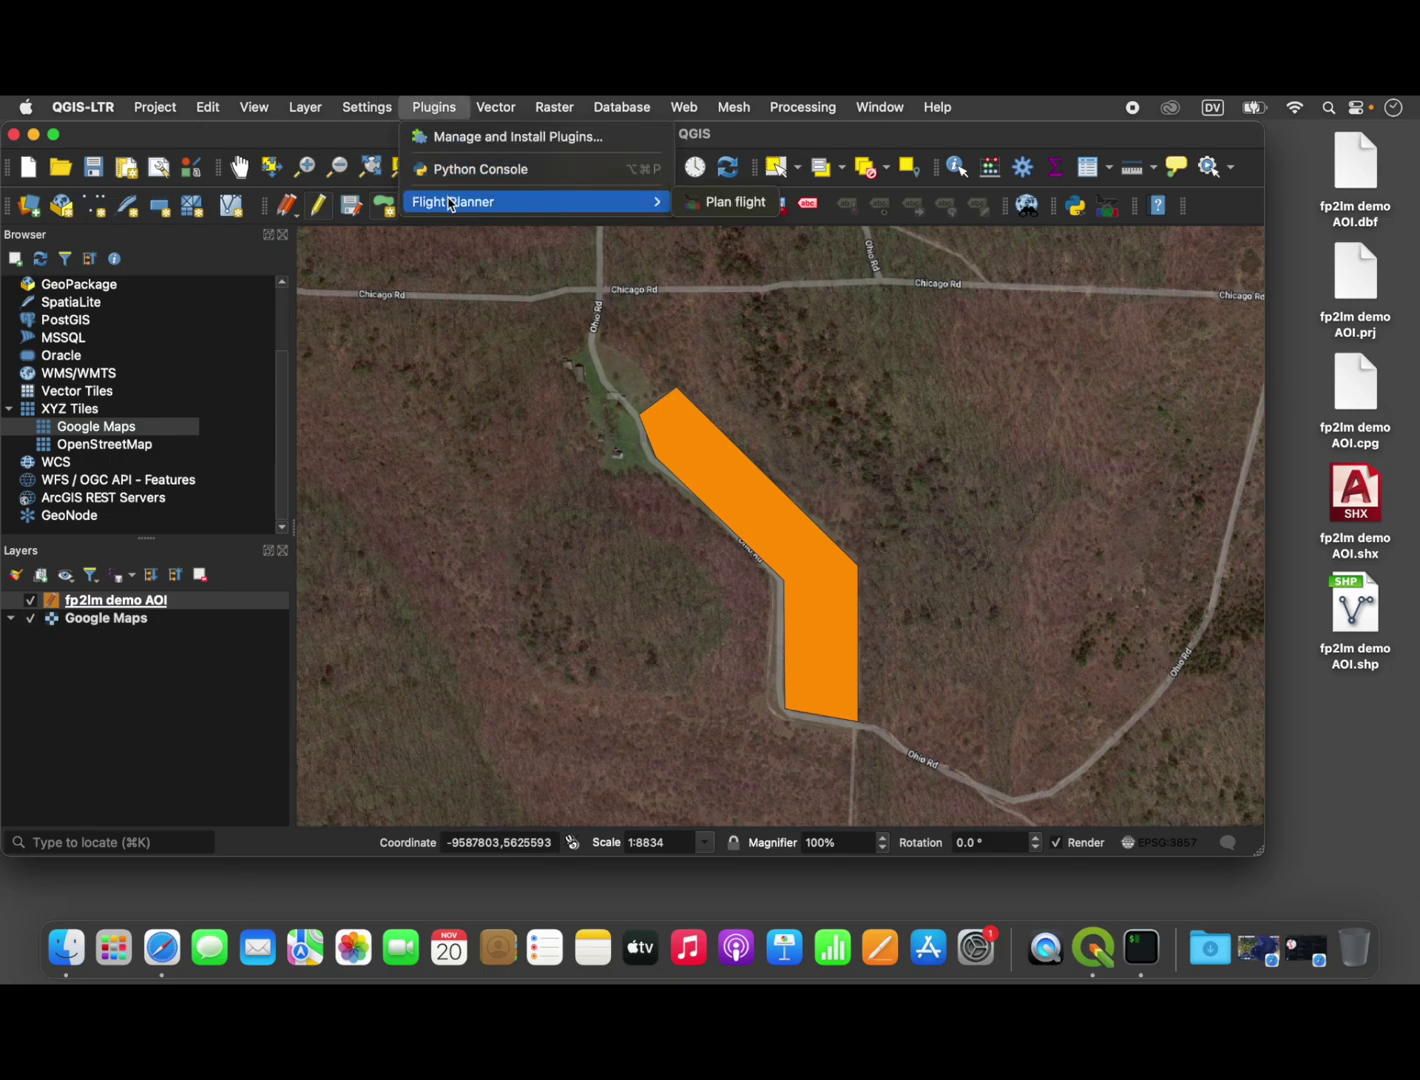
pyautogui.click(729, 203)
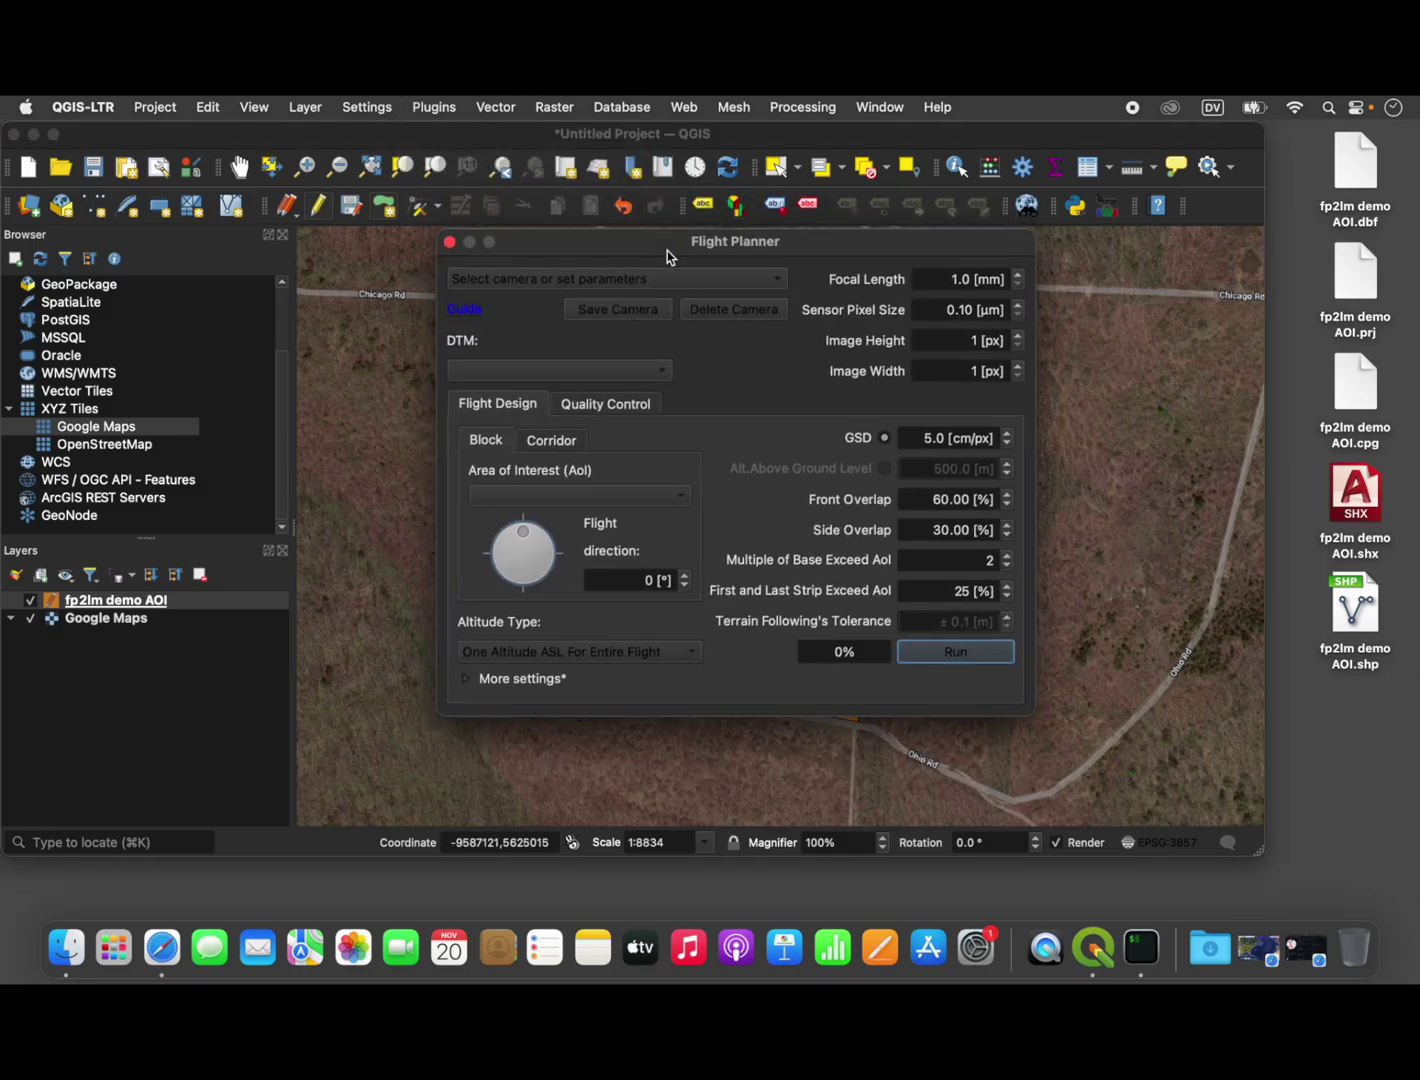
pyautogui.moveTo(667, 251); pyautogui.dragTo(727, 299)
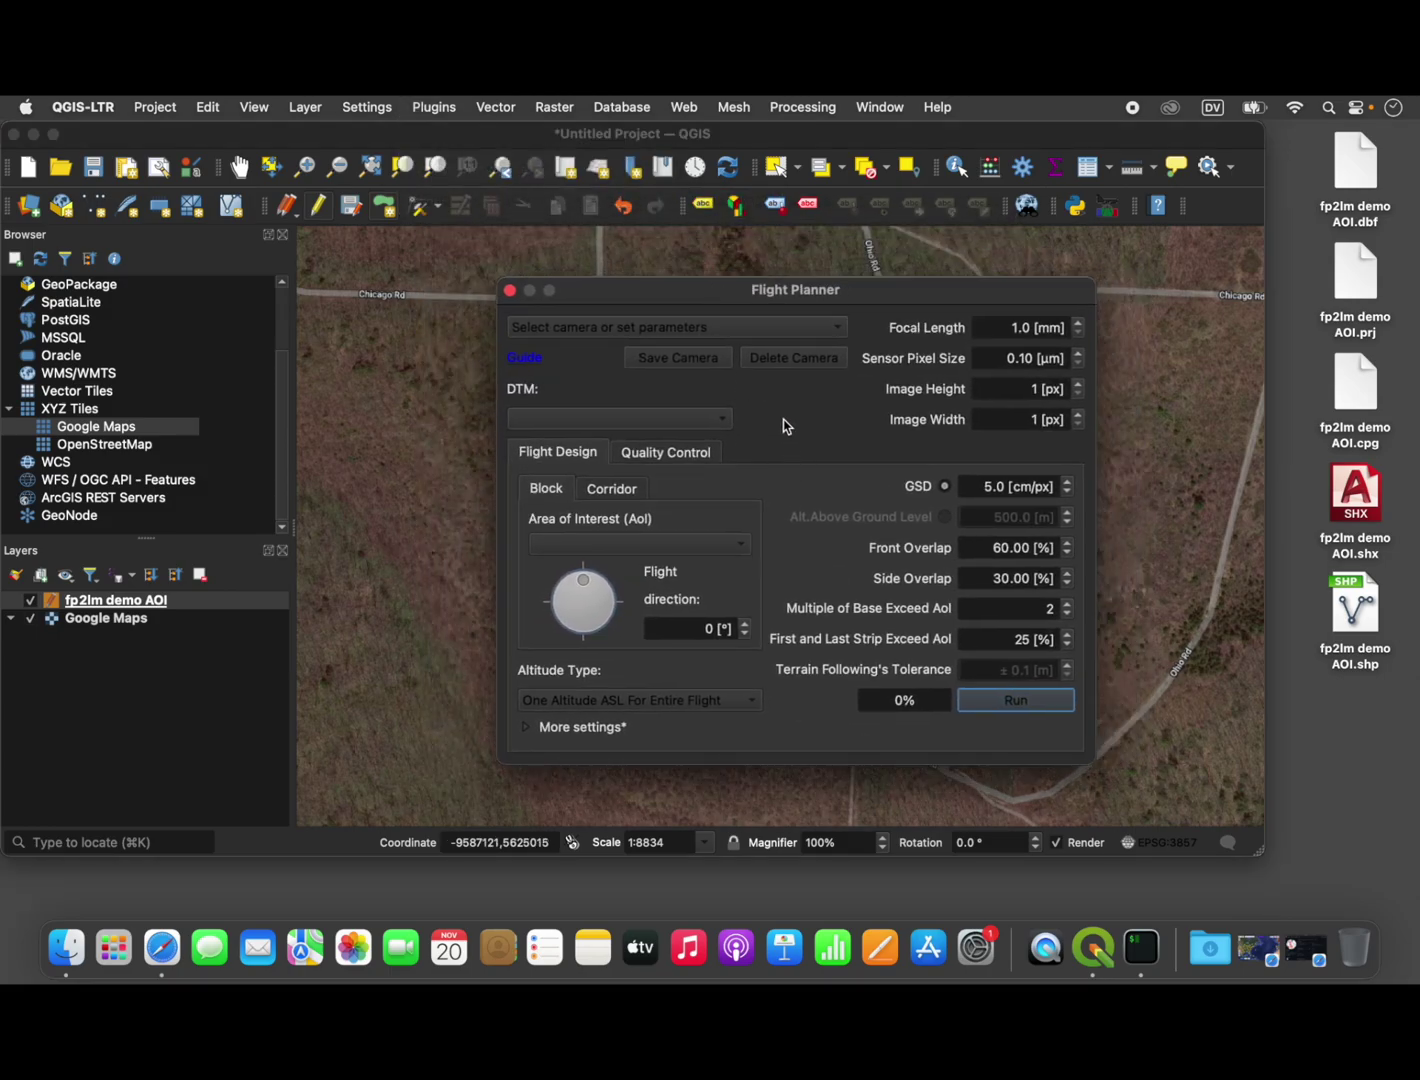
# - Choose the DJI Zenmuse P1 camera preset: 35.0 mm focal length, 4.40 µm pixels, 8192×5460 px
pyautogui.click(684, 327)
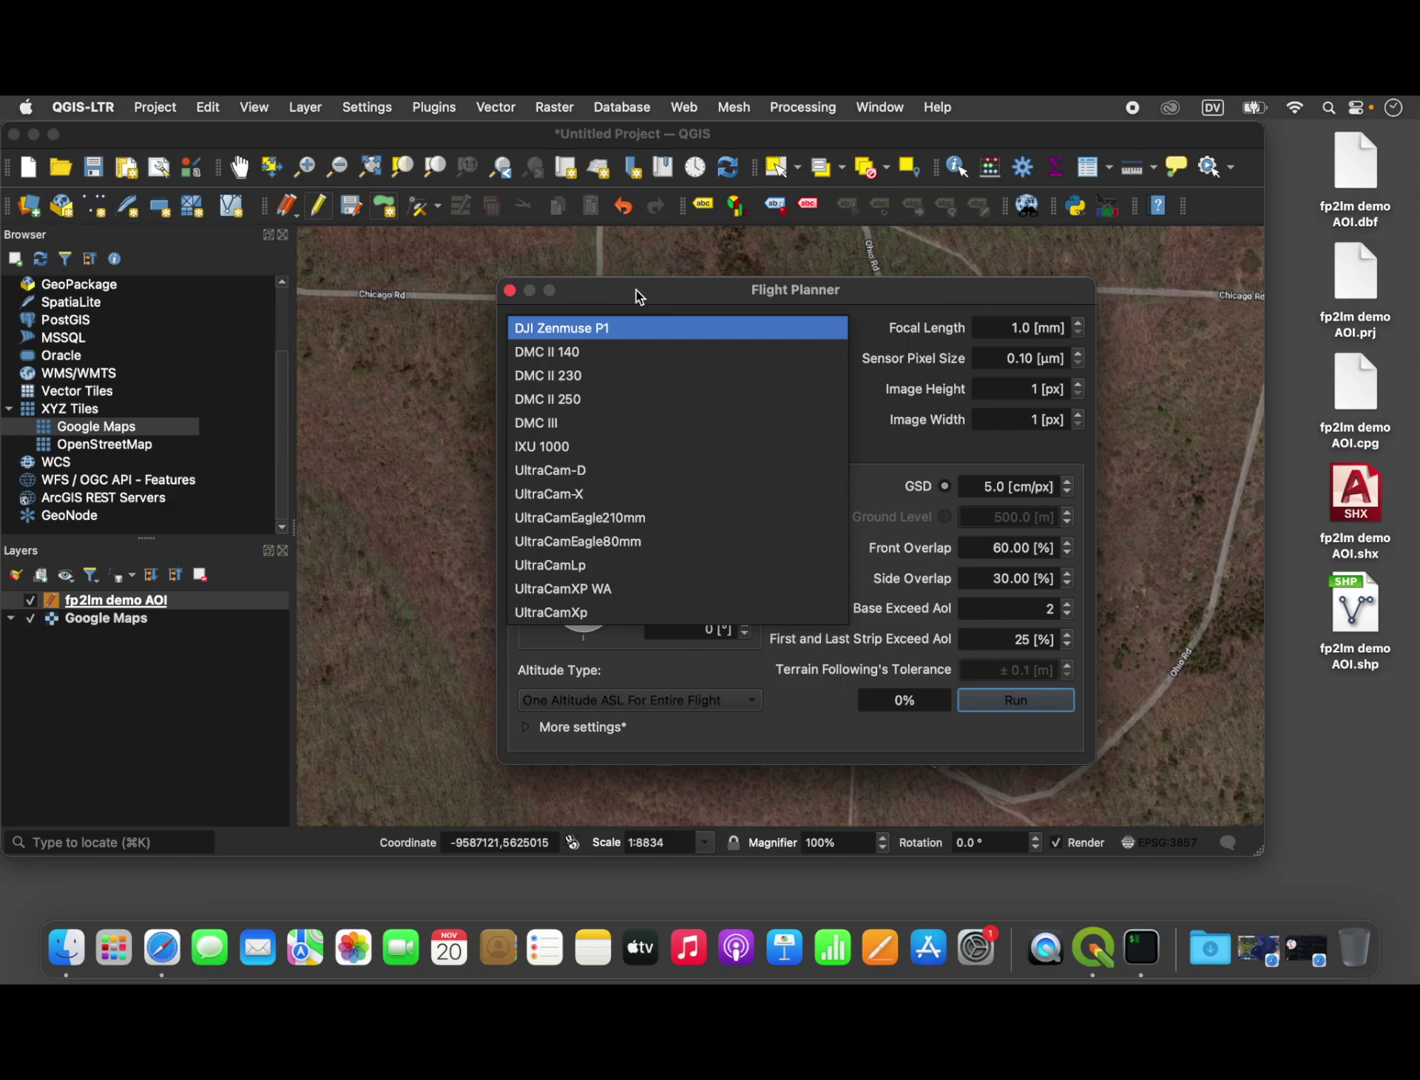
pyautogui.click(867, 322)
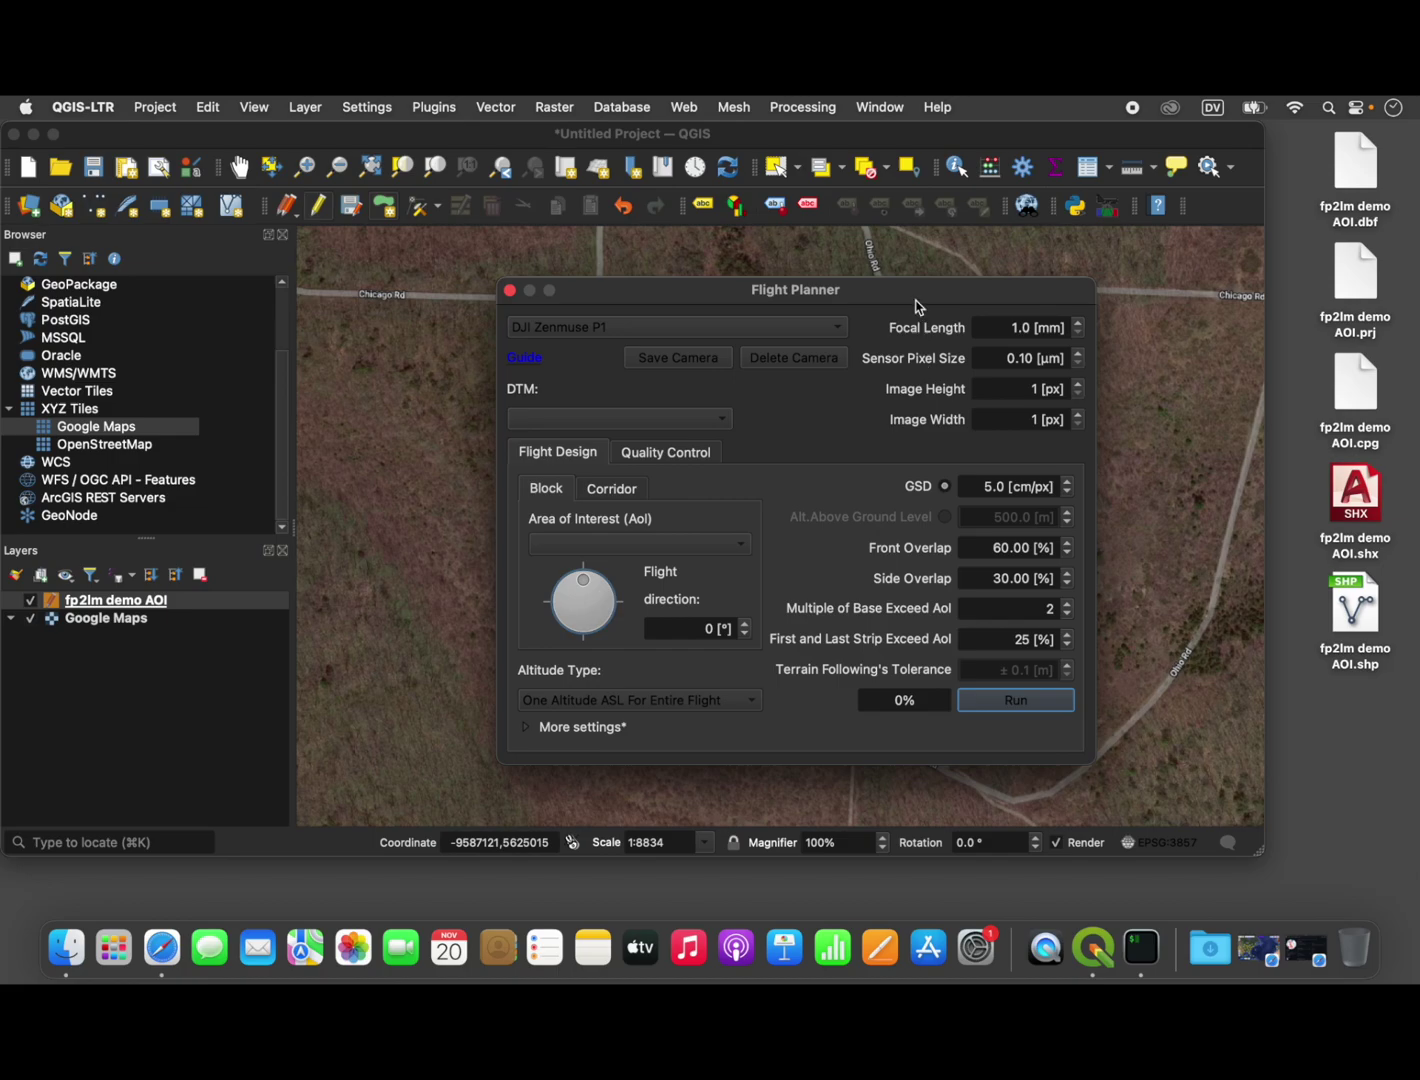
pyautogui.moveTo(916, 300); pyautogui.dragTo(895, 300)
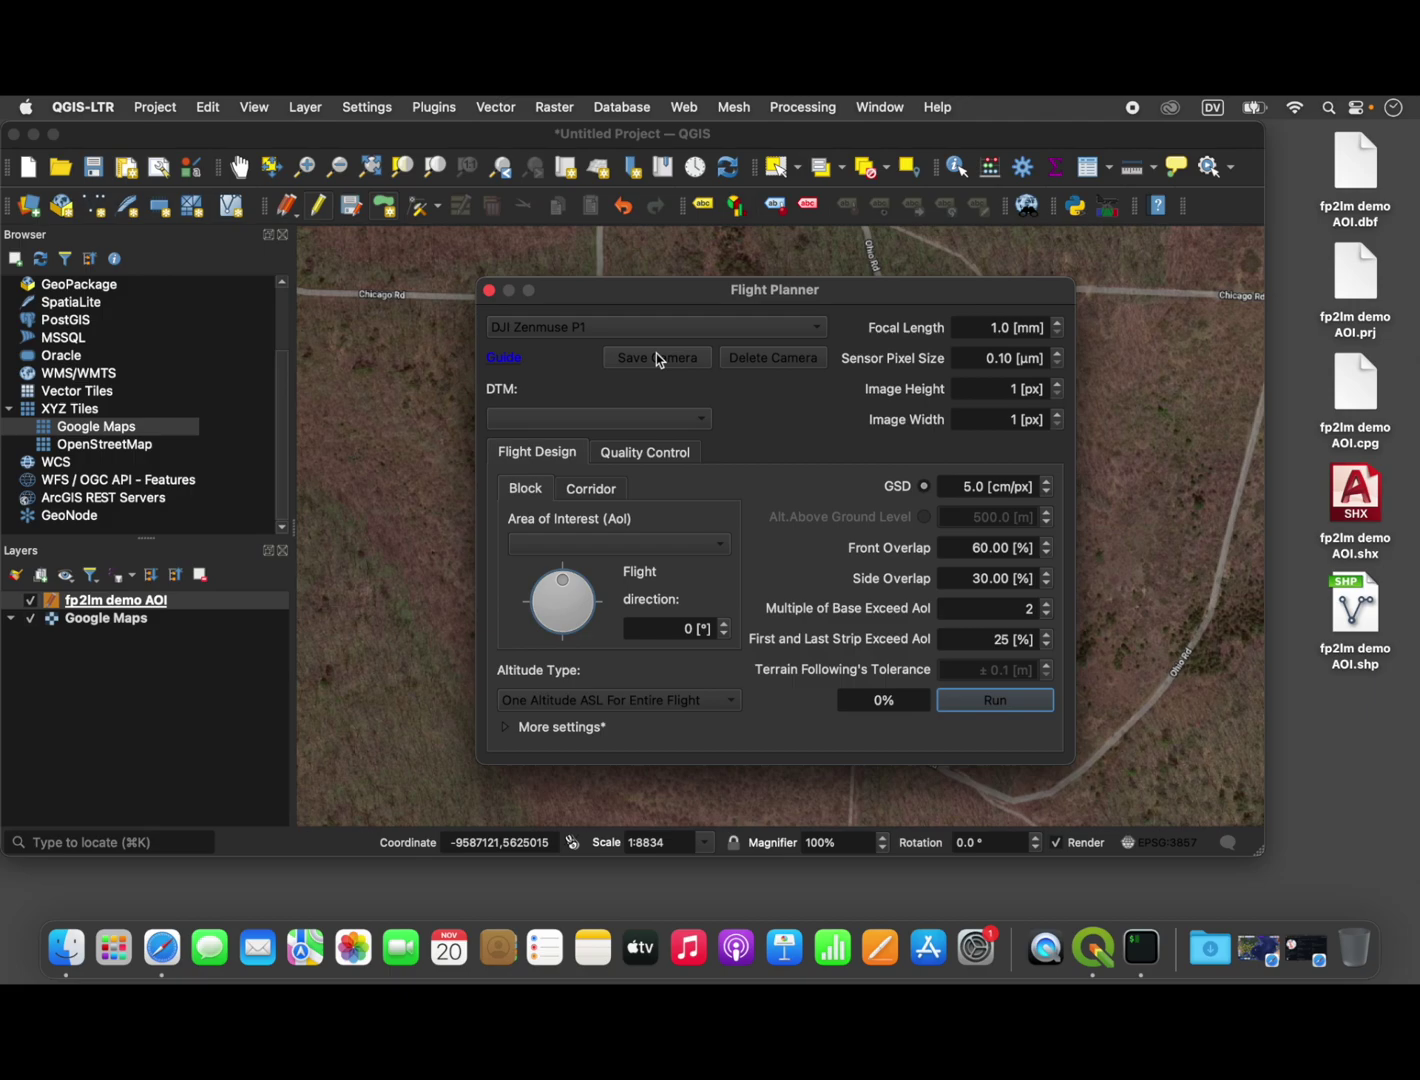
pyautogui.click(632, 330)
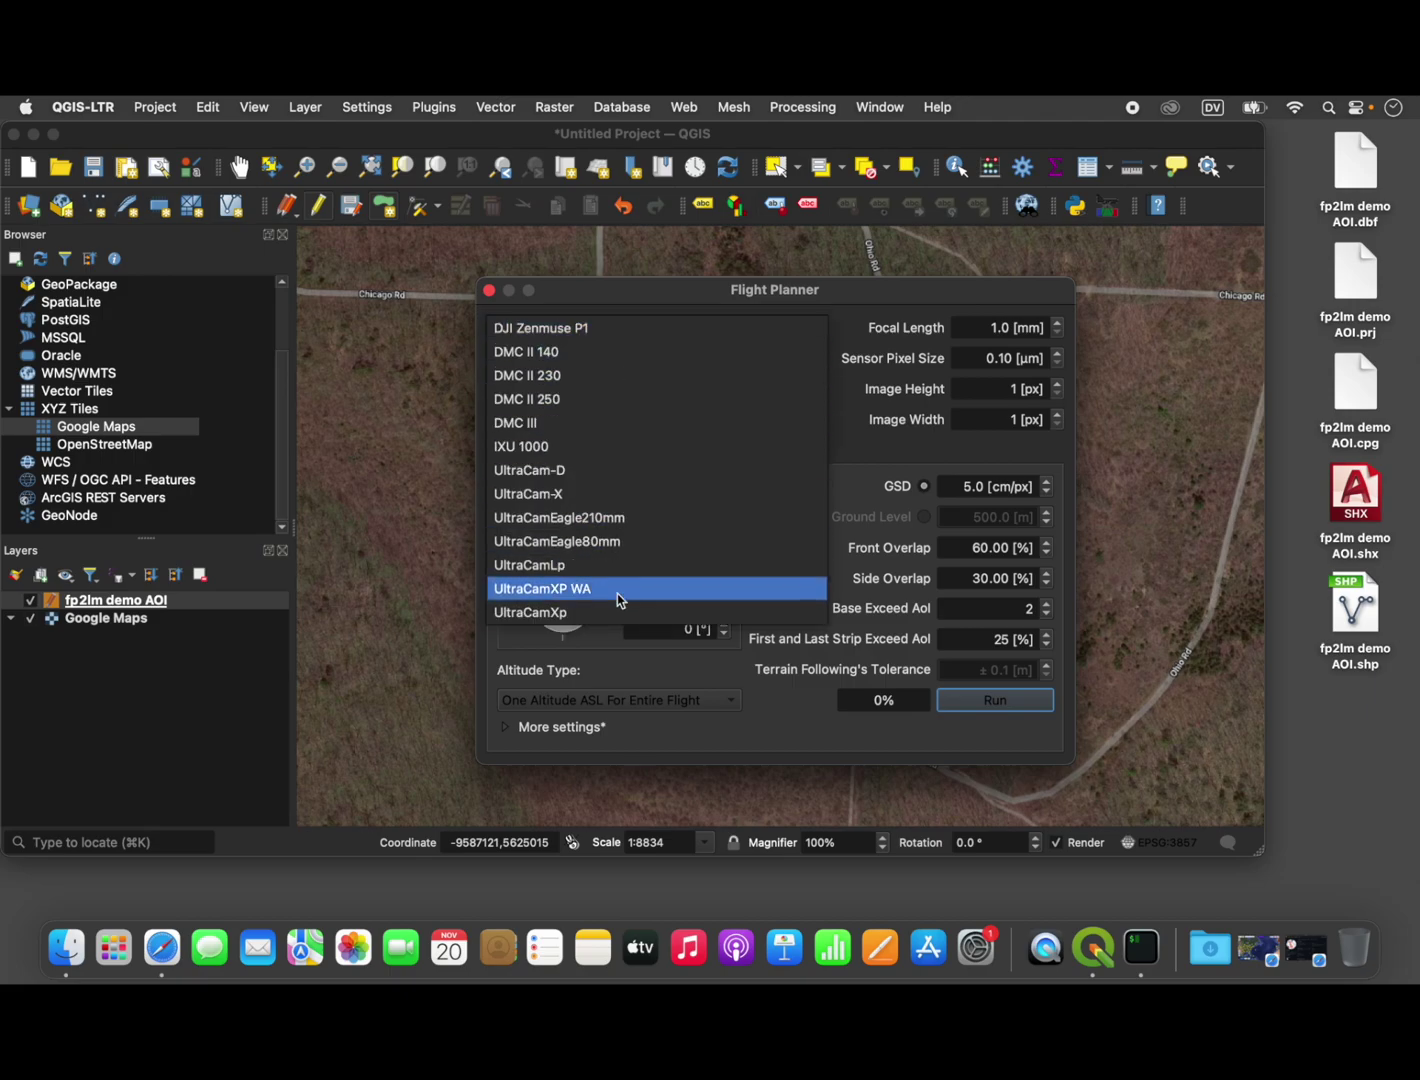
pyautogui.click(596, 329)
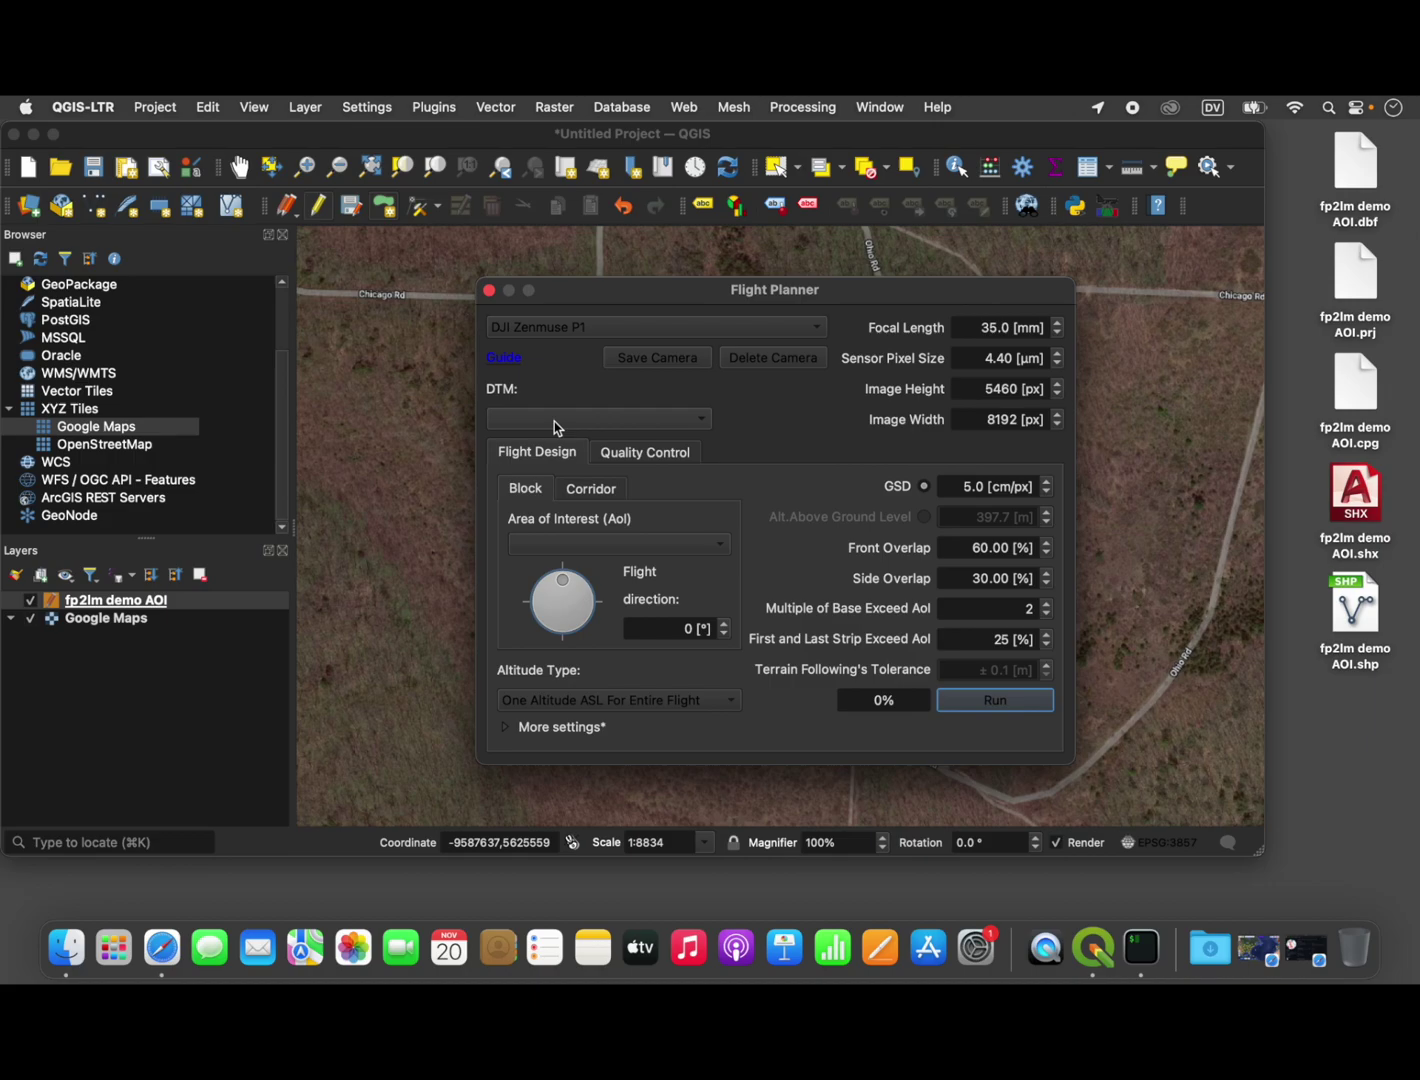
# - Set the flight plan's DTM to Google Maps and its area of interest to fp2lm demo AOI
pyautogui.click(619, 417)
pyautogui.click(619, 418)
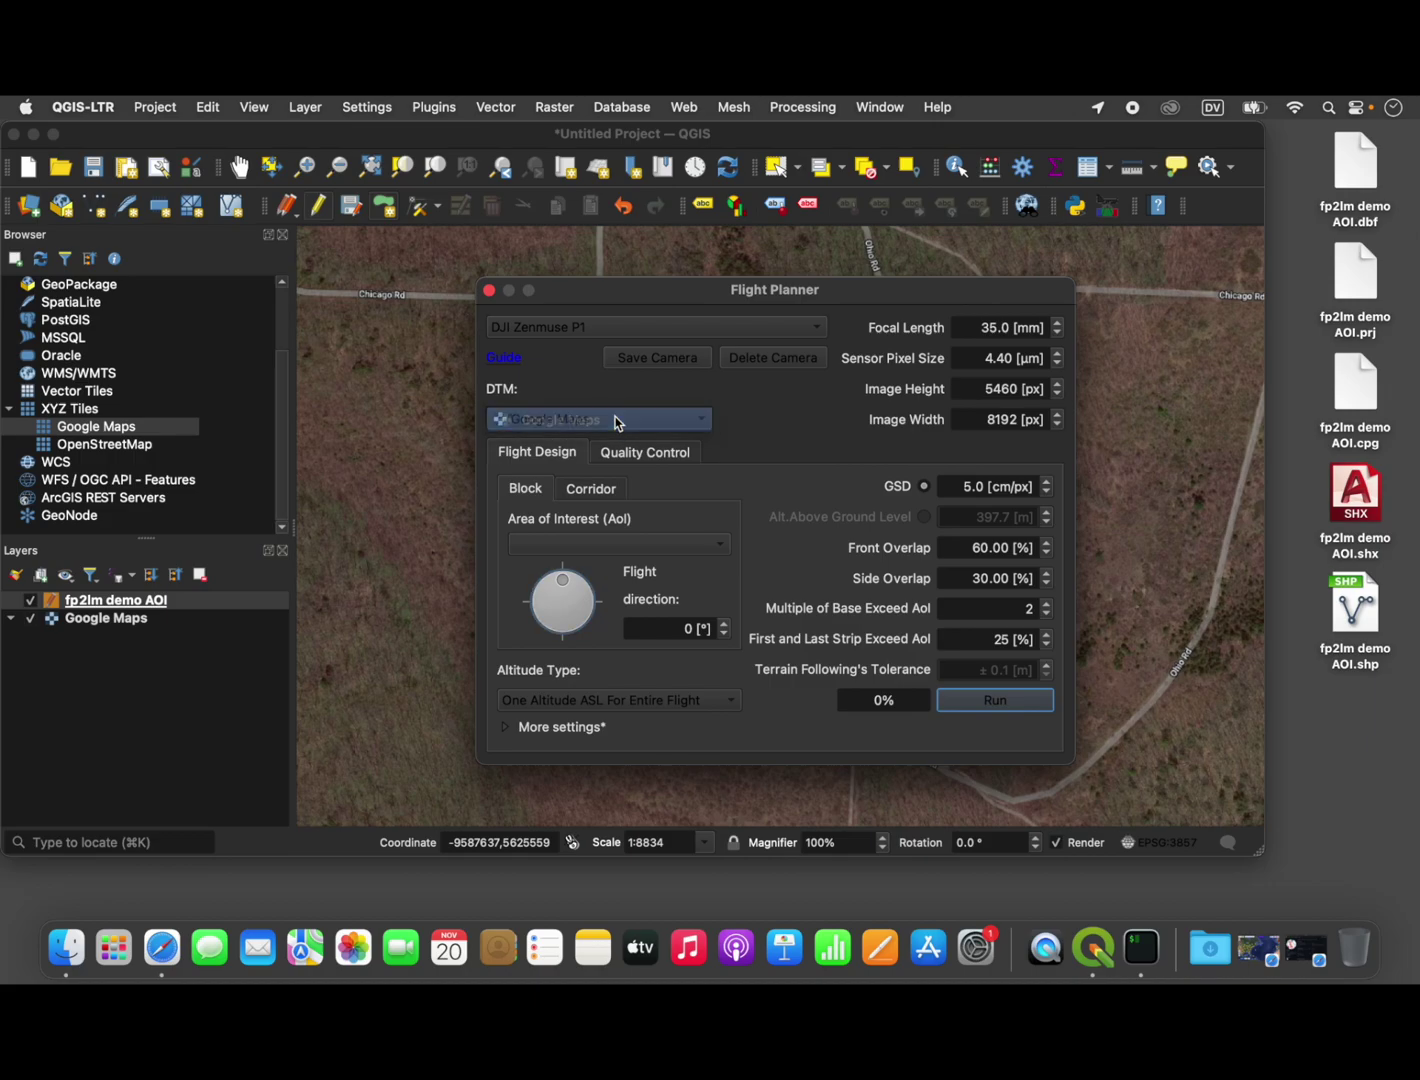
pyautogui.click(600, 543)
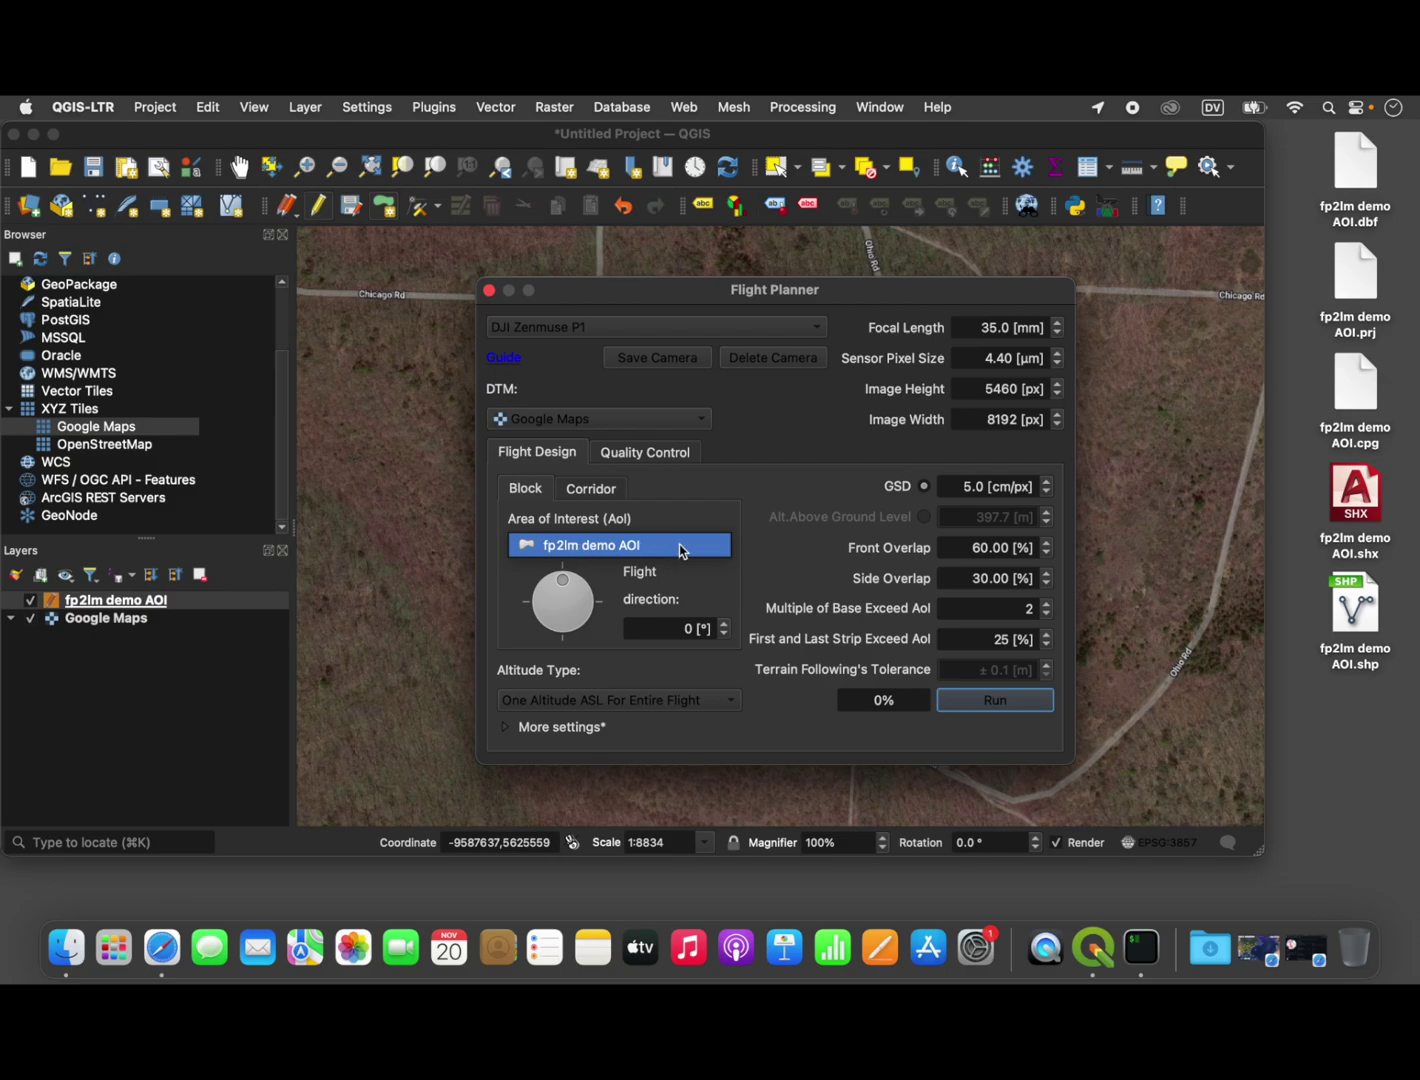
pyautogui.click(679, 550)
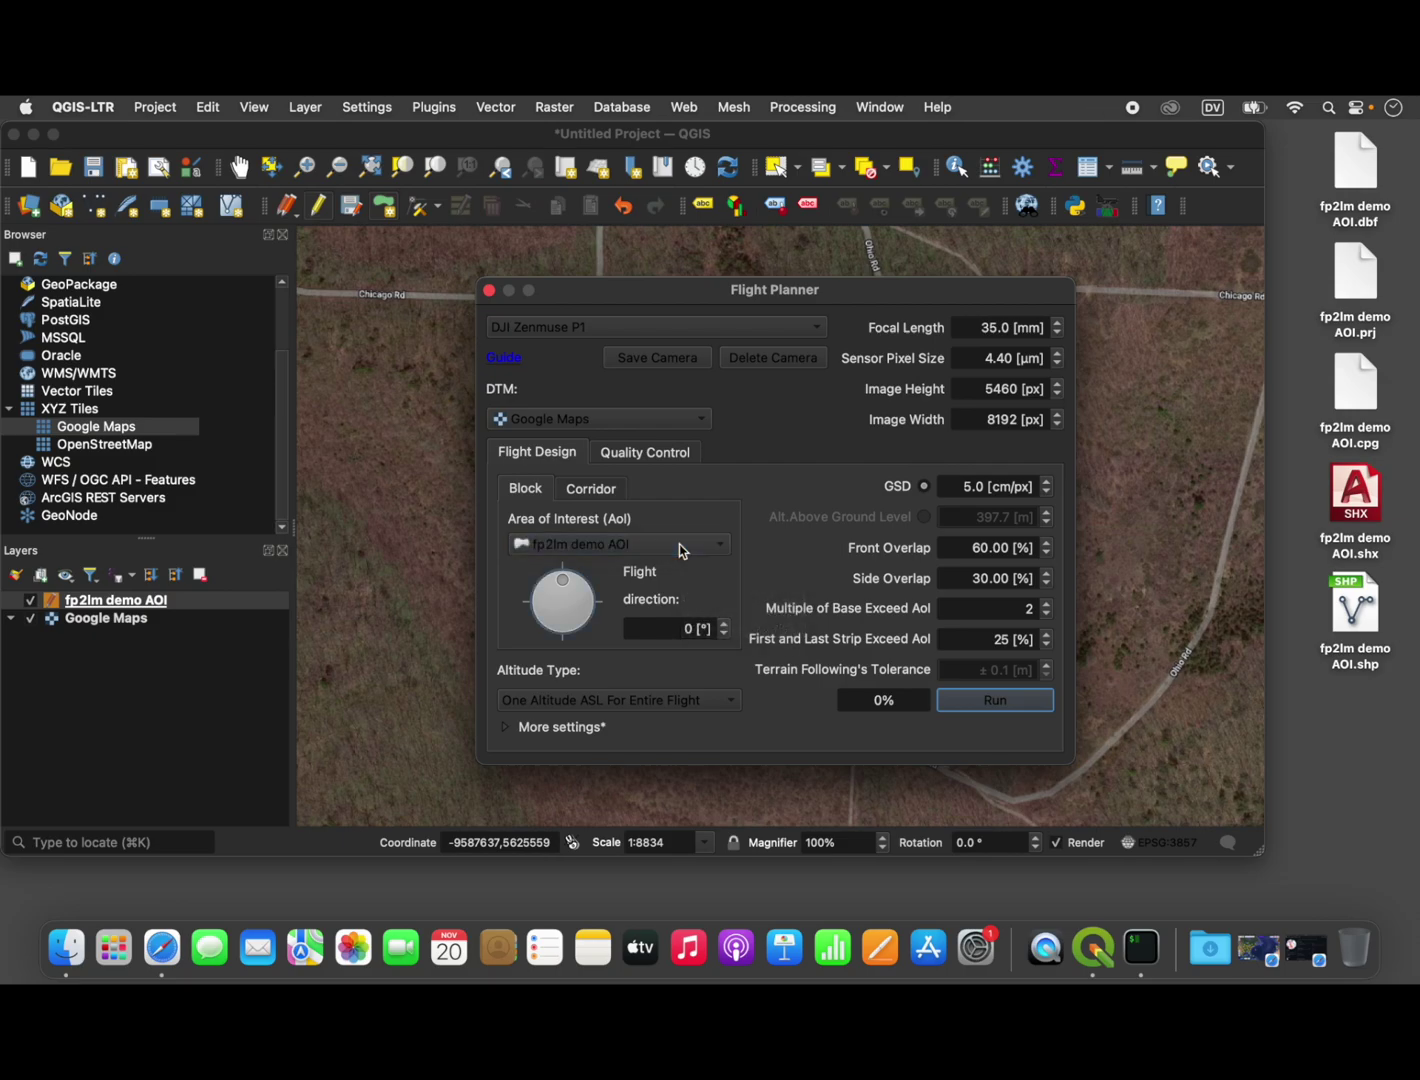
pyautogui.moveTo(800, 293); pyautogui.dragTo(651, 323)
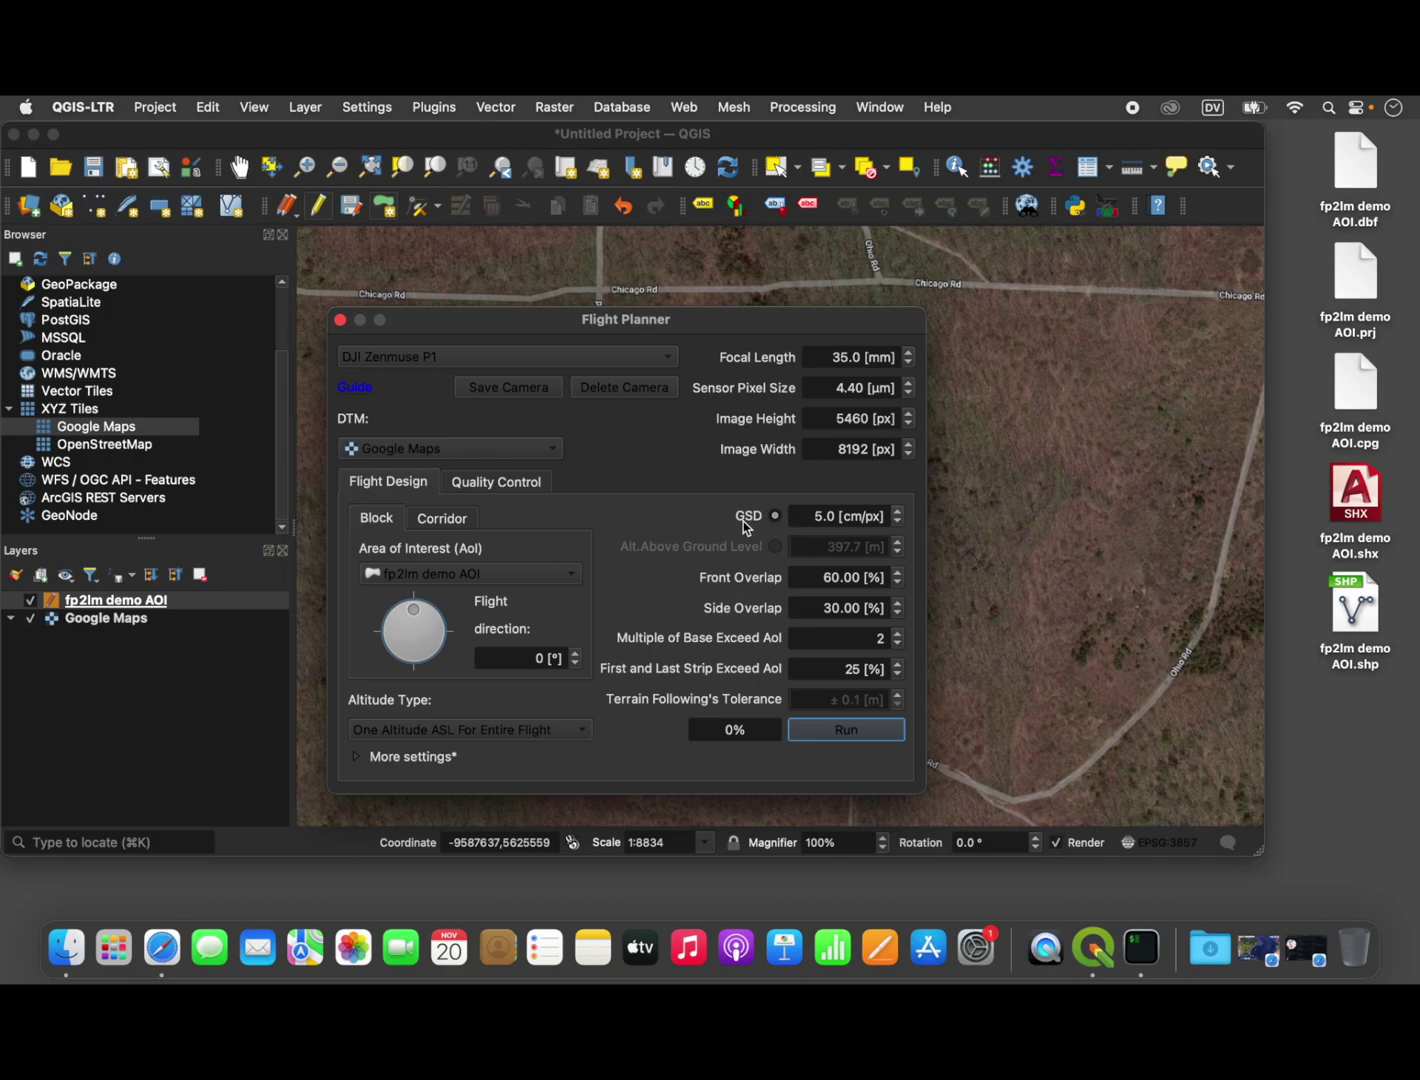
# - Set the GSD to 1.5 cm/px and run the flight plan to generate flight_design_1
pyautogui.click(898, 521)
pyautogui.click(898, 521)
pyautogui.click(898, 521)
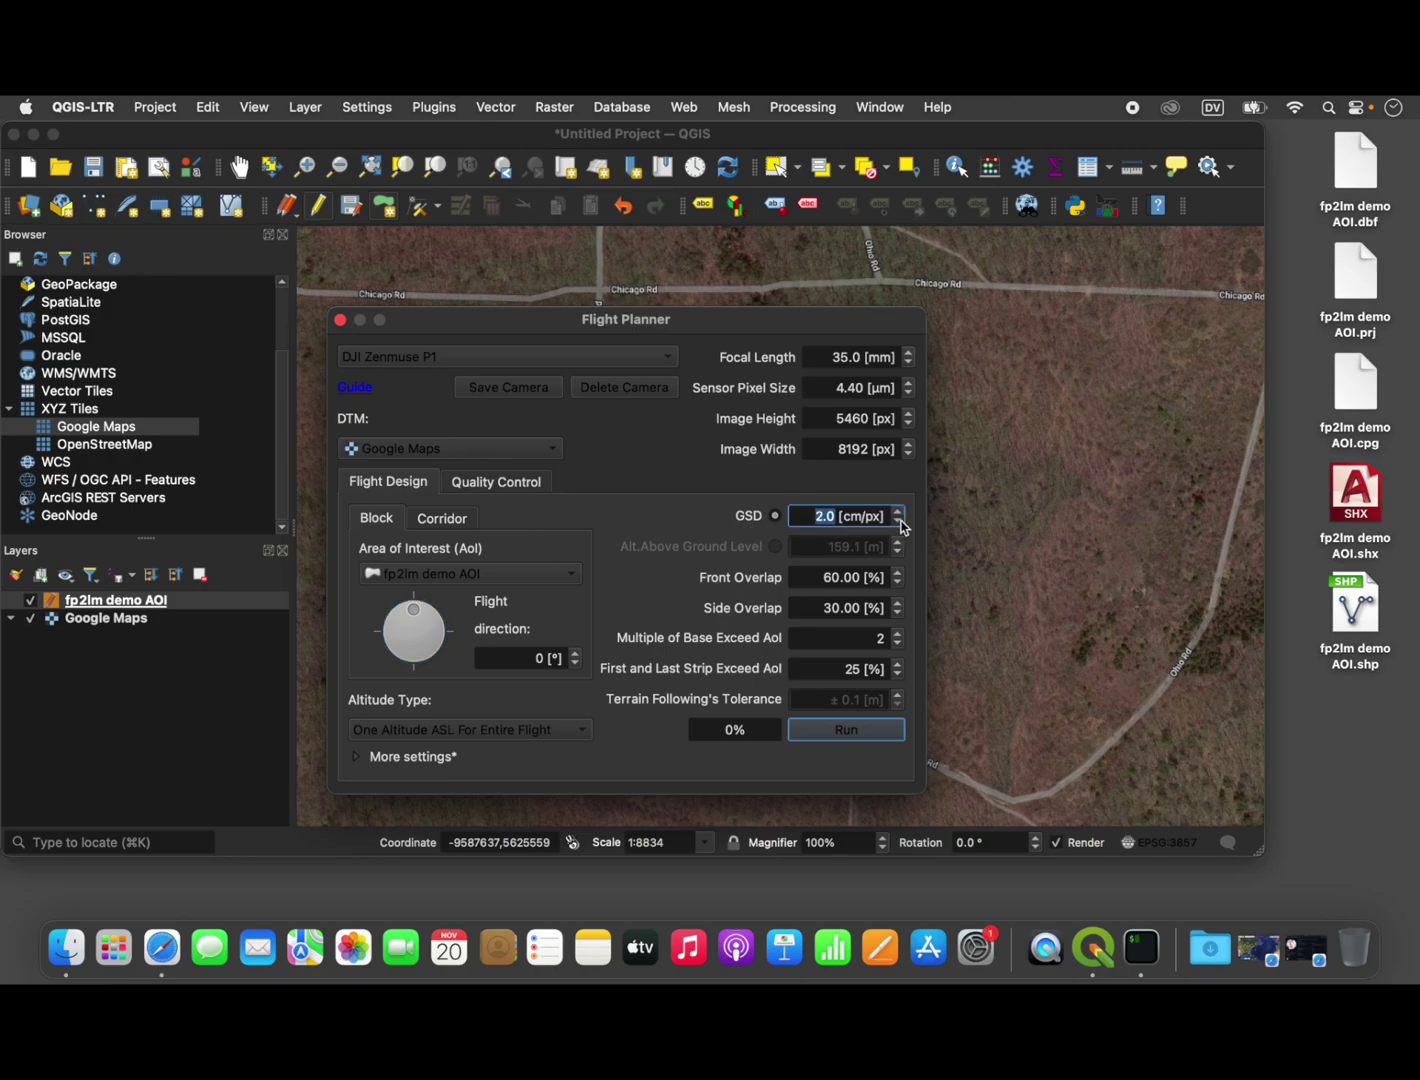
pyautogui.click(898, 521)
pyautogui.click(898, 512)
pyautogui.click(898, 512)
pyautogui.click(898, 512)
pyautogui.click(898, 522)
pyautogui.click(898, 522)
pyautogui.click(898, 522)
pyautogui.click(898, 511)
pyautogui.write('1.6')
pyautogui.press('BackSpace')
pyautogui.write('5')
pyautogui.click(857, 728)
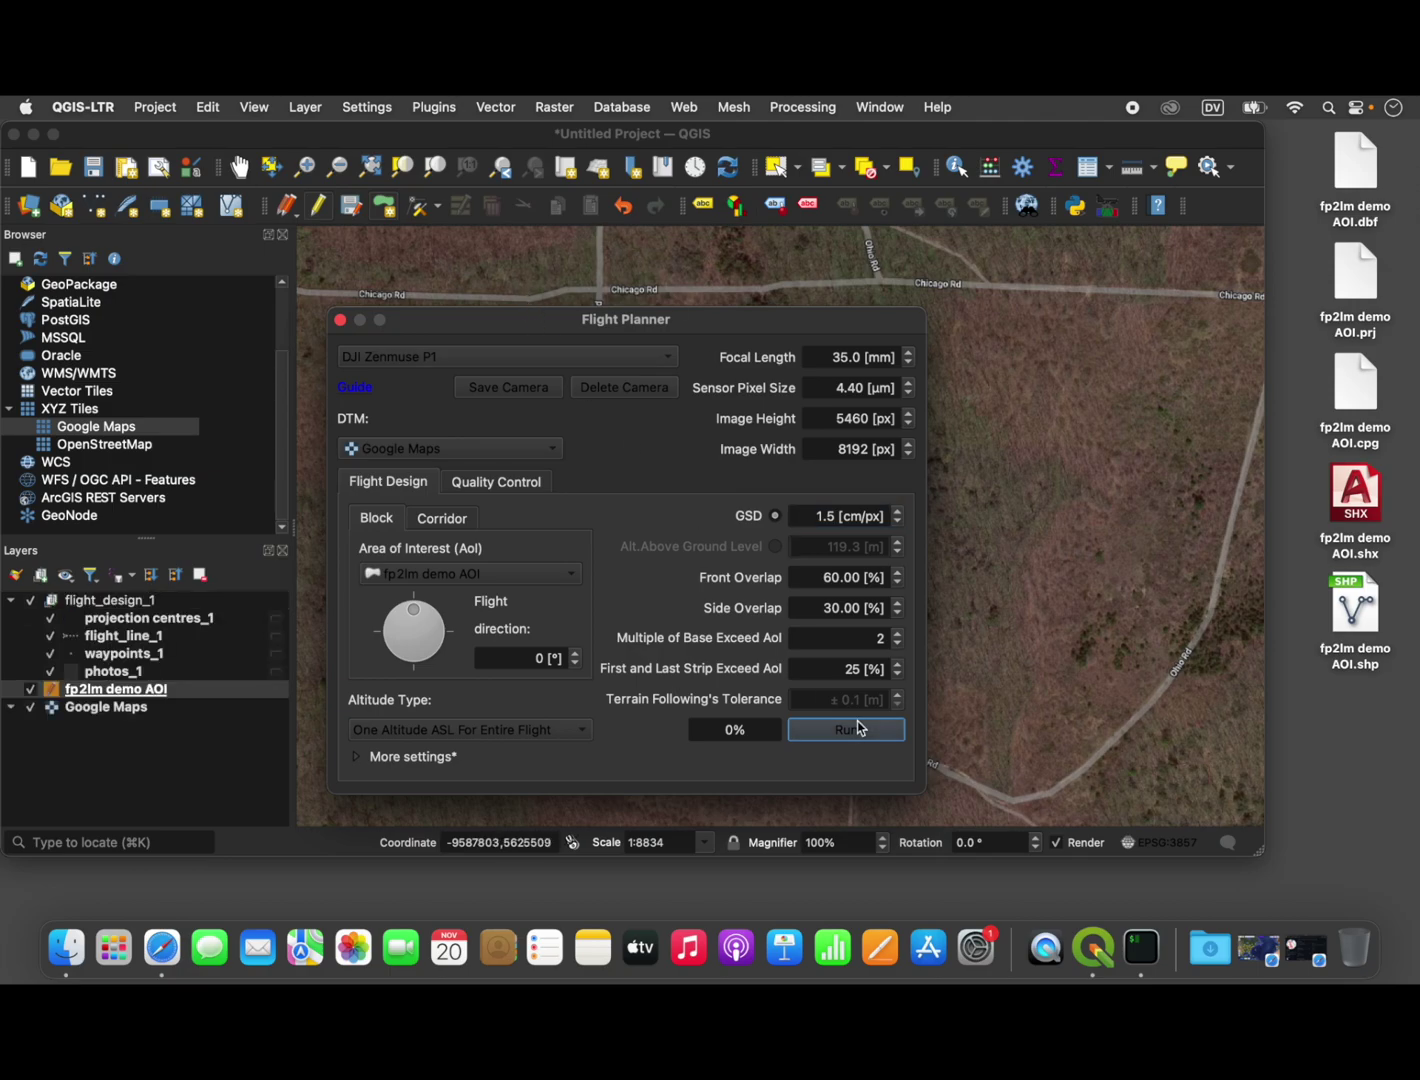
# - Close Flight Planner and hide waypoints_1, flight_line_1 and projection centres_1, leaving photos_1 visible
pyautogui.click(341, 321)
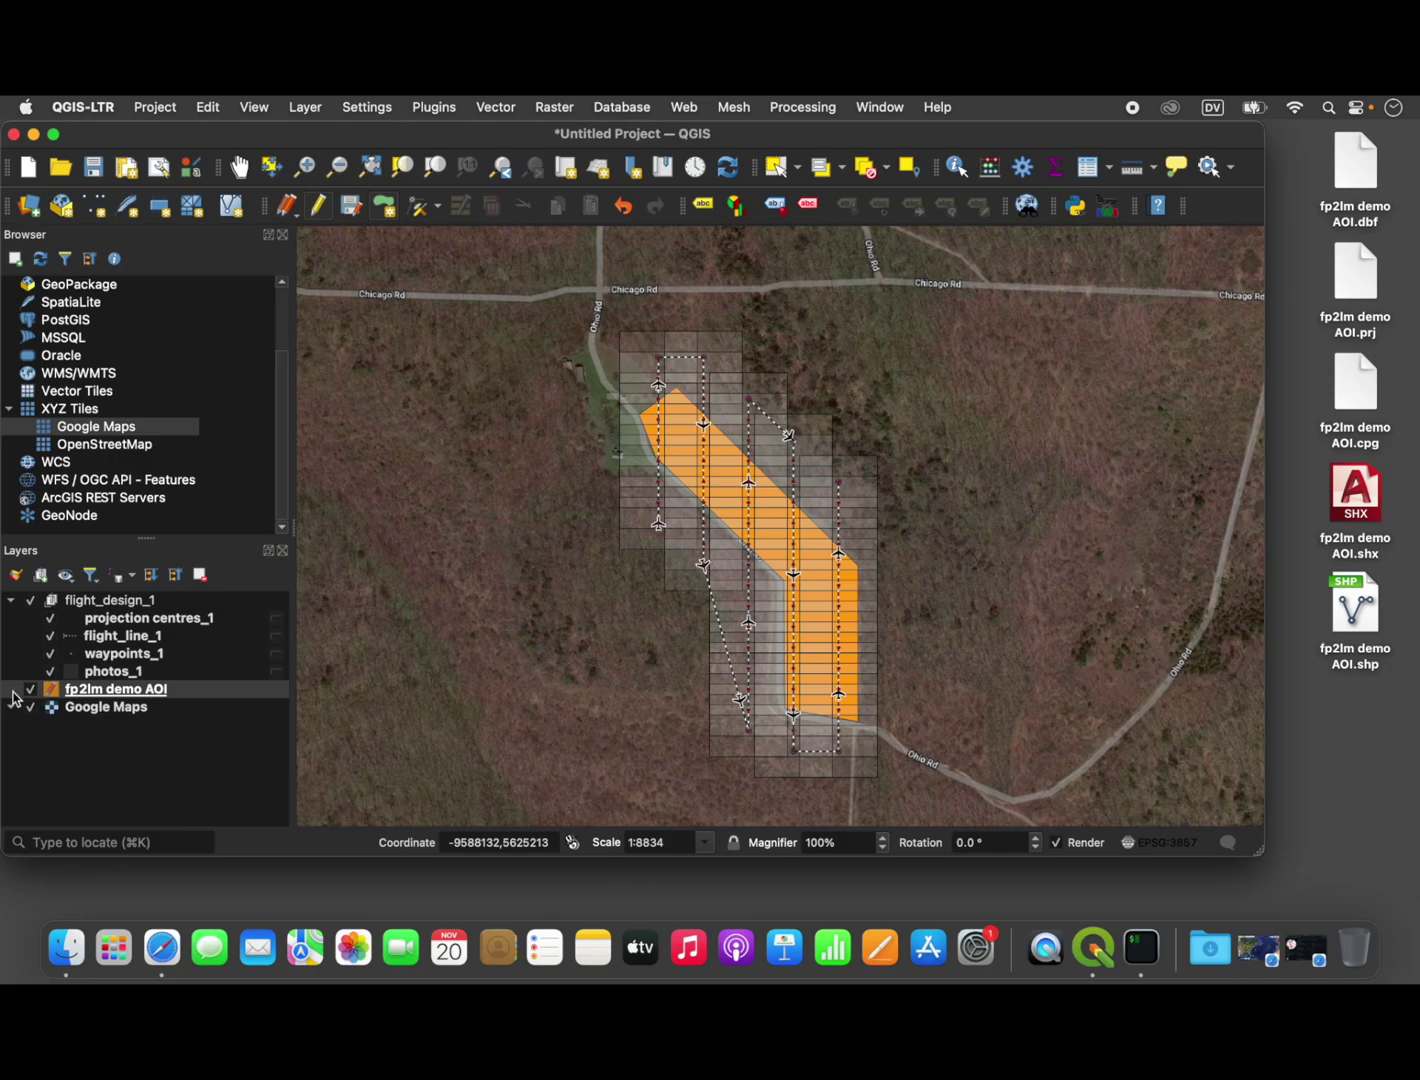
pyautogui.press('Tab')
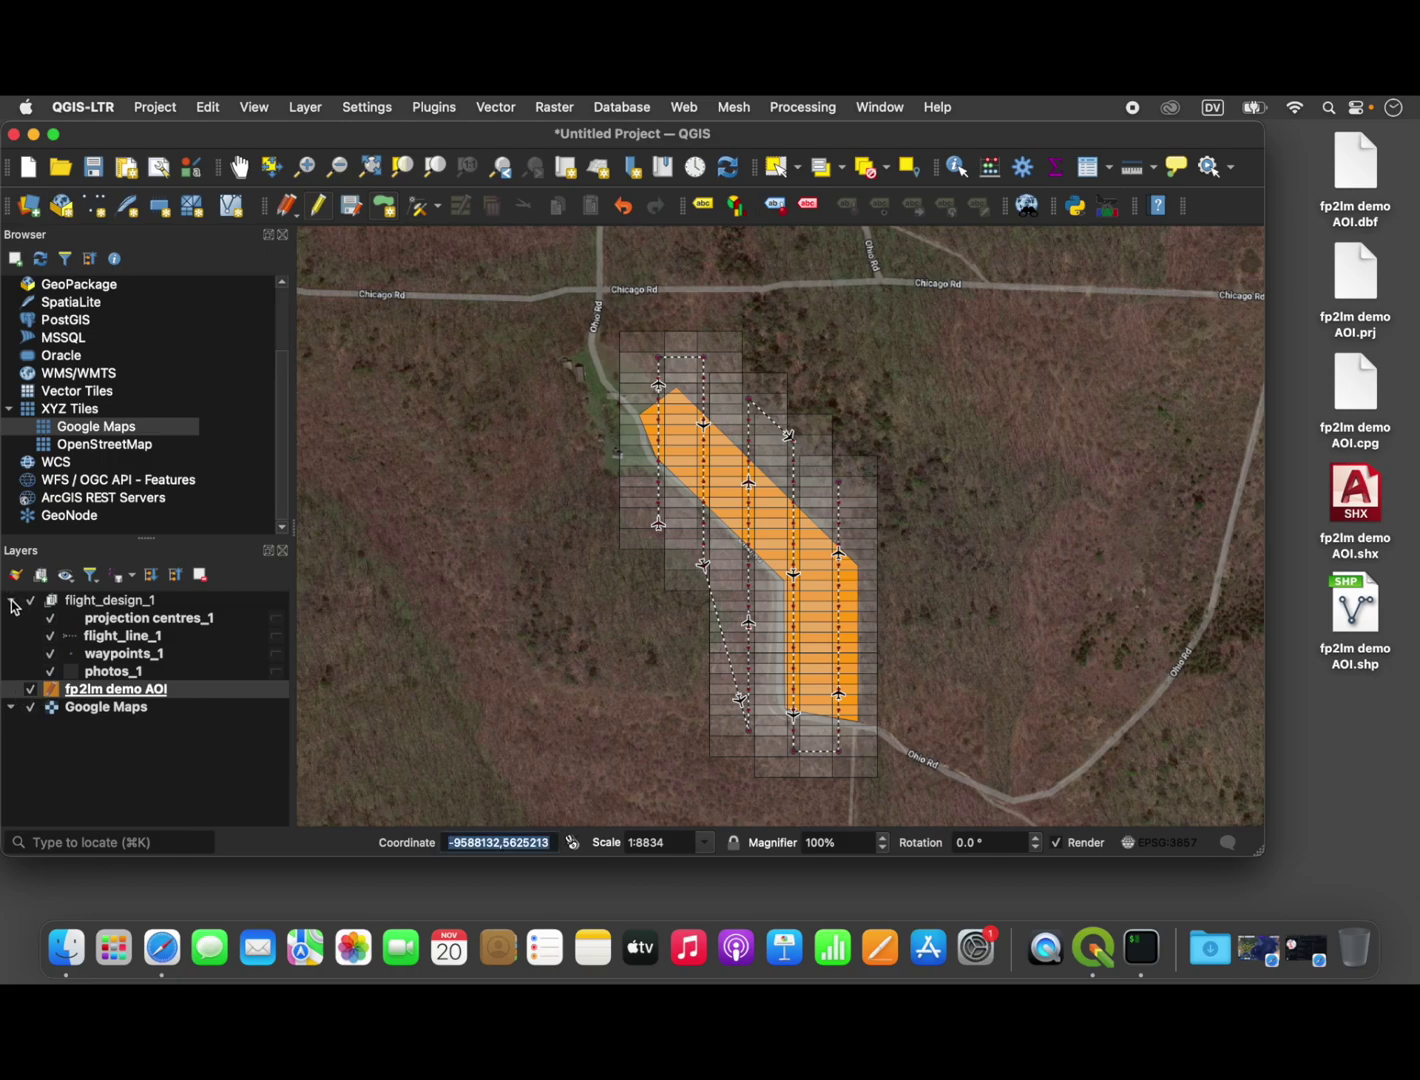
pyautogui.click(13, 605)
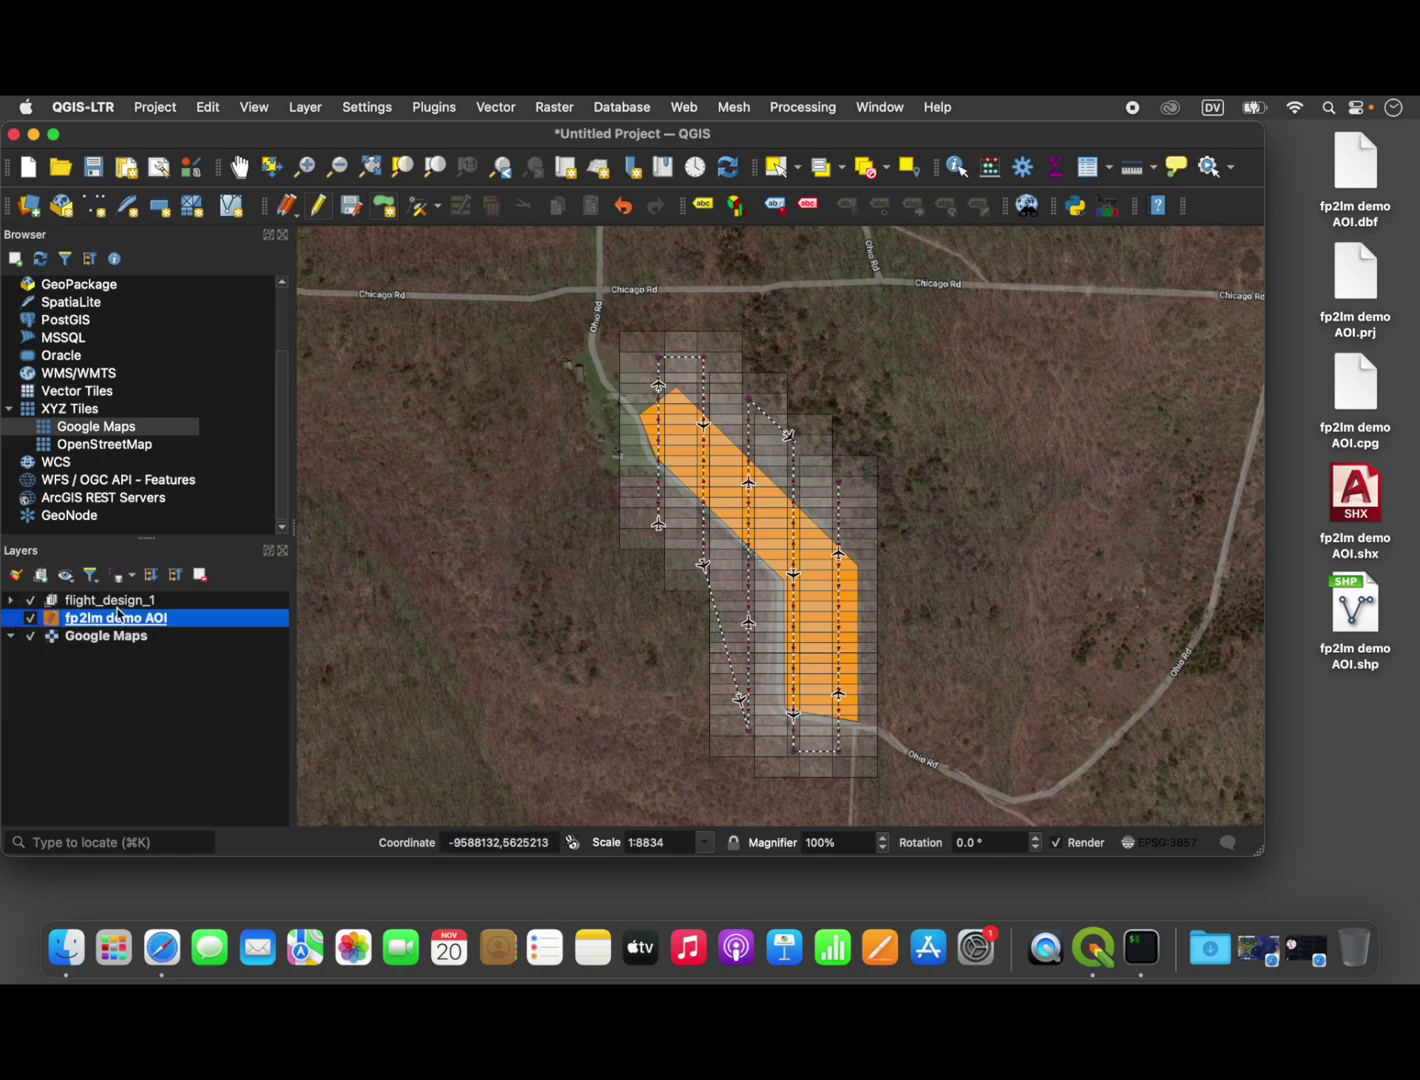
pyautogui.click(183, 601)
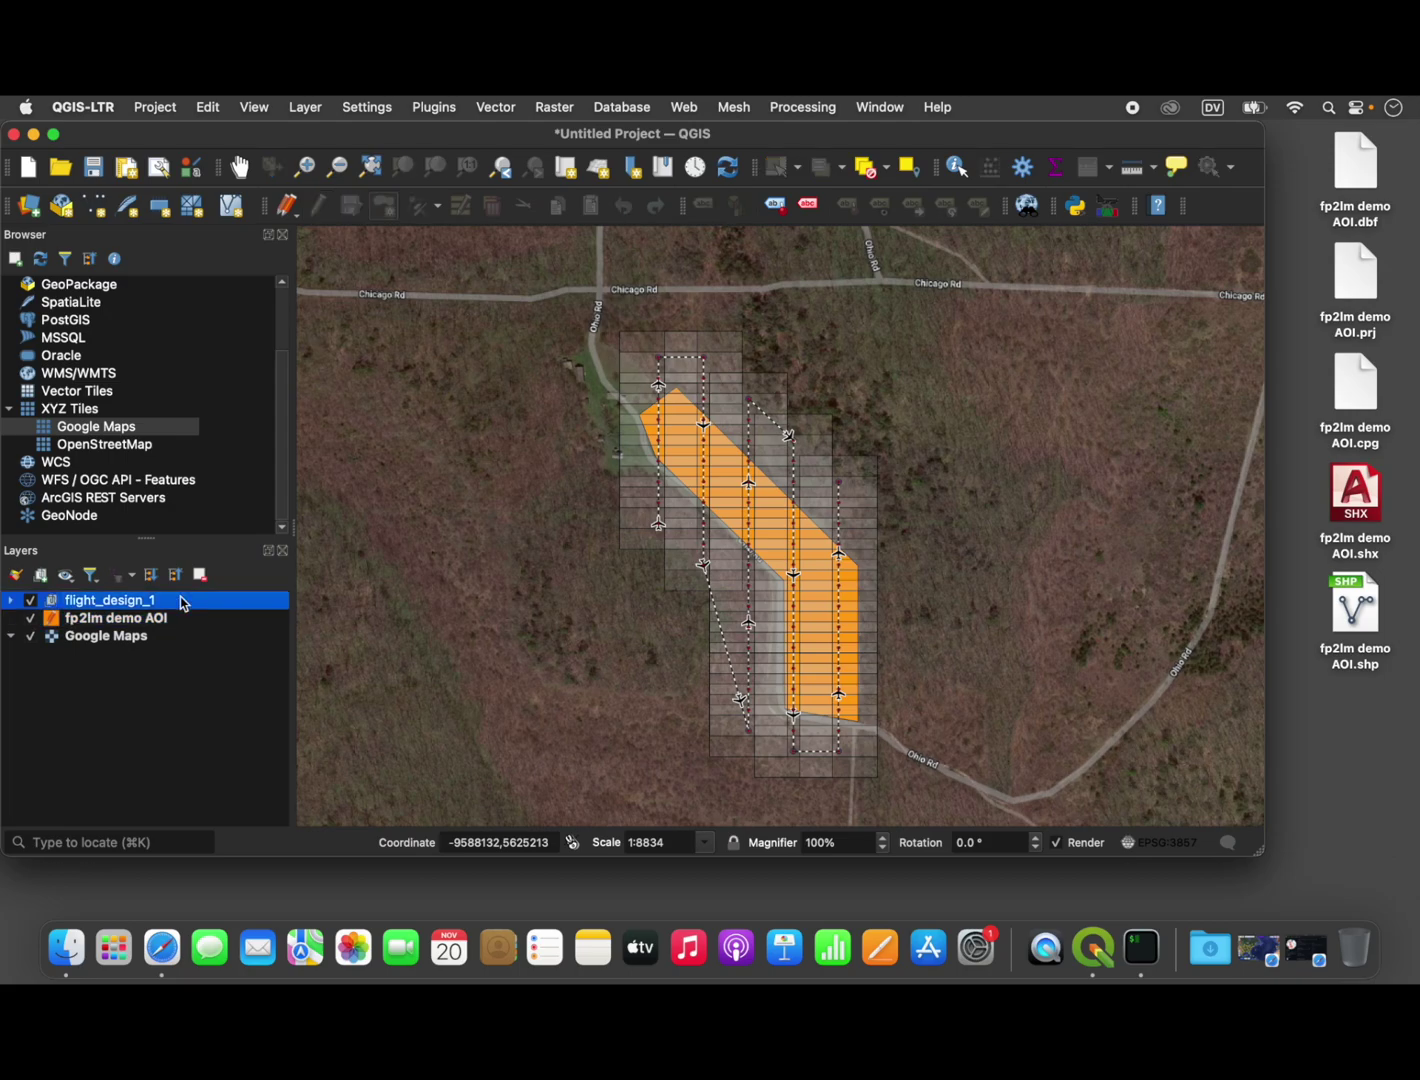
pyautogui.click(12, 602)
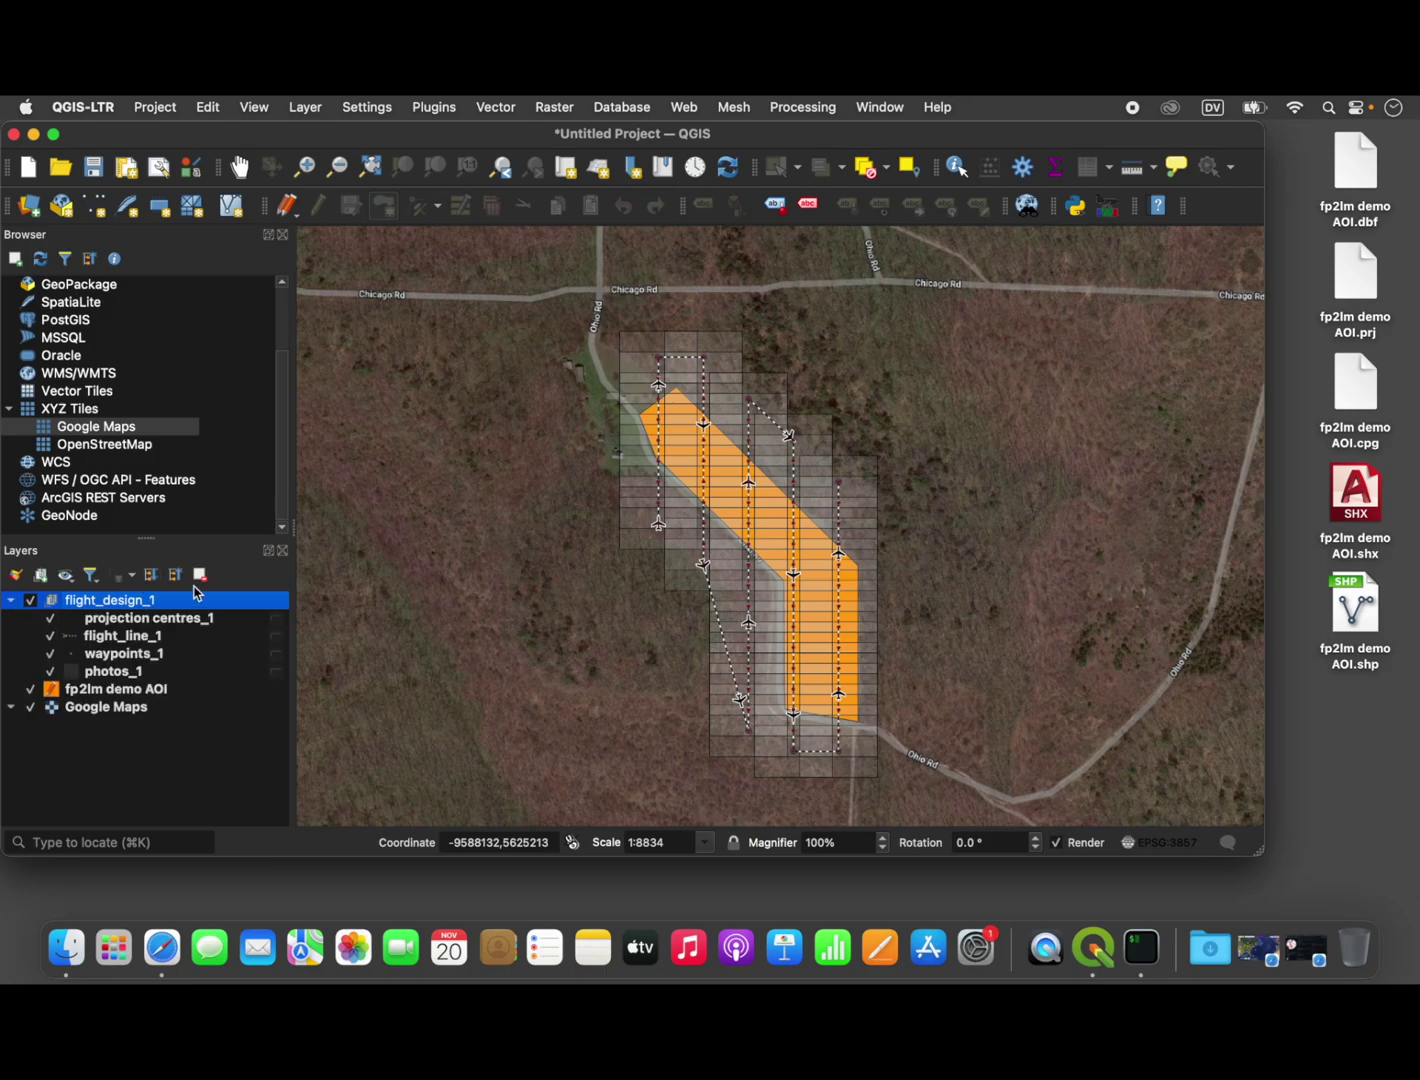
pyautogui.click(50, 653)
pyautogui.click(50, 635)
pyautogui.click(50, 617)
pyautogui.click(50, 671)
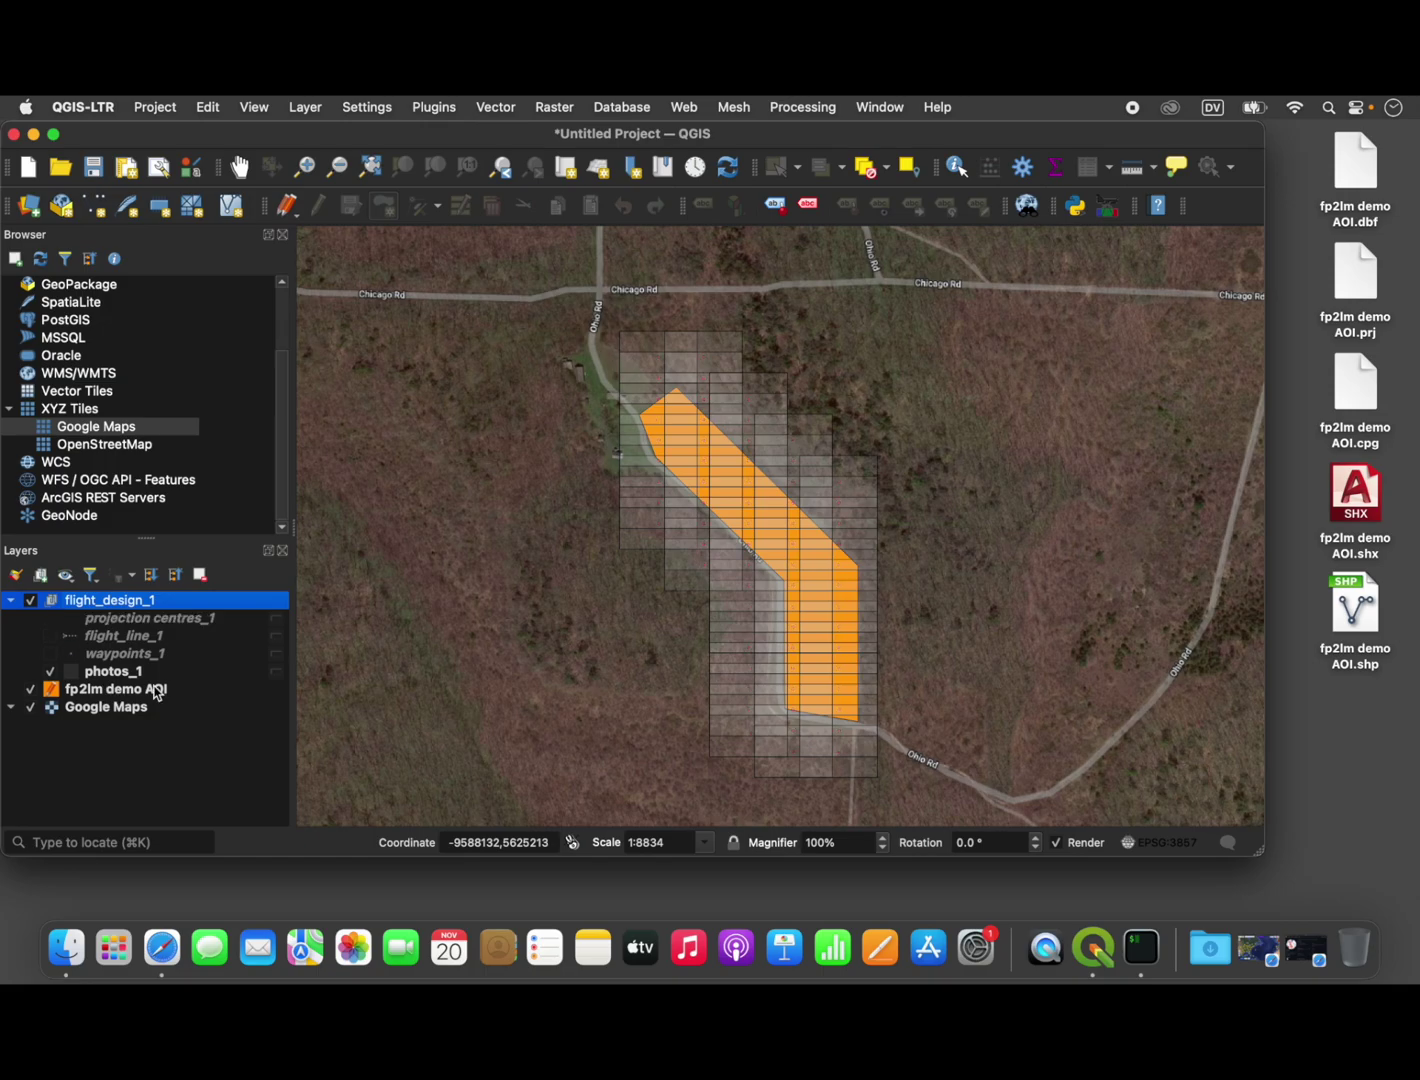
# - Center the photos_1 footprint grid in the map view, then hide photos_1
pyautogui.click(180, 672)
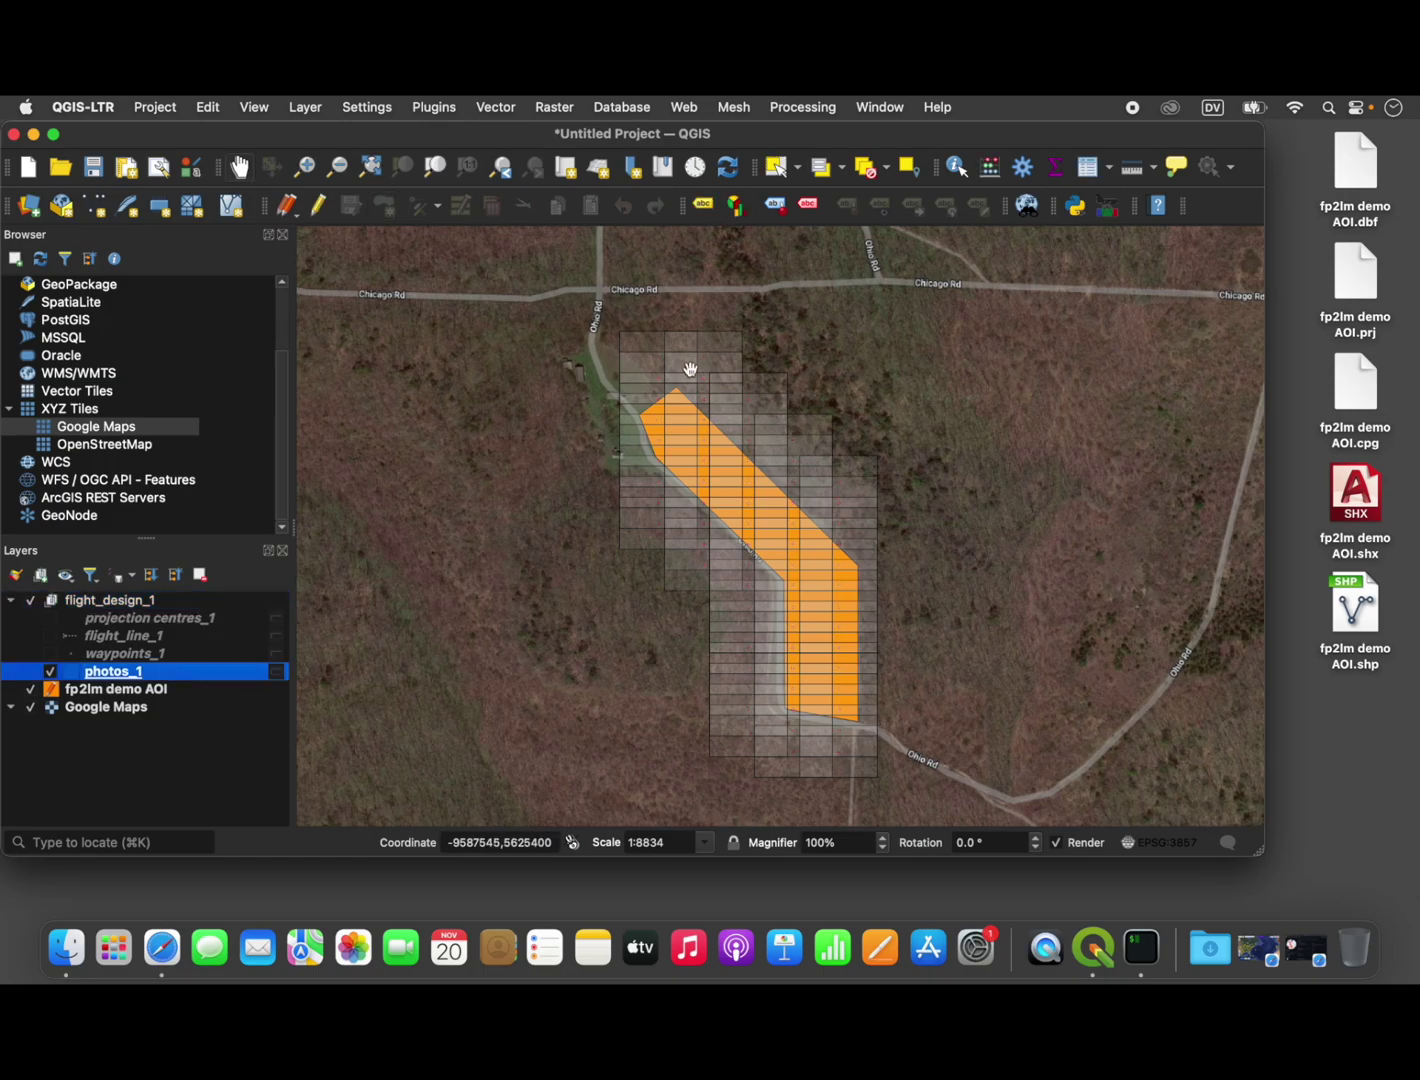
pyautogui.moveTo(690, 369); pyautogui.dragTo(358, 249)
pyautogui.moveTo(494, 399); pyautogui.dragTo(490, 357)
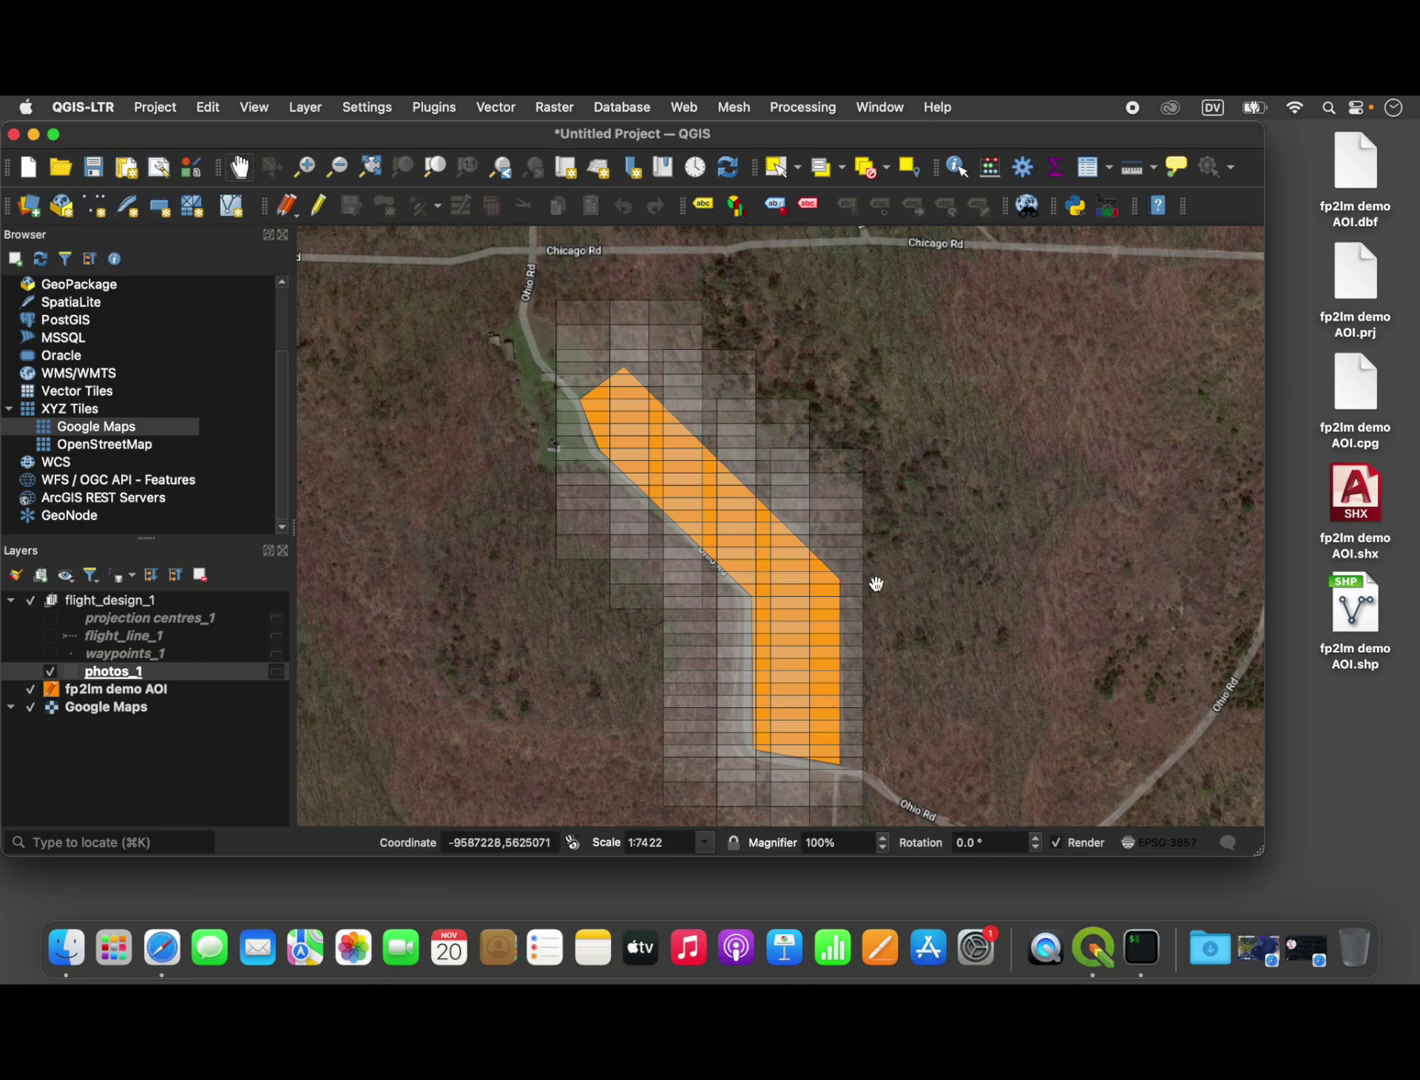
pyautogui.click(50, 668)
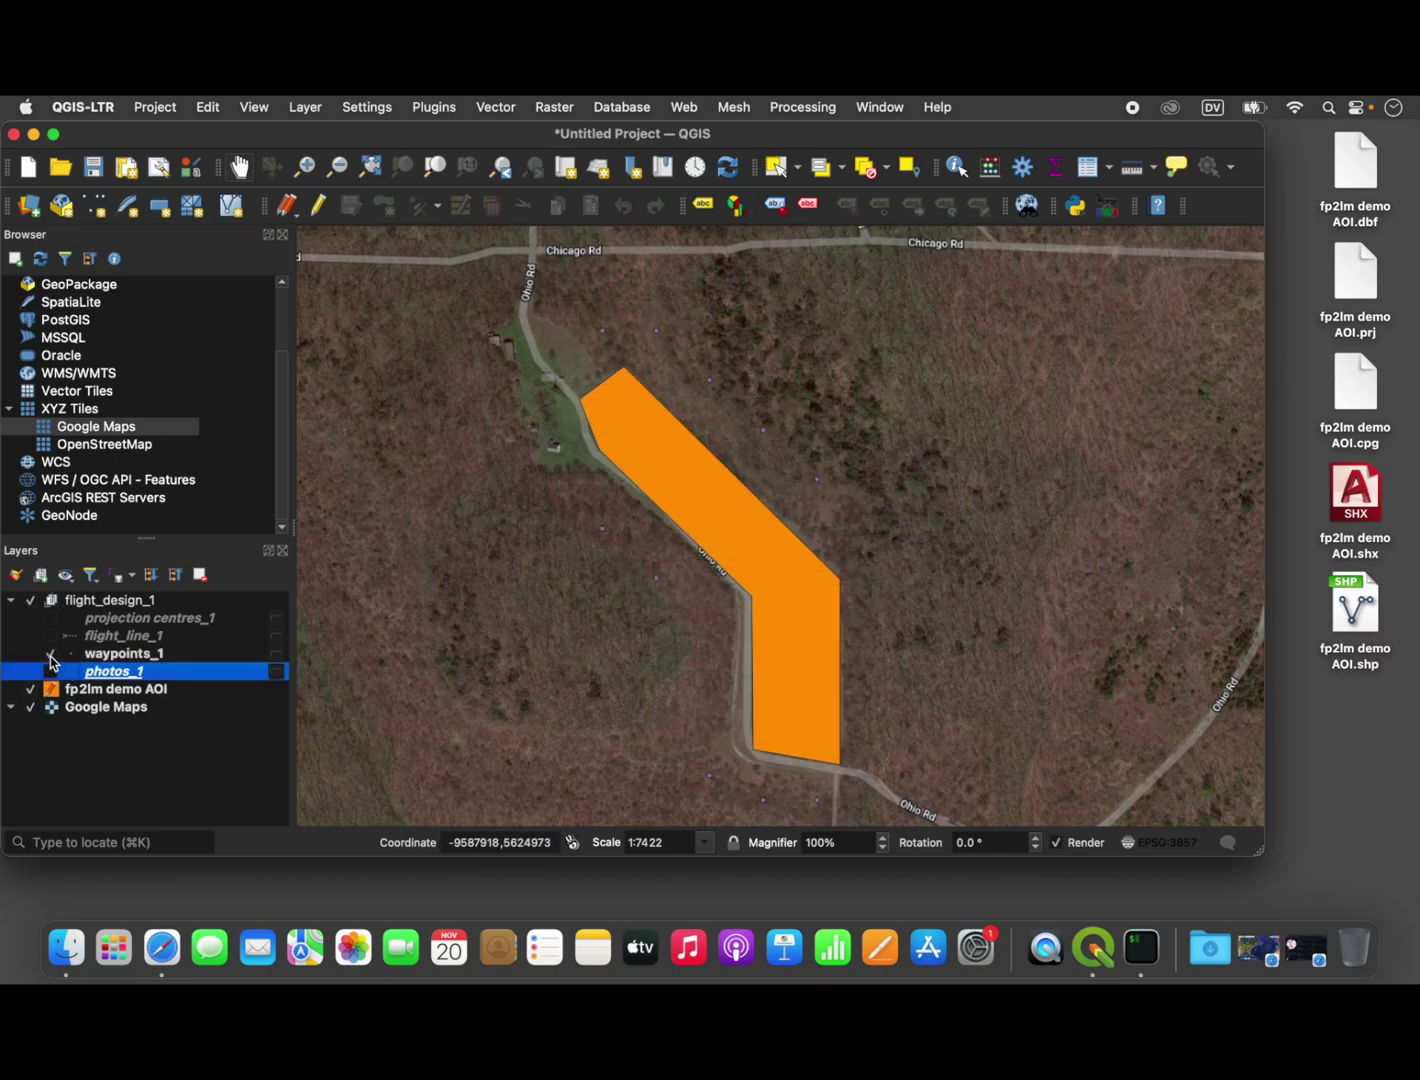
# - Show waypoints_1, preview and re-hide flight_line_1, then display projection centres_1
pyautogui.click(52, 657)
pyautogui.click(428, 468)
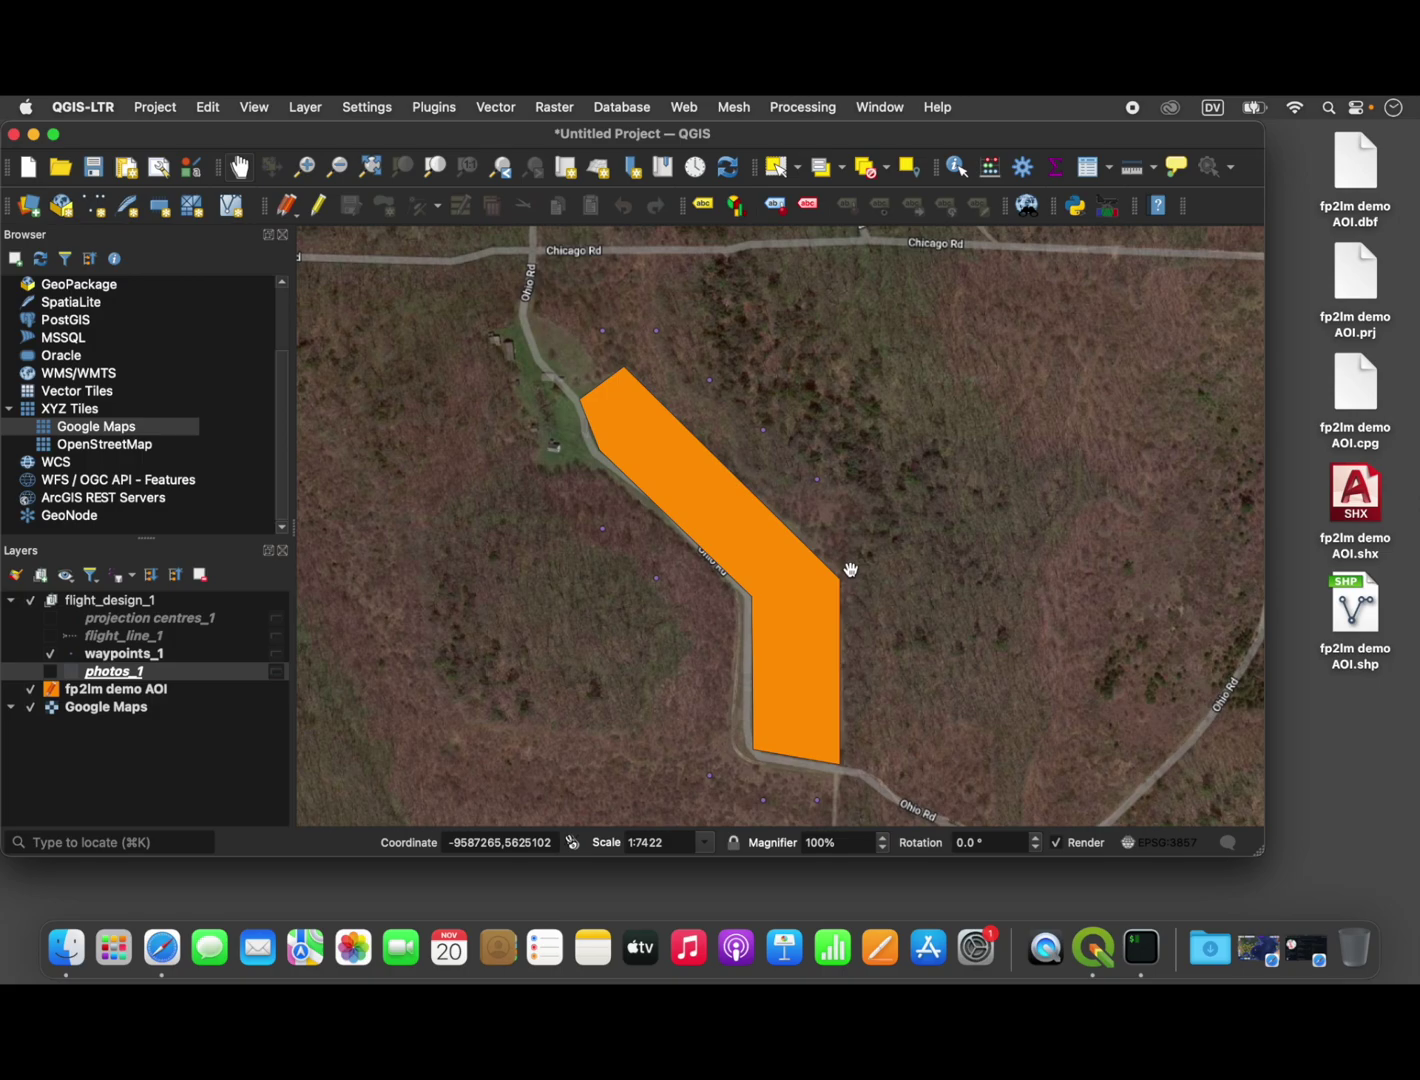
pyautogui.click(50, 636)
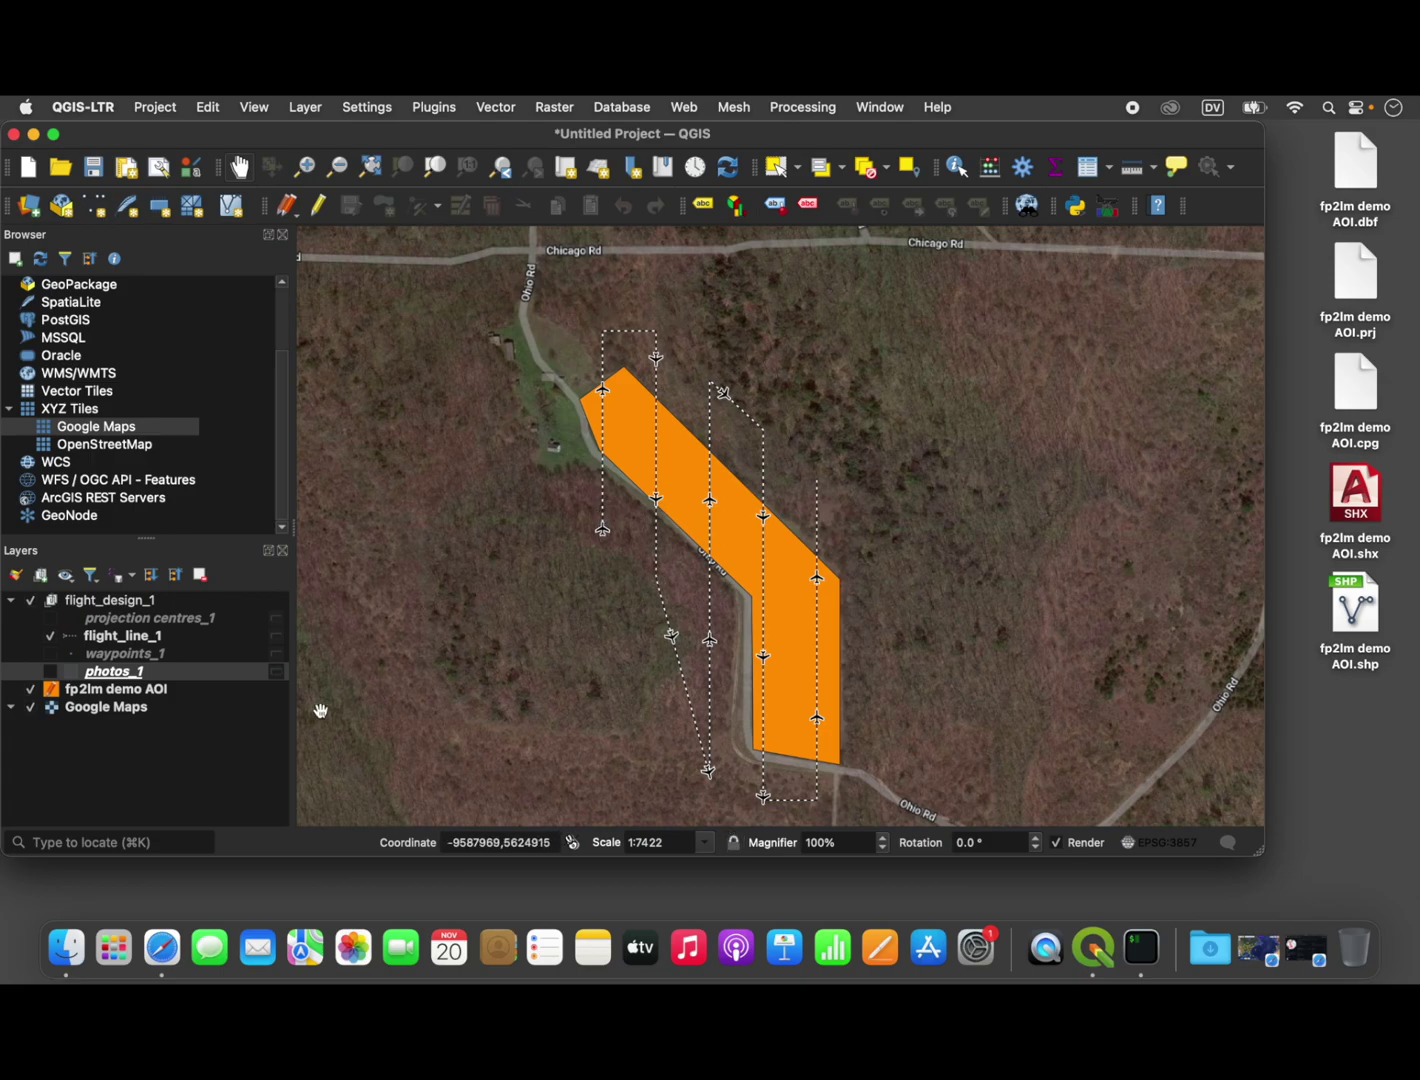
pyautogui.click(49, 635)
pyautogui.click(48, 618)
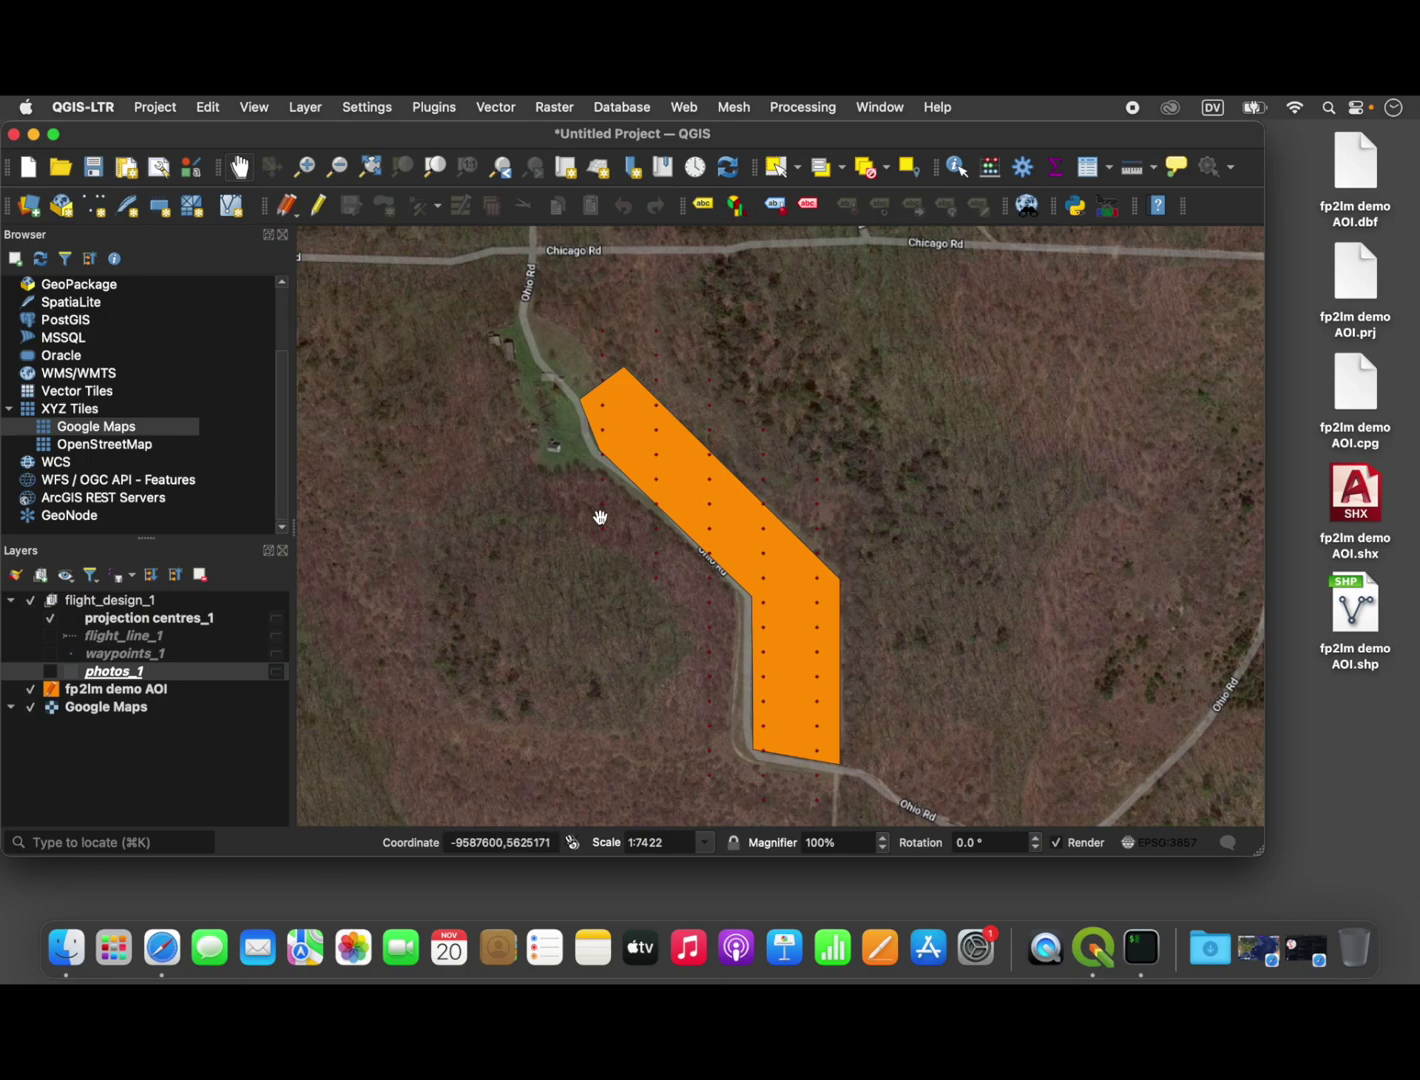
# - Turn photos_1 footprints back on and reframe the full flight plan with zoom and pans
pyautogui.scroll(2, 590, 352)
pyautogui.moveTo(590, 352); pyautogui.dragTo(574, 380)
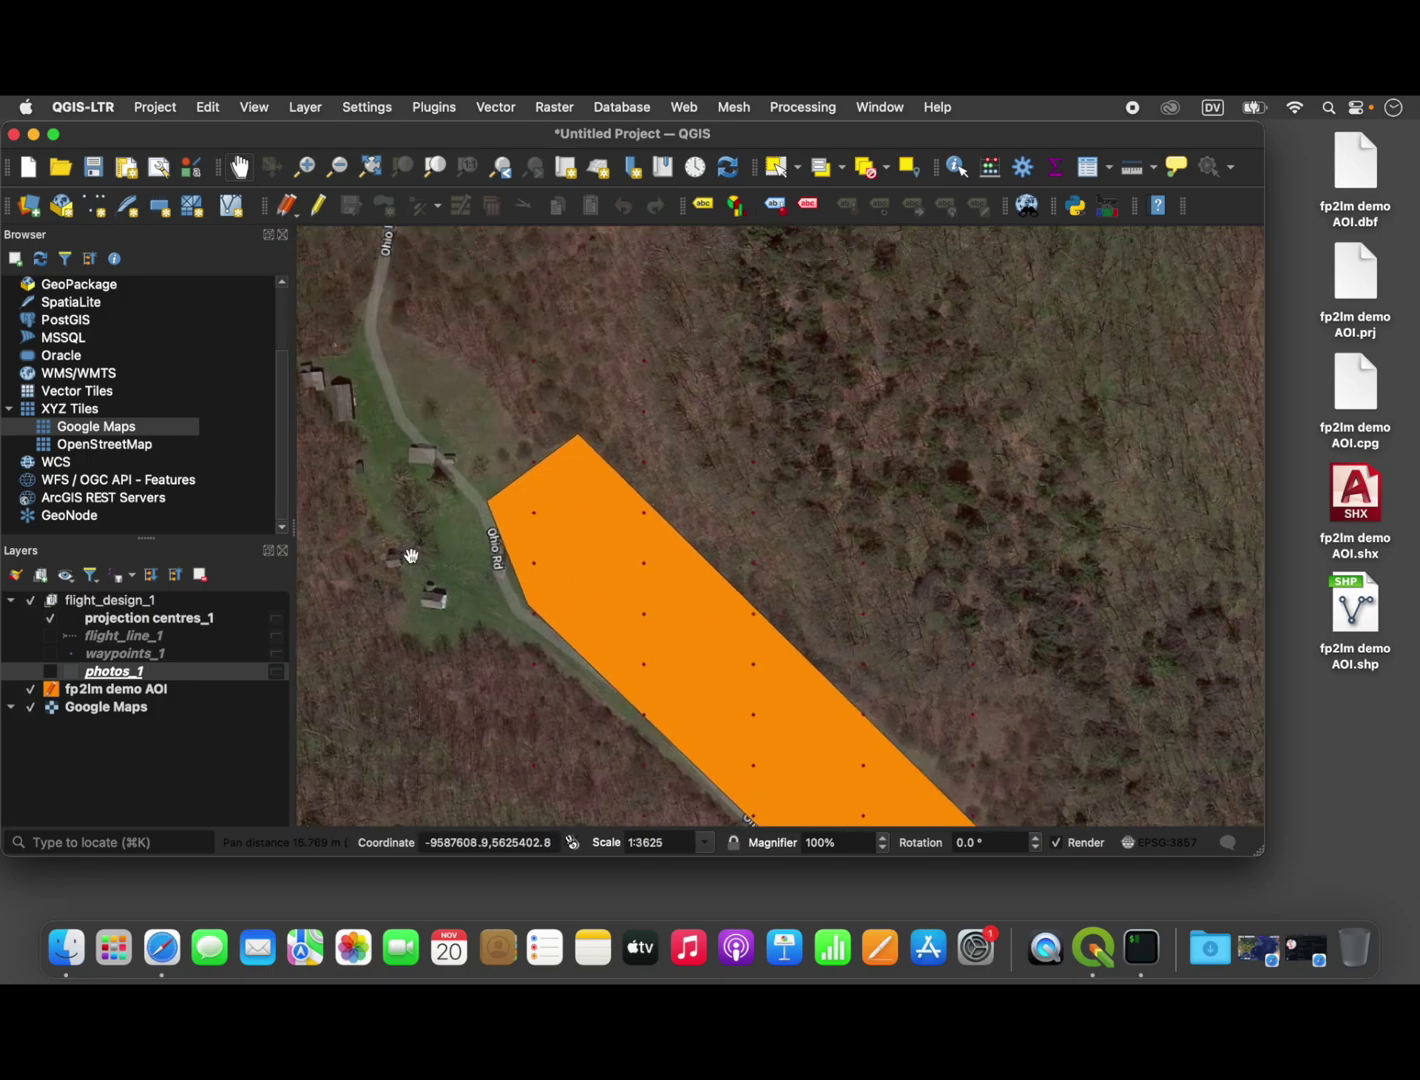
pyautogui.click(51, 672)
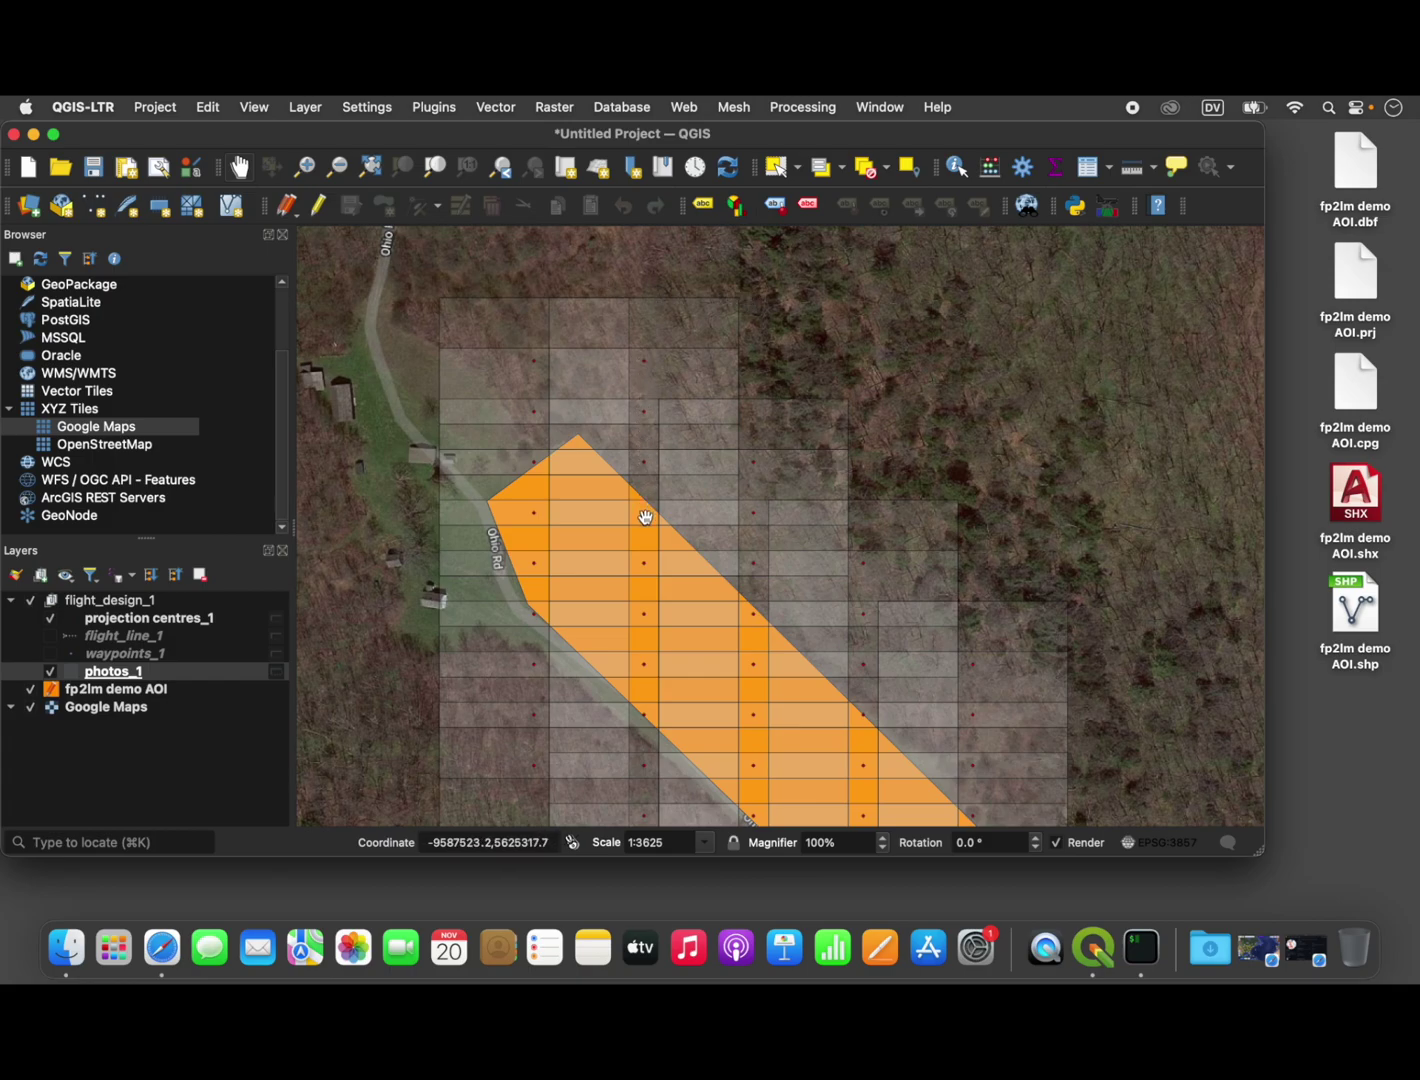
pyautogui.moveTo(678, 526); pyautogui.dragTo(623, 507)
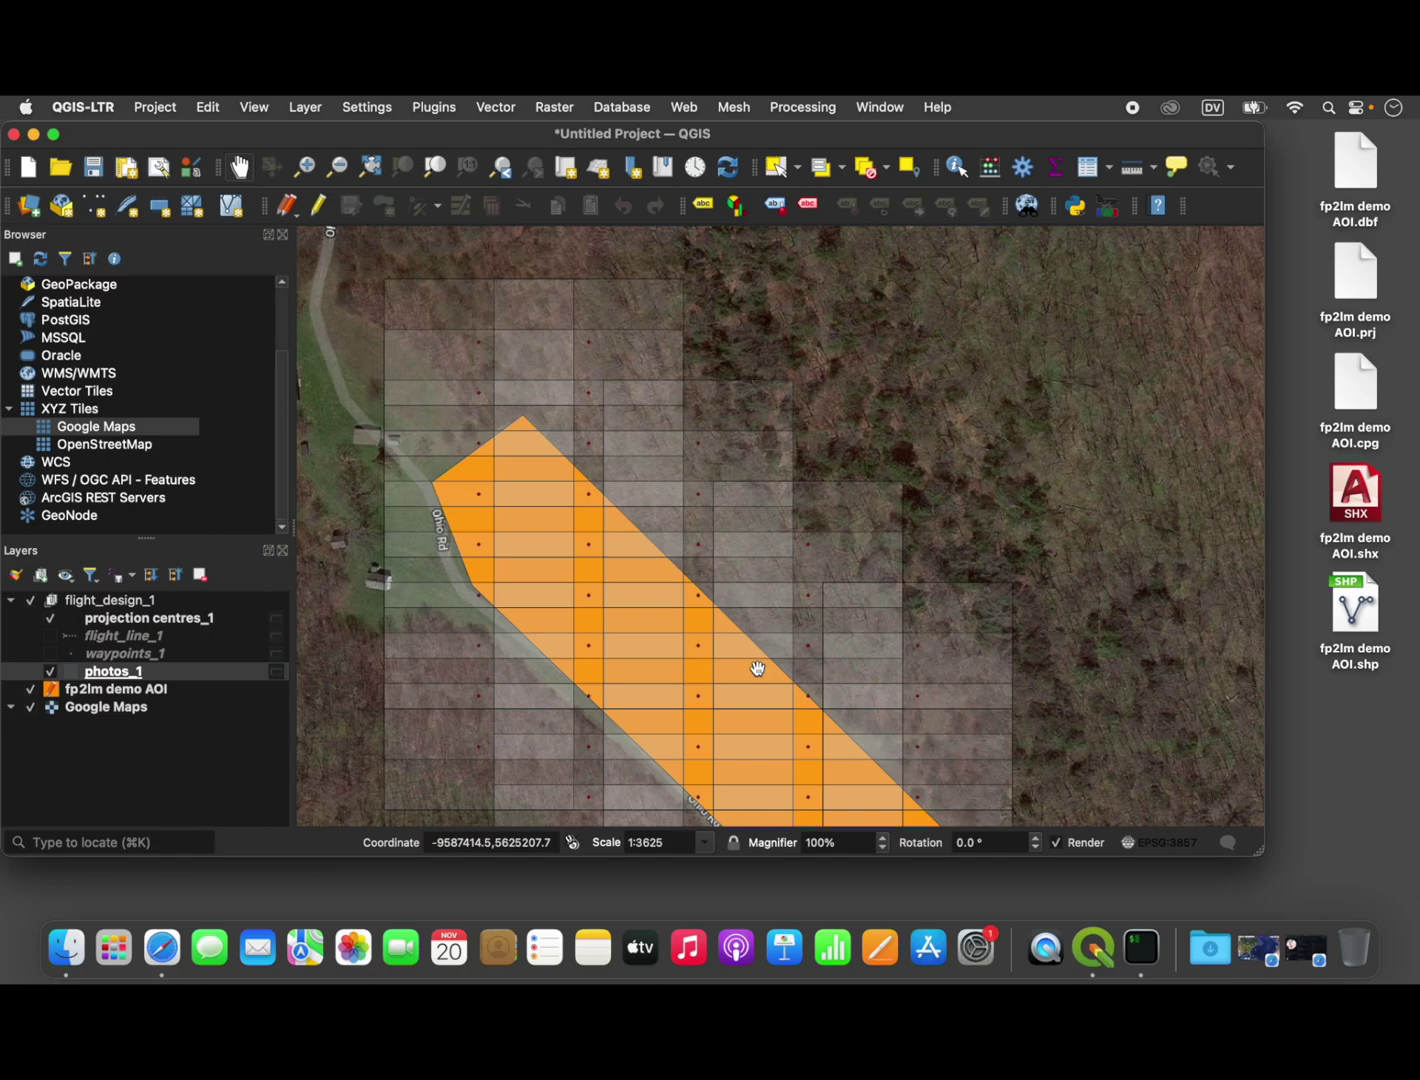
pyautogui.scroll(-2, 757, 668)
pyautogui.moveTo(824, 602)
pyautogui.mouseDown()
pyautogui.moveTo(704, 466)
pyautogui.moveTo(669, 501)
pyautogui.mouseUp()
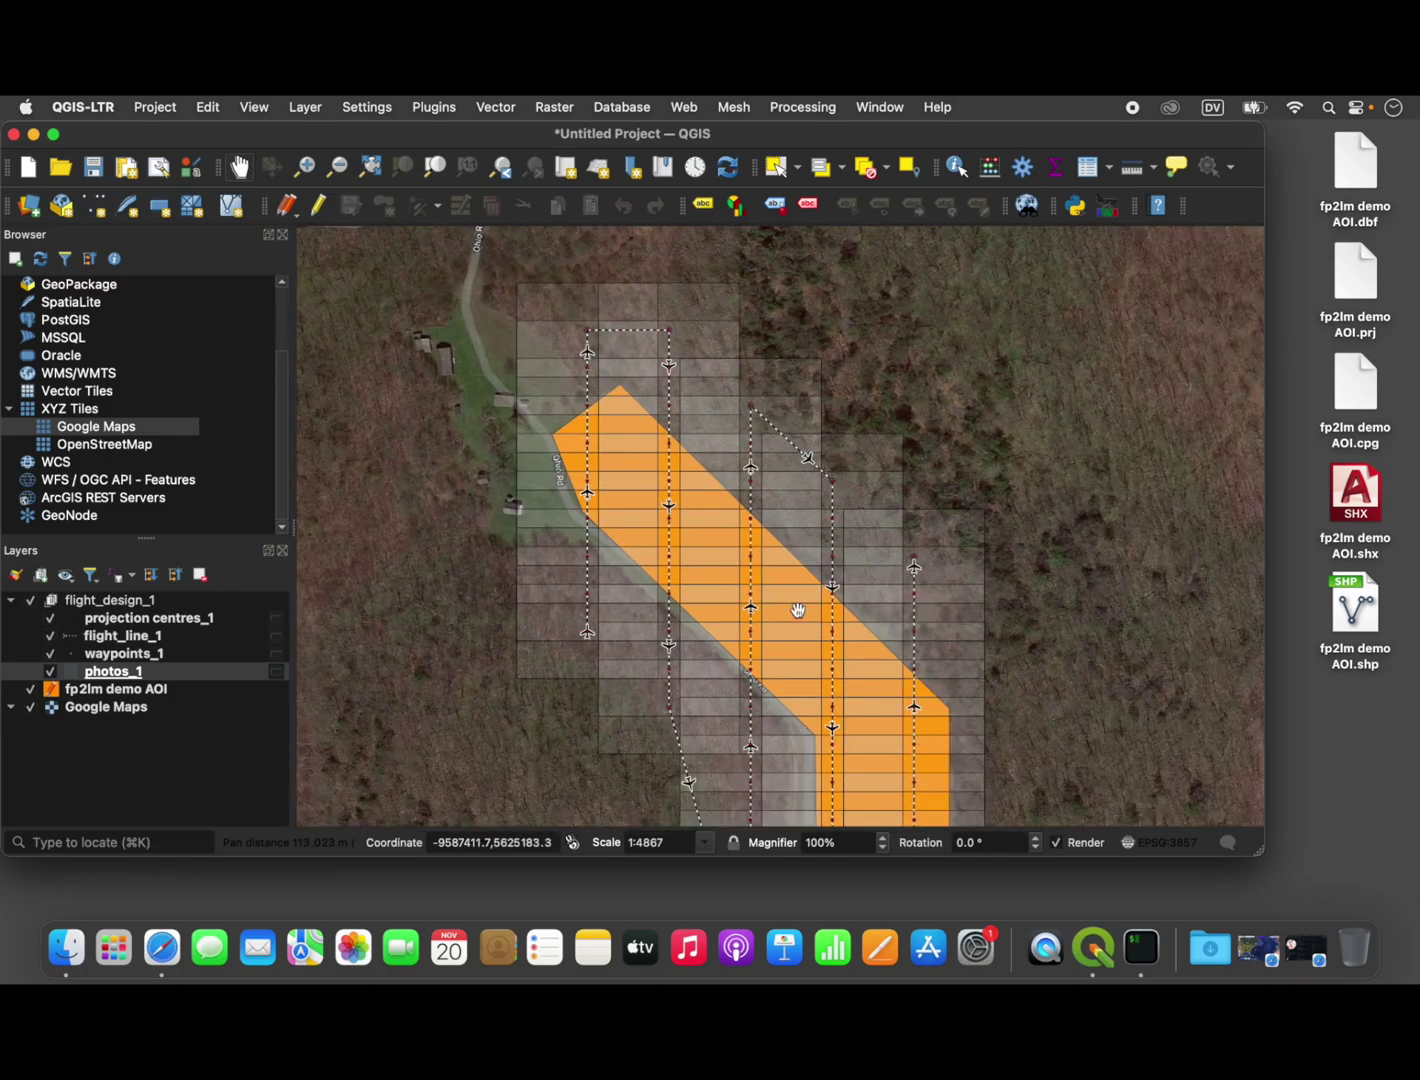
pyautogui.moveTo(795, 628); pyautogui.dragTo(745, 549)
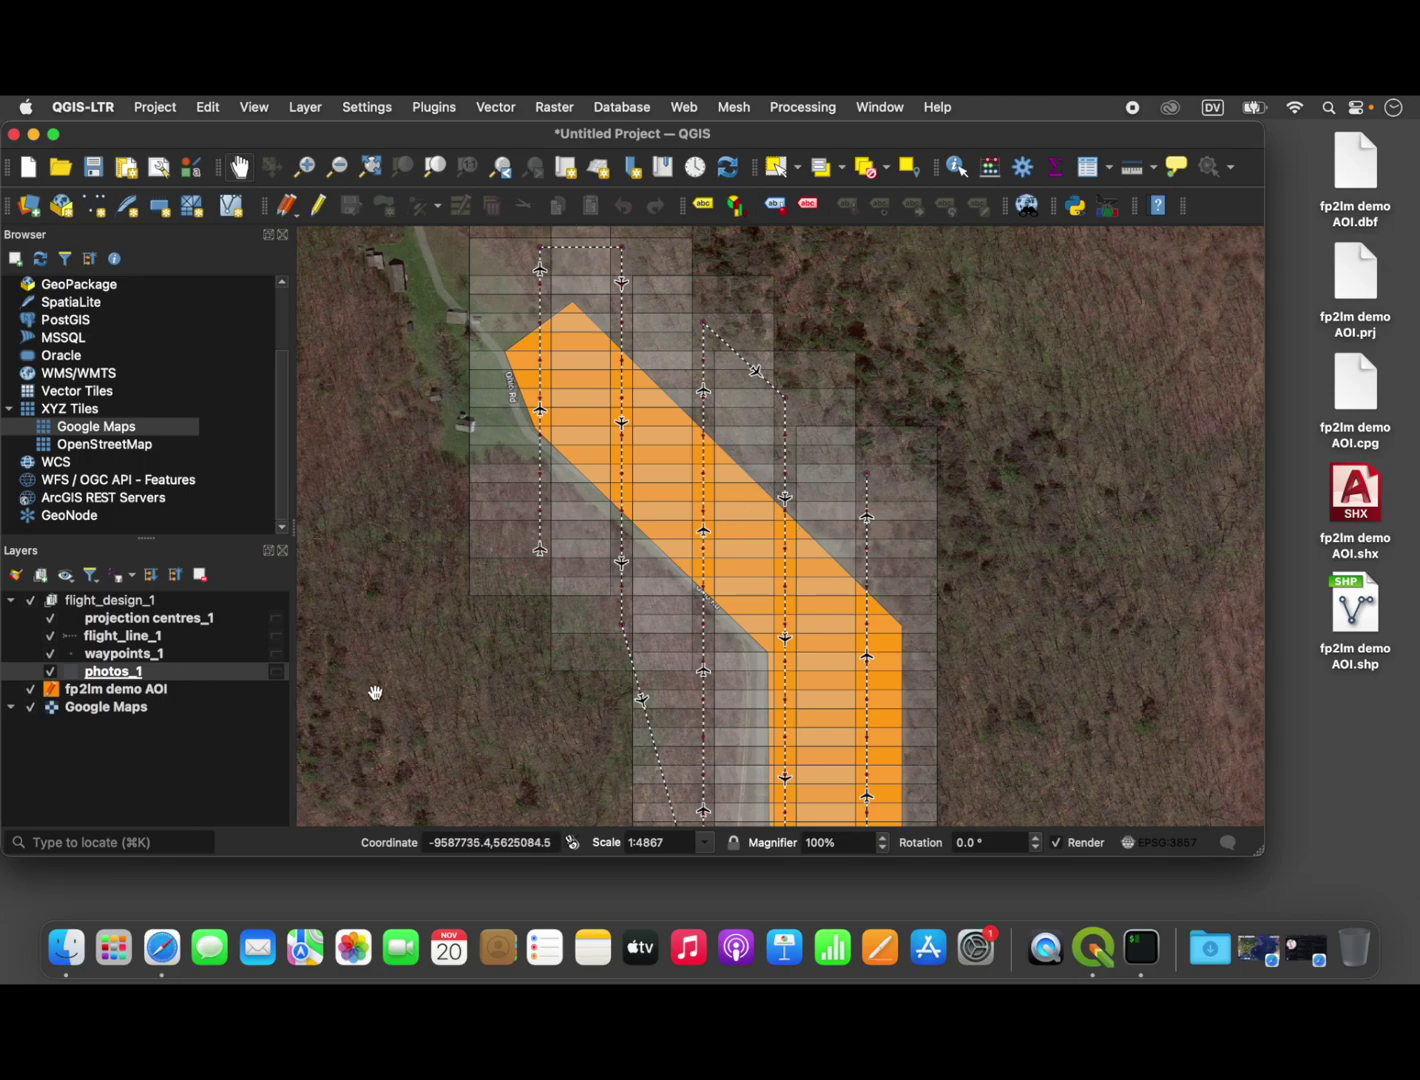
# - Switch the project CRS from EPSG:3857 to recently used WGS 84 (EPSG:4326)
pyautogui.click(1180, 852)
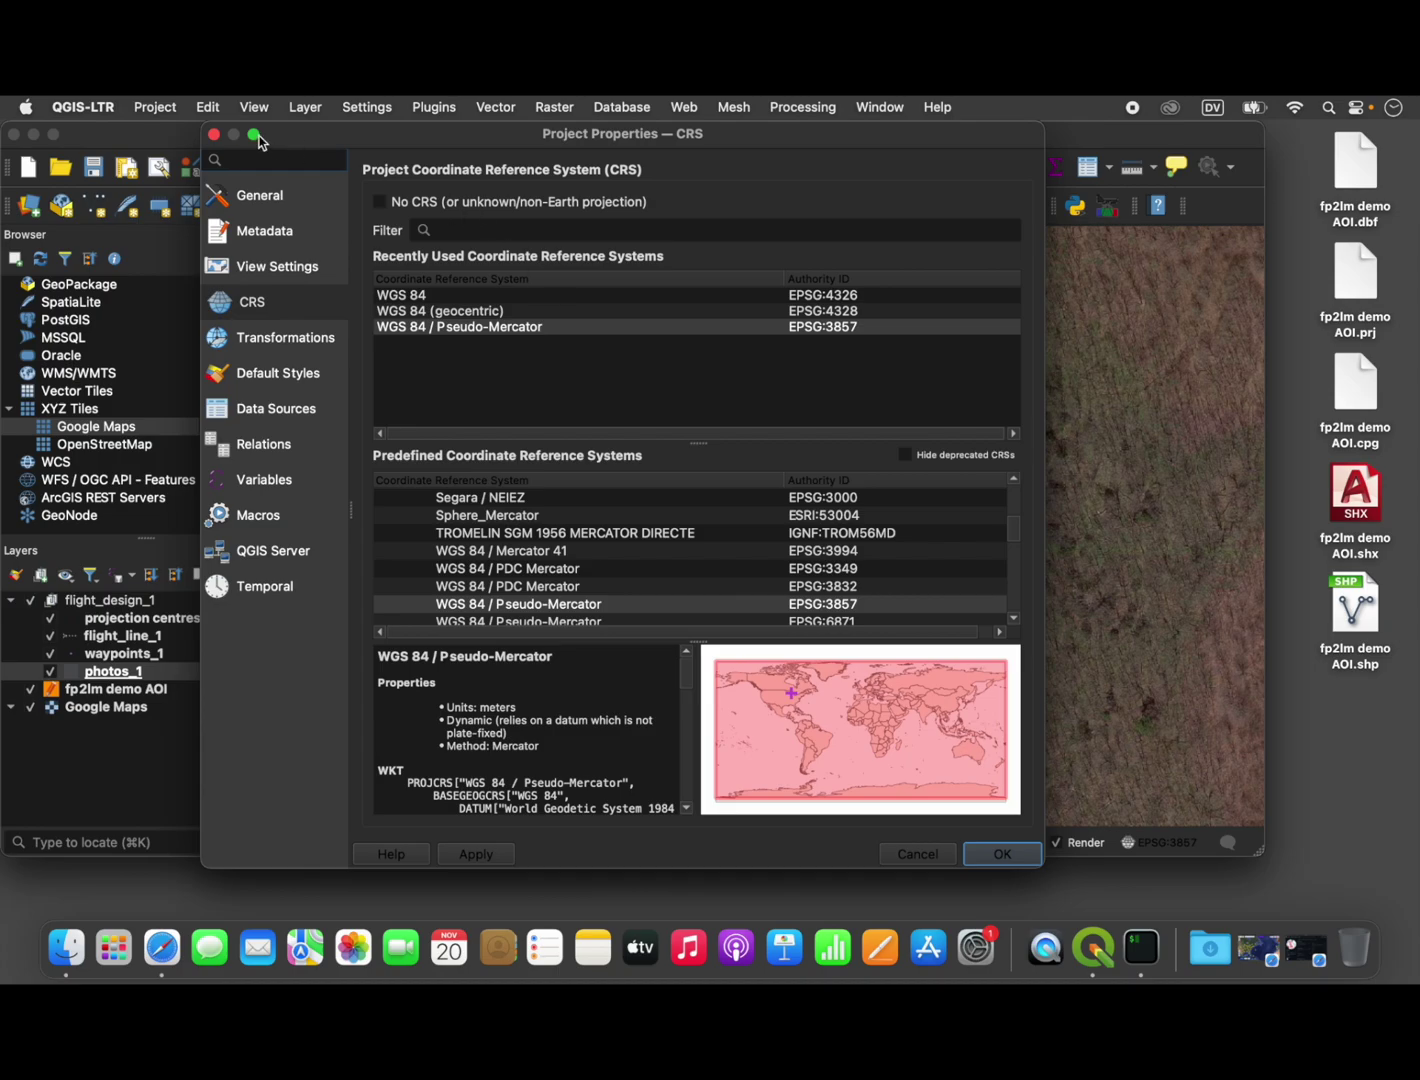
pyautogui.click(213, 137)
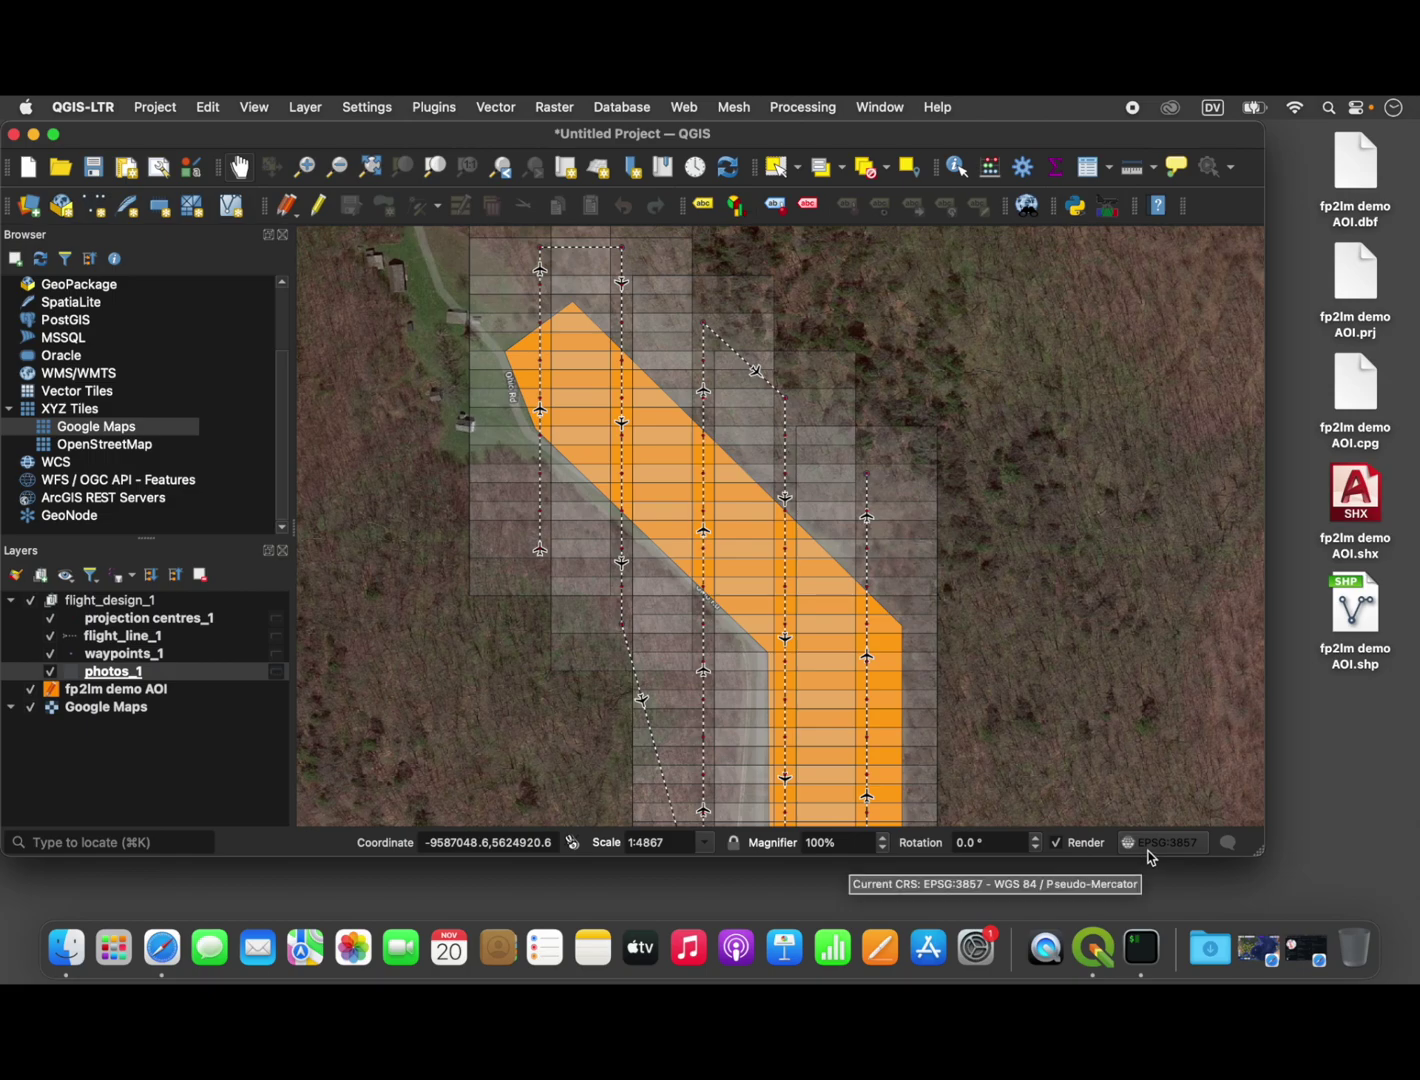
pyautogui.click(1184, 848)
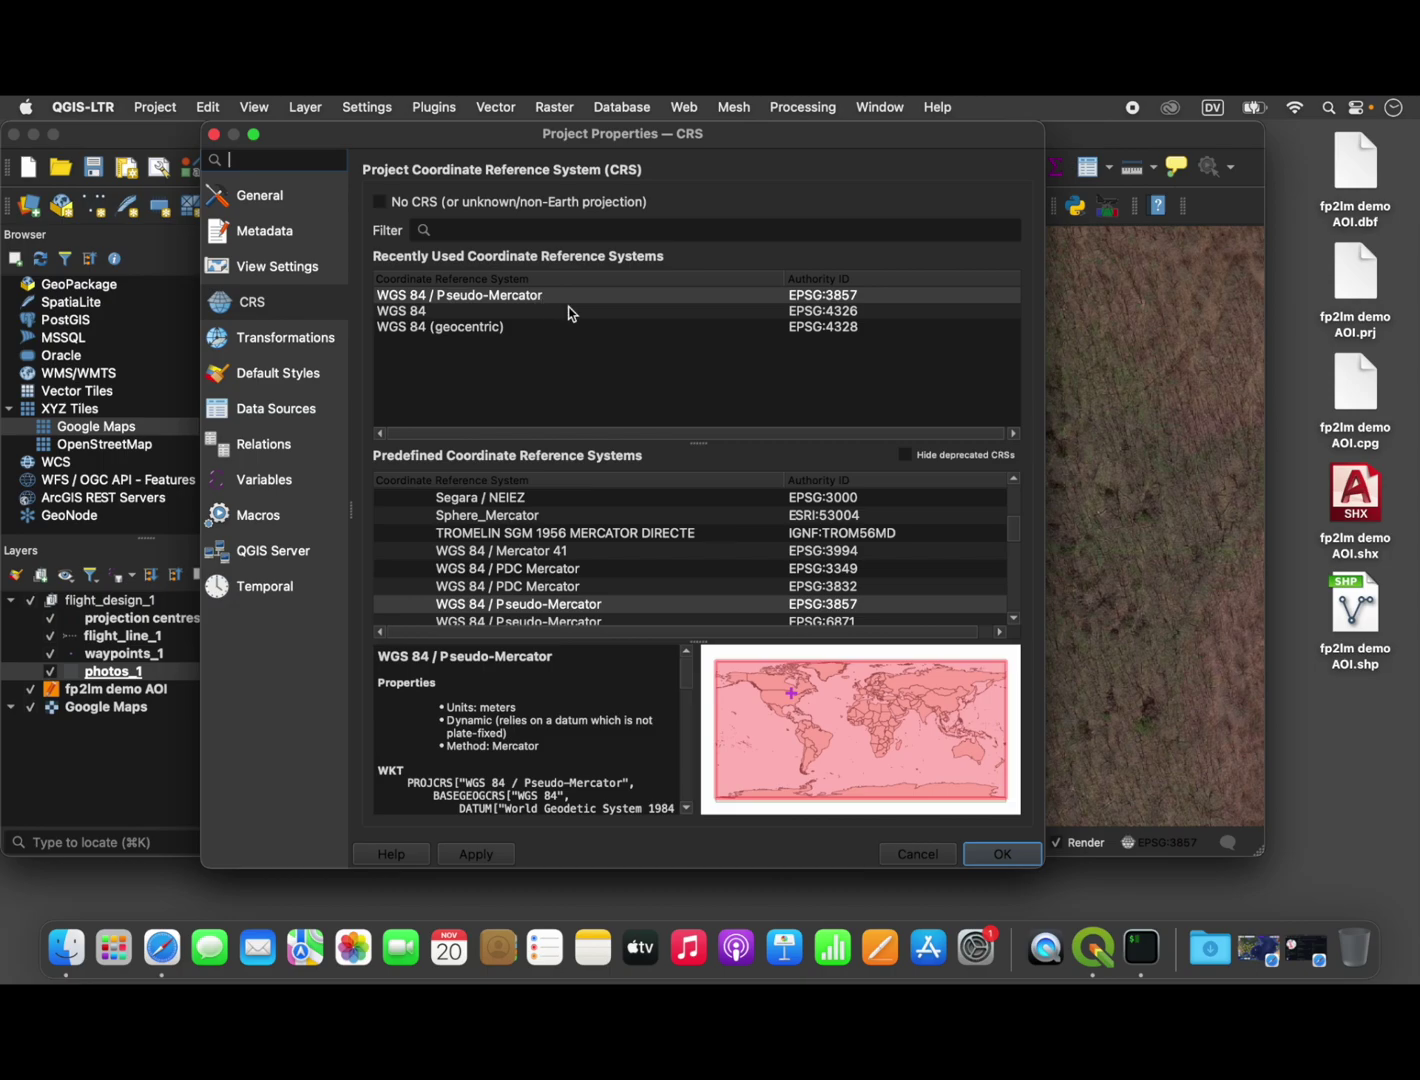
pyautogui.click(570, 311)
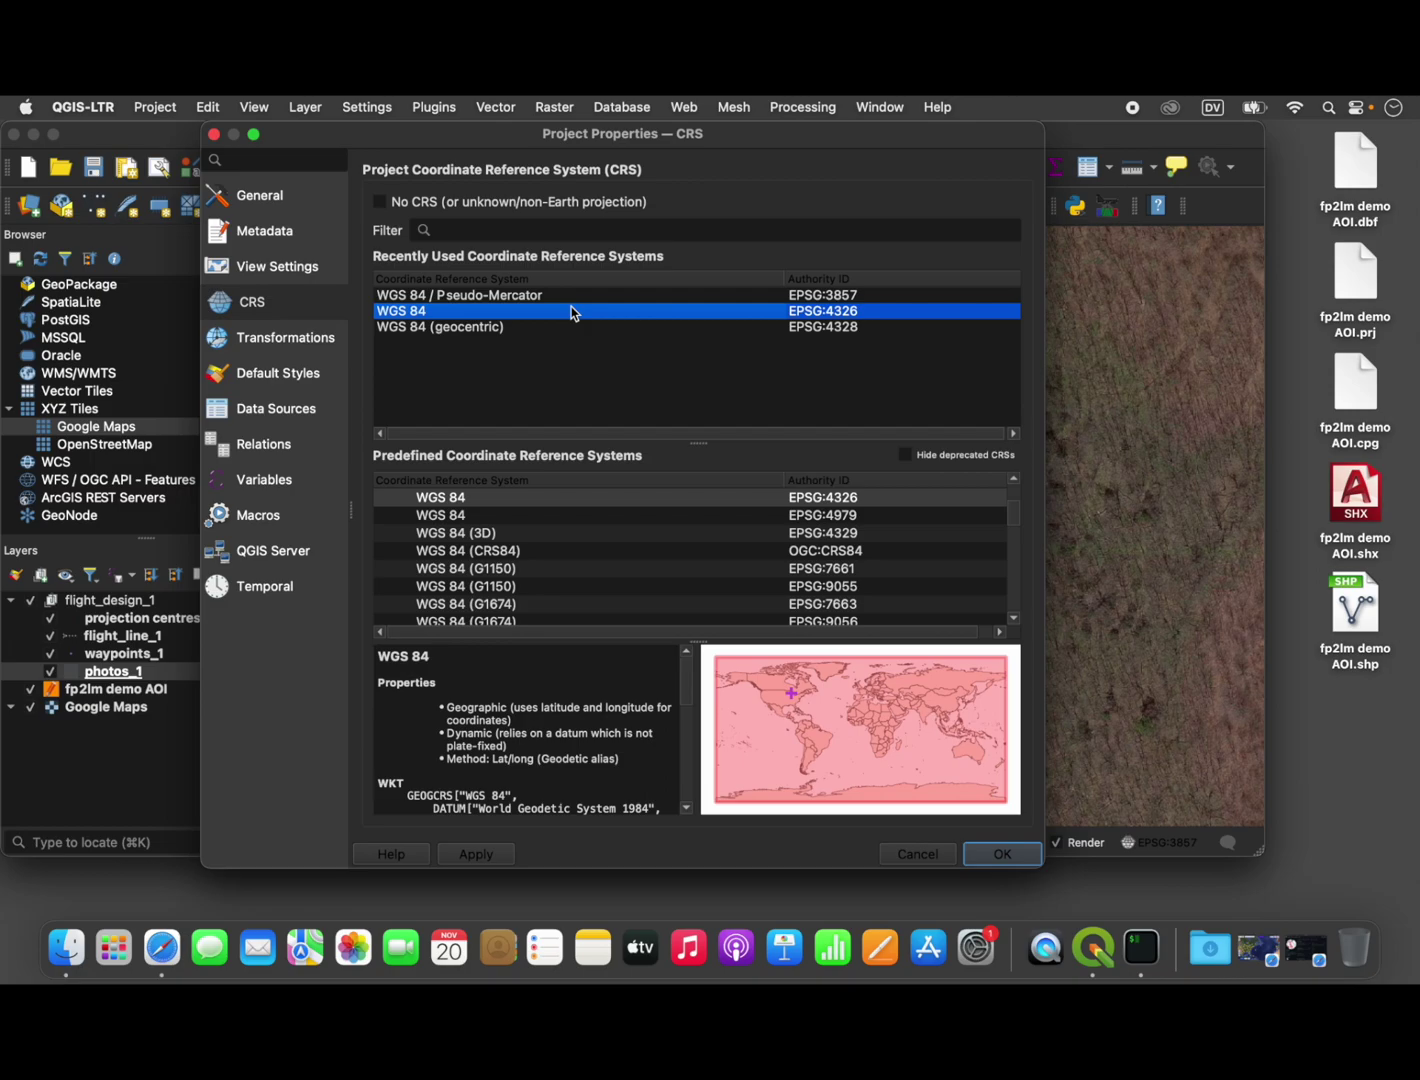
pyautogui.click(992, 856)
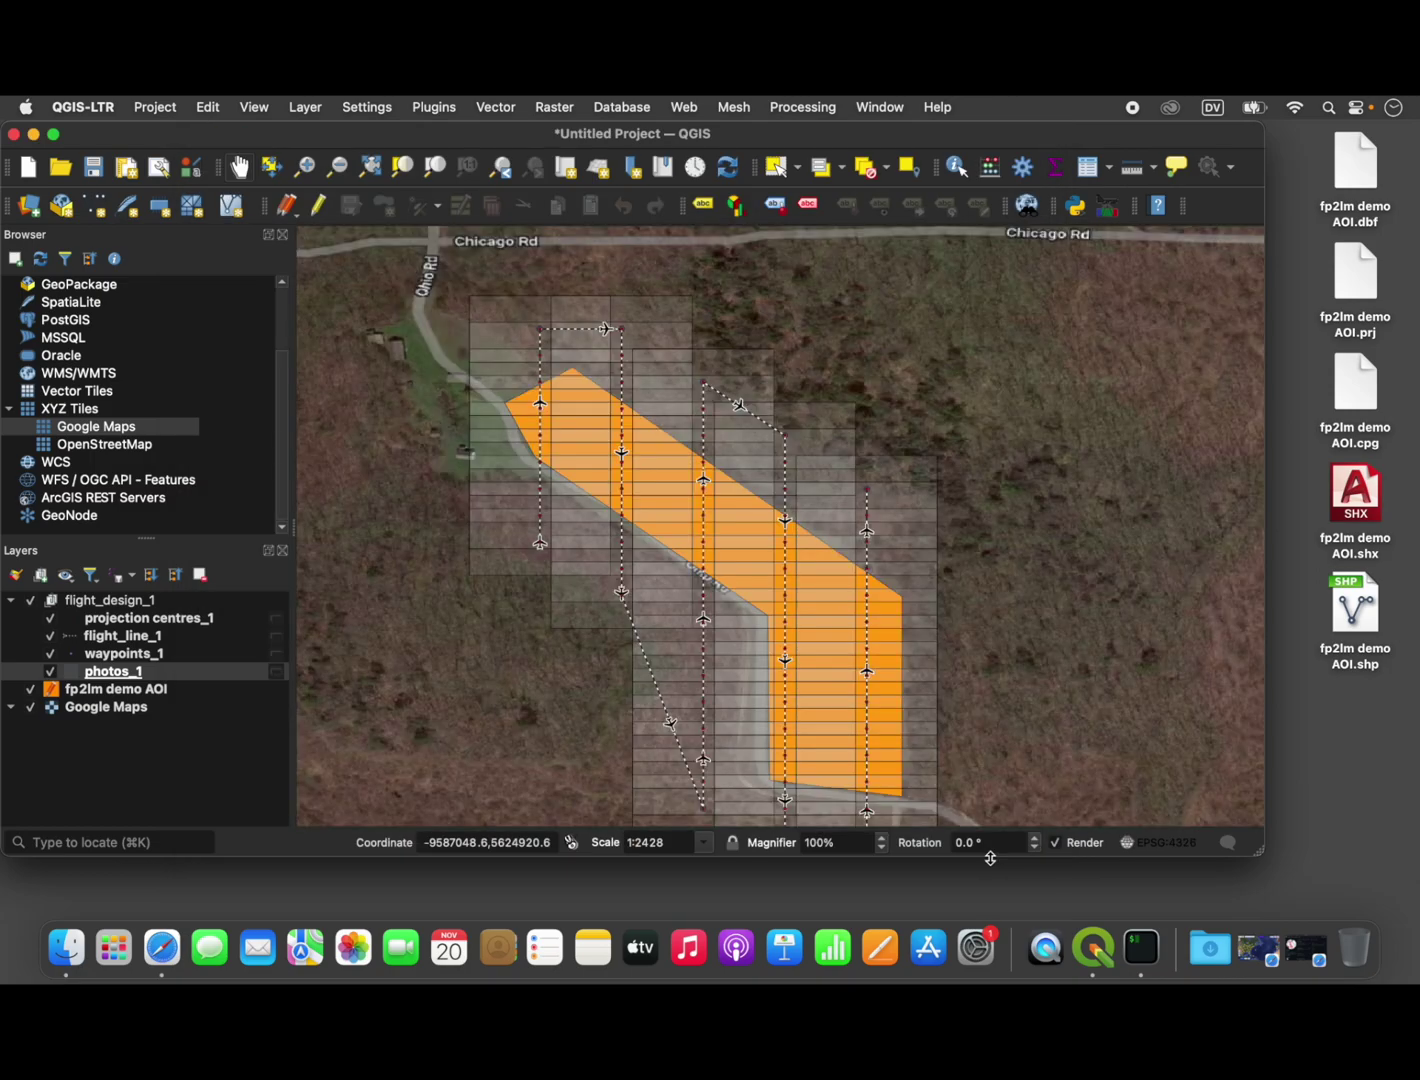
# - Select the waypoints_1 layer and go to Vector > Geometry Tools
pyautogui.moveTo(1038, 592); pyautogui.dragTo(1040, 555)
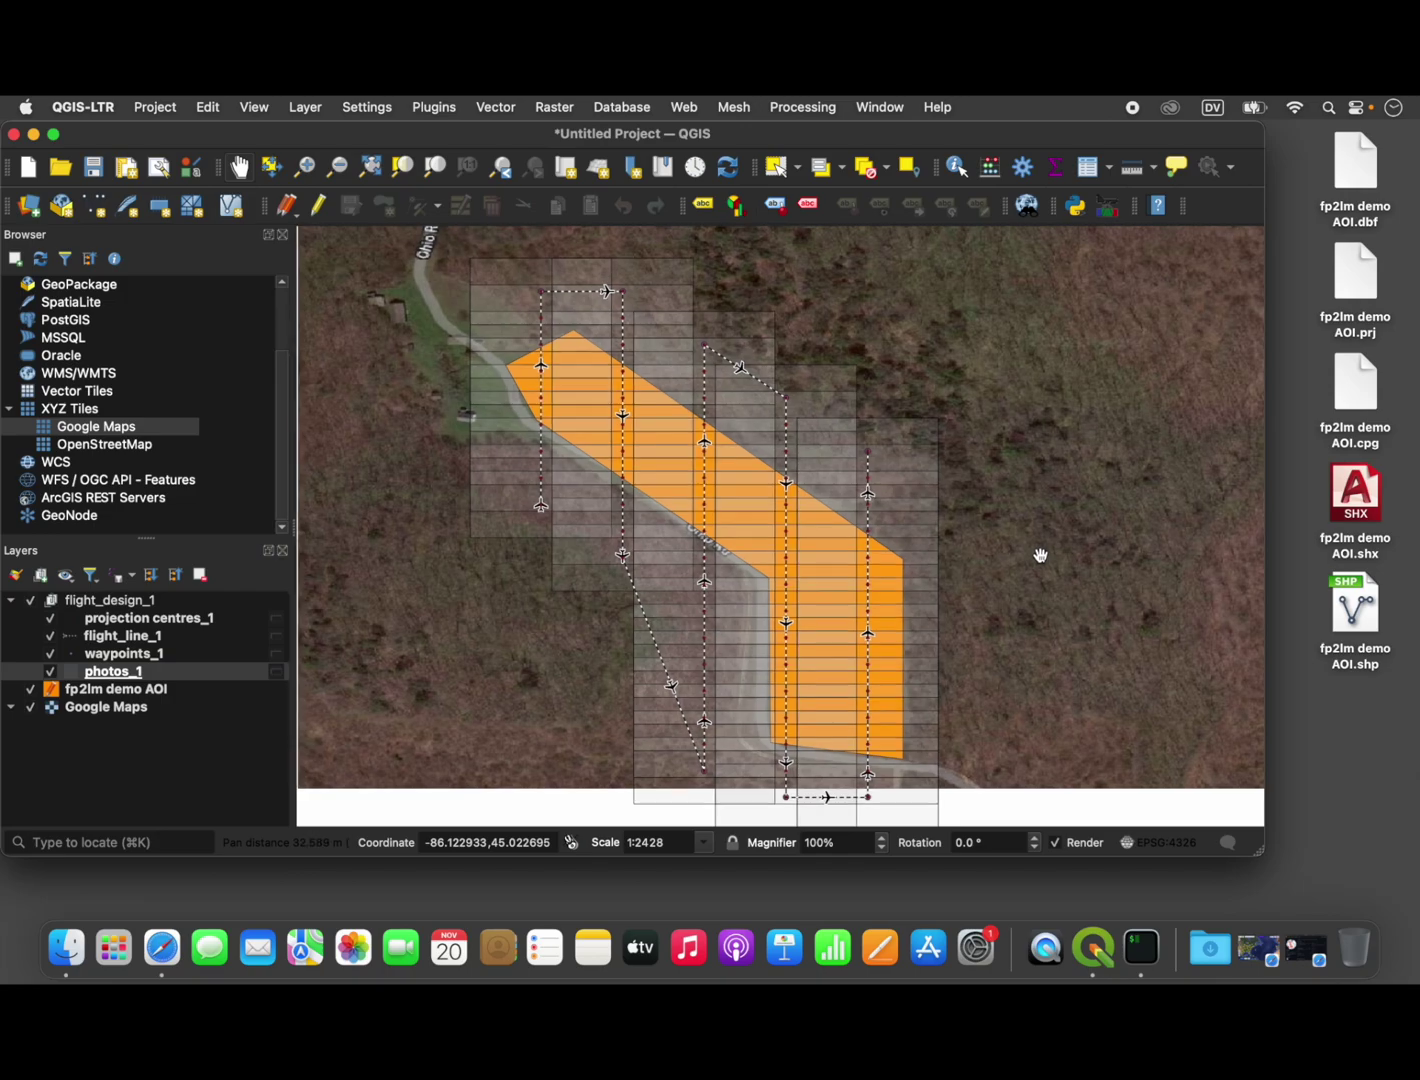
pyautogui.click(180, 652)
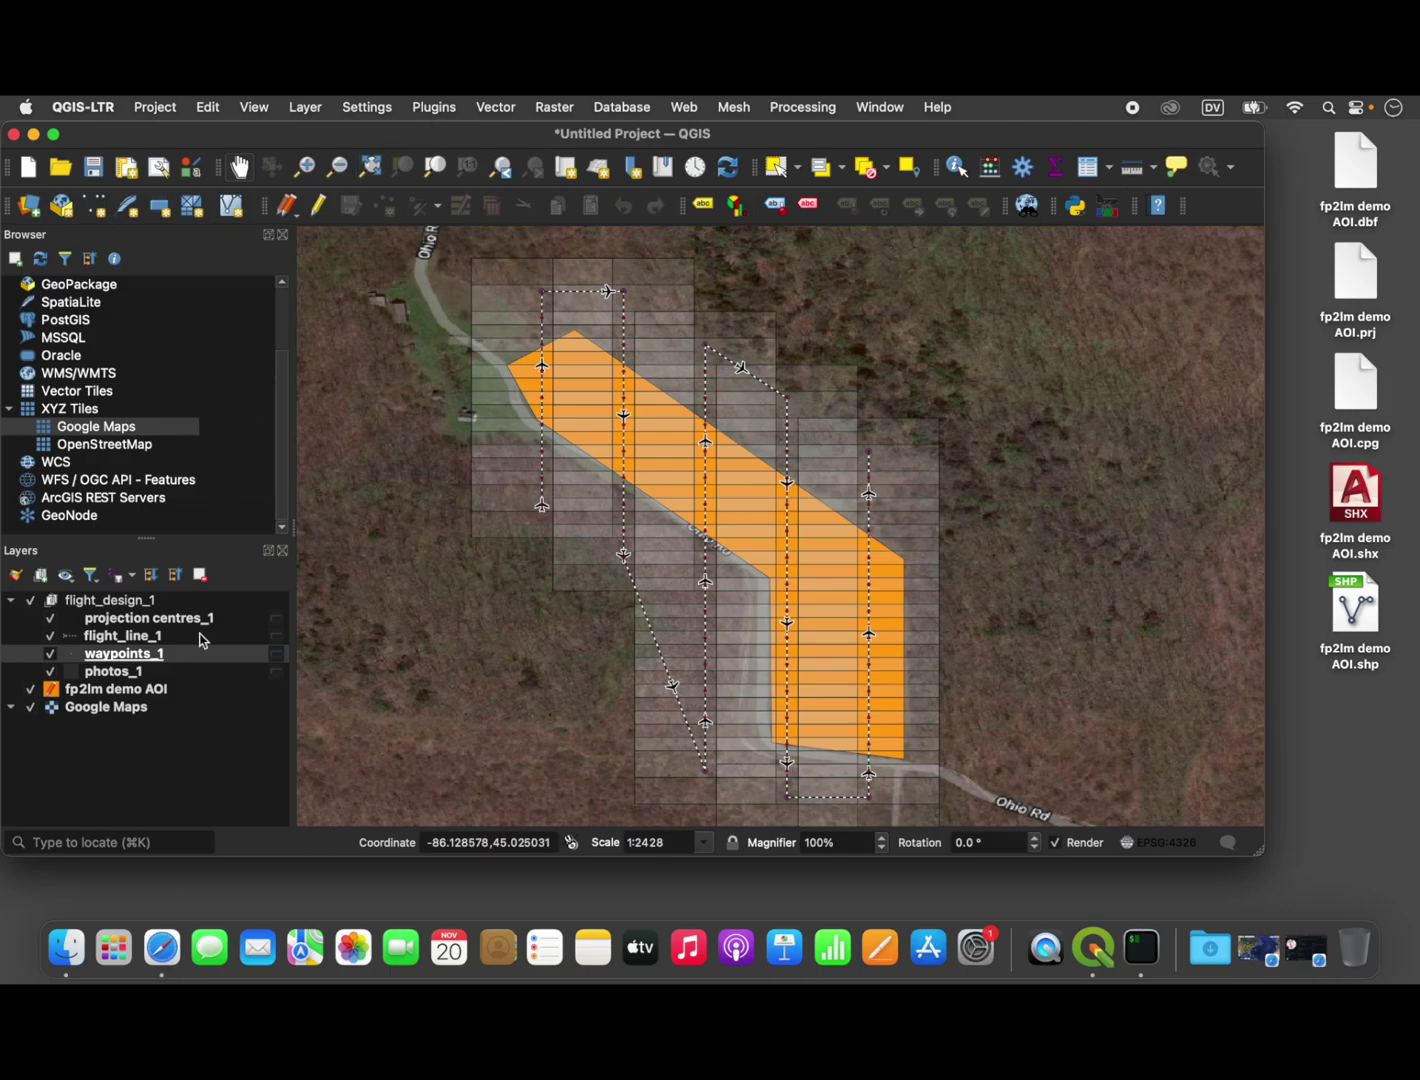
pyautogui.click(509, 105)
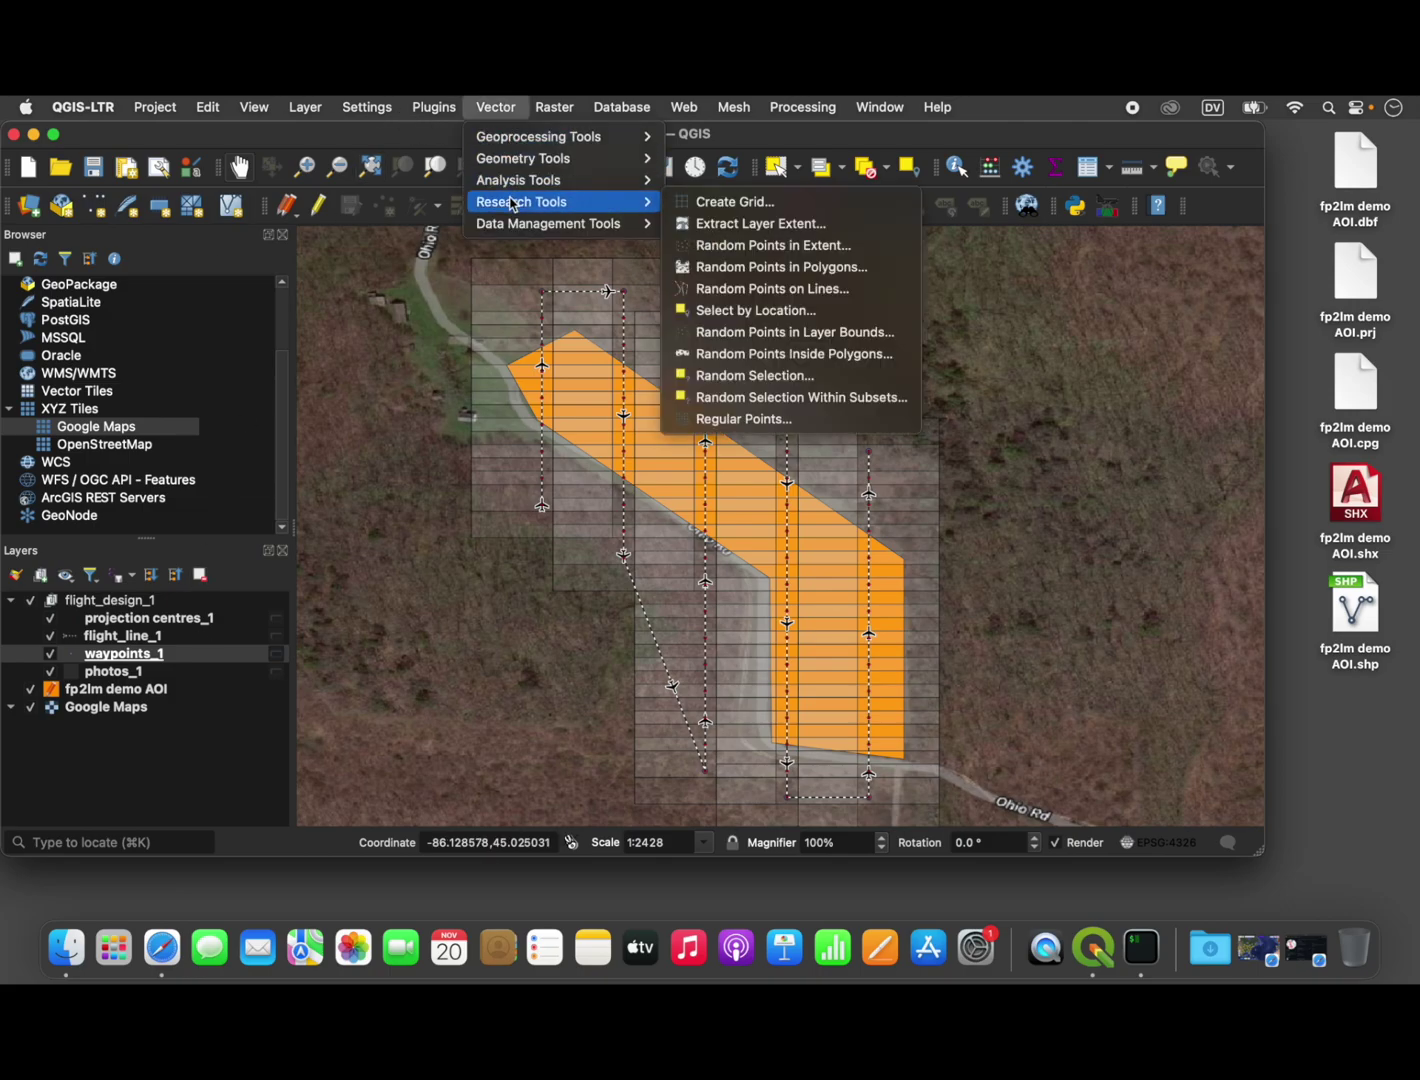
pyautogui.moveTo(513, 160)
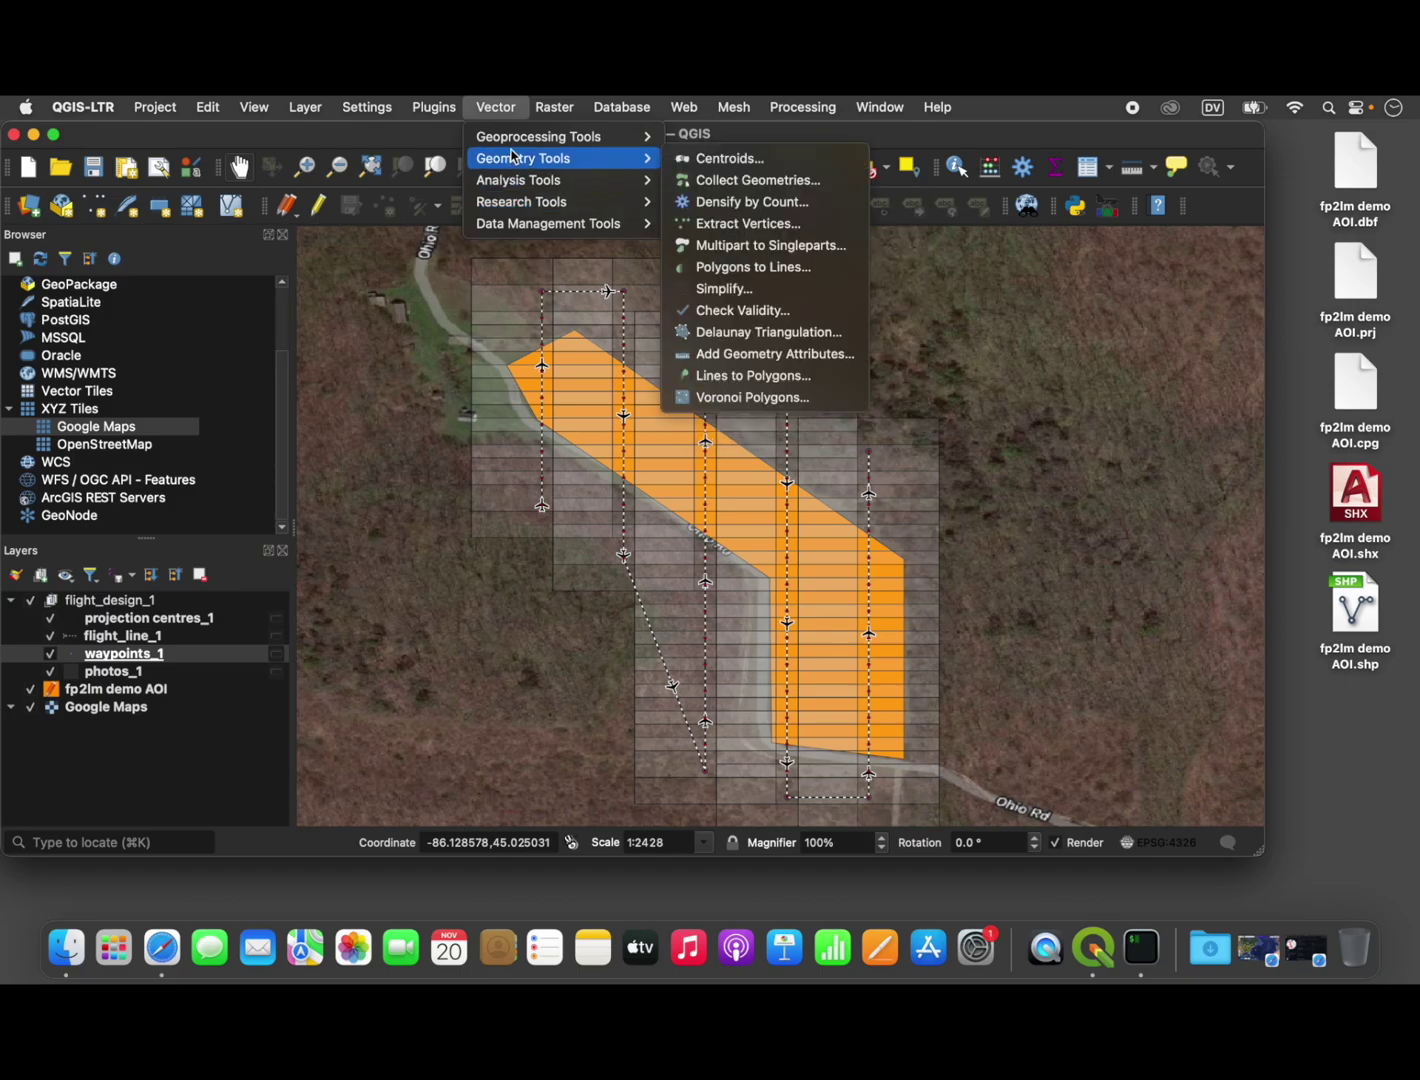
# - Run Add Geometry Attributes on waypoints_1, calculating with the Project CRS
pyautogui.click(790, 361)
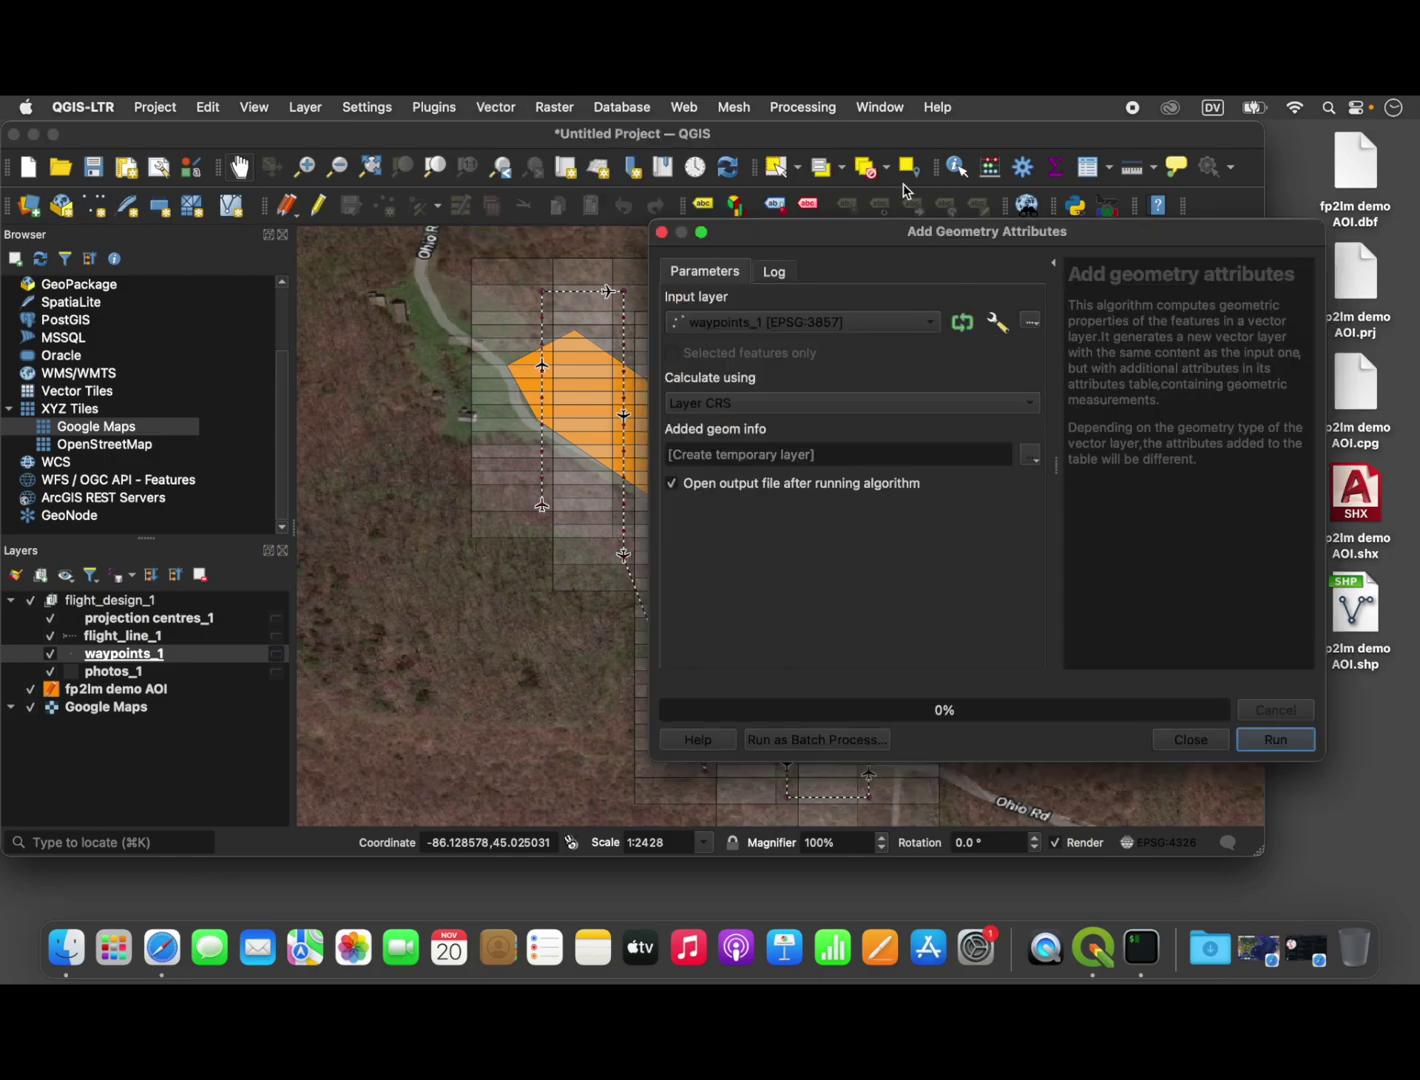
pyautogui.moveTo(894, 234); pyautogui.dragTo(846, 241)
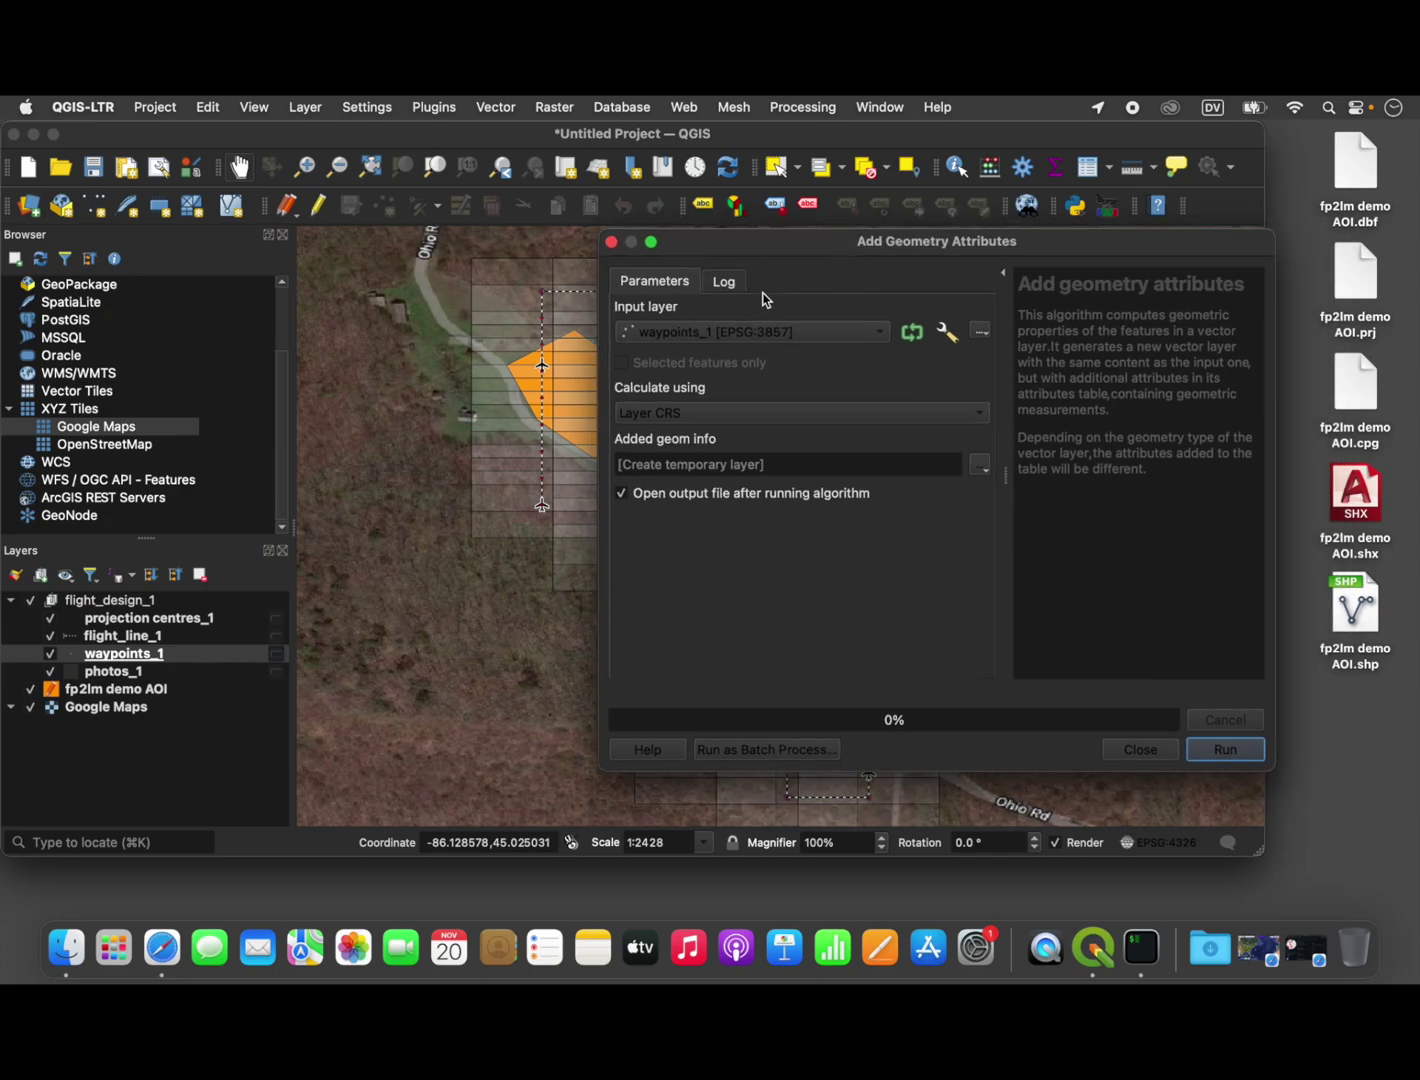
pyautogui.click(781, 333)
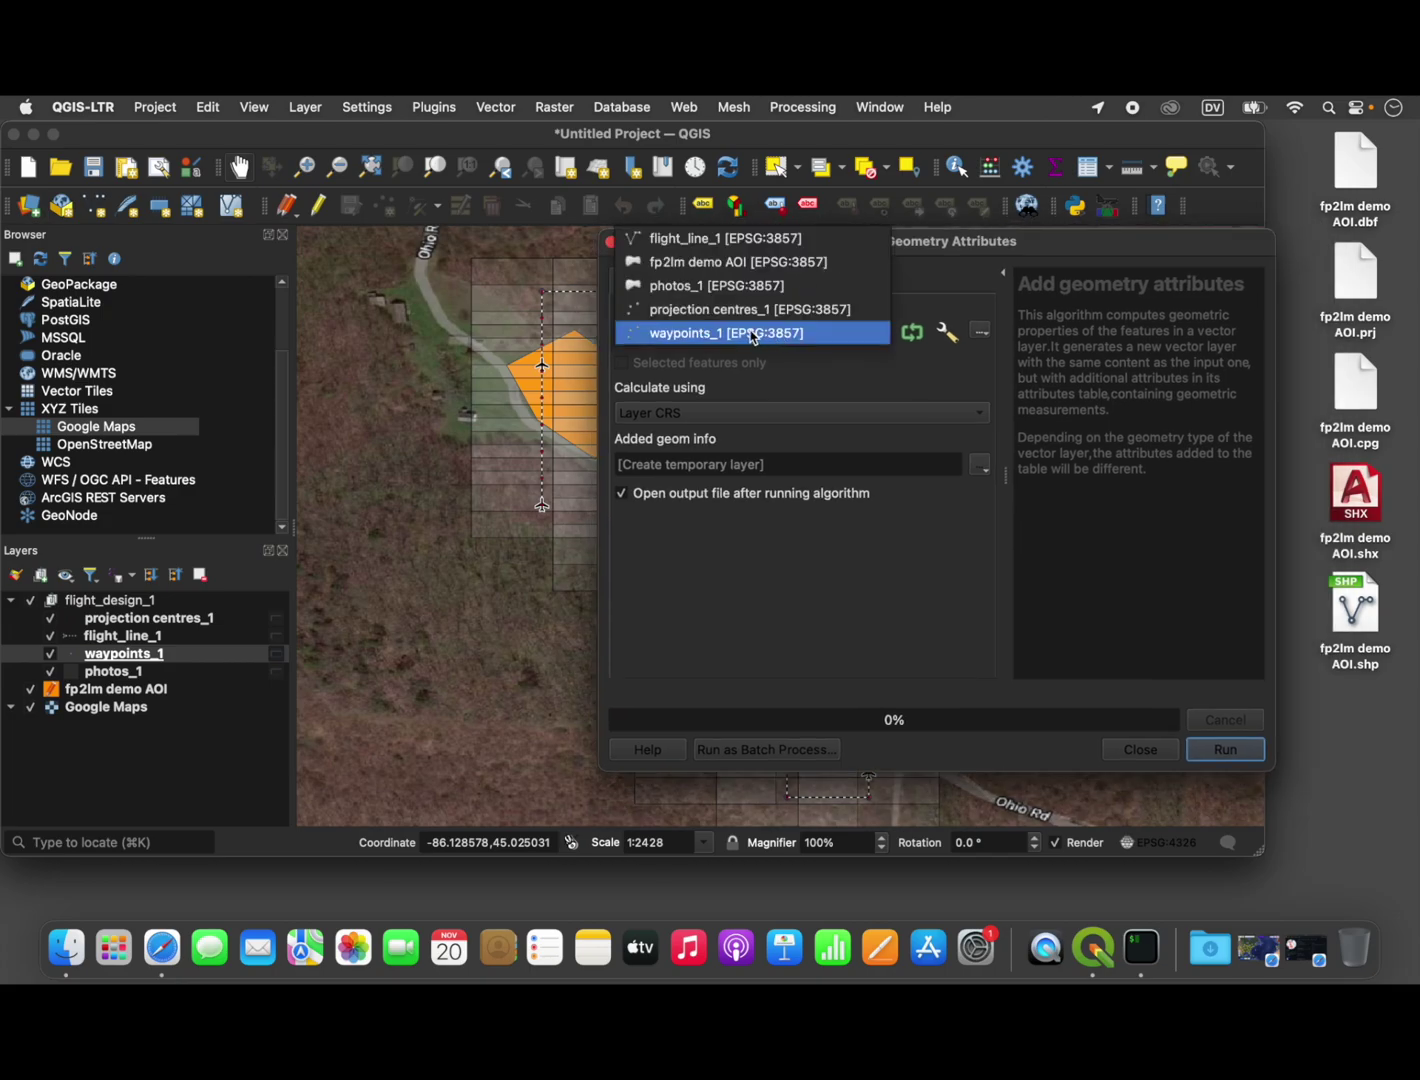
pyautogui.click(753, 334)
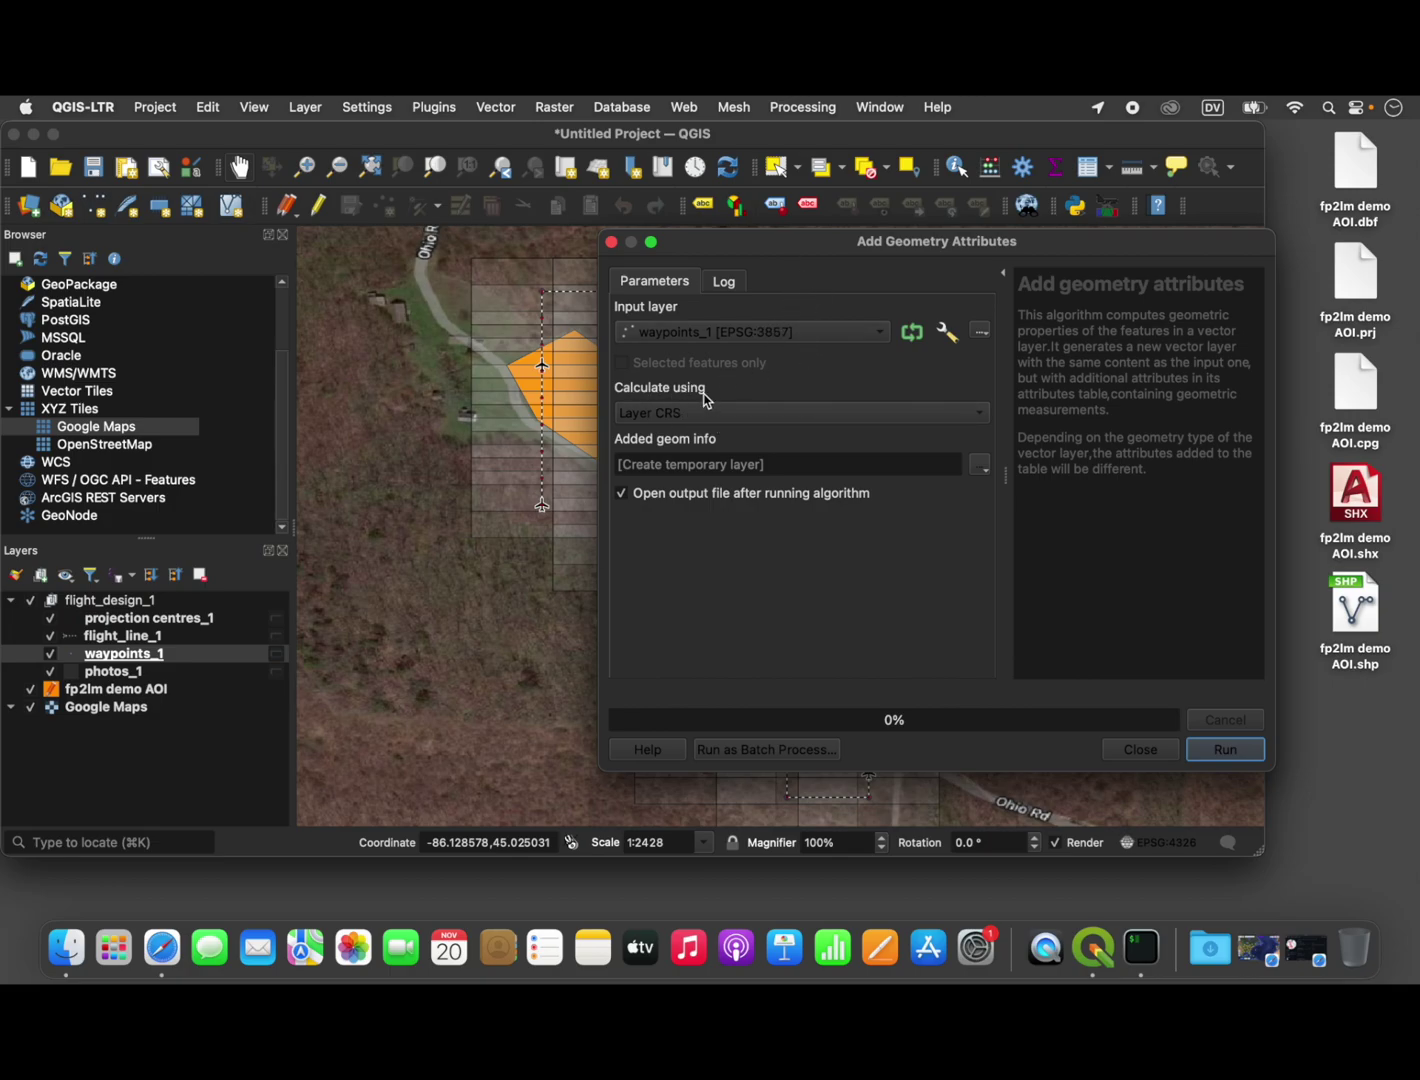
pyautogui.click(797, 408)
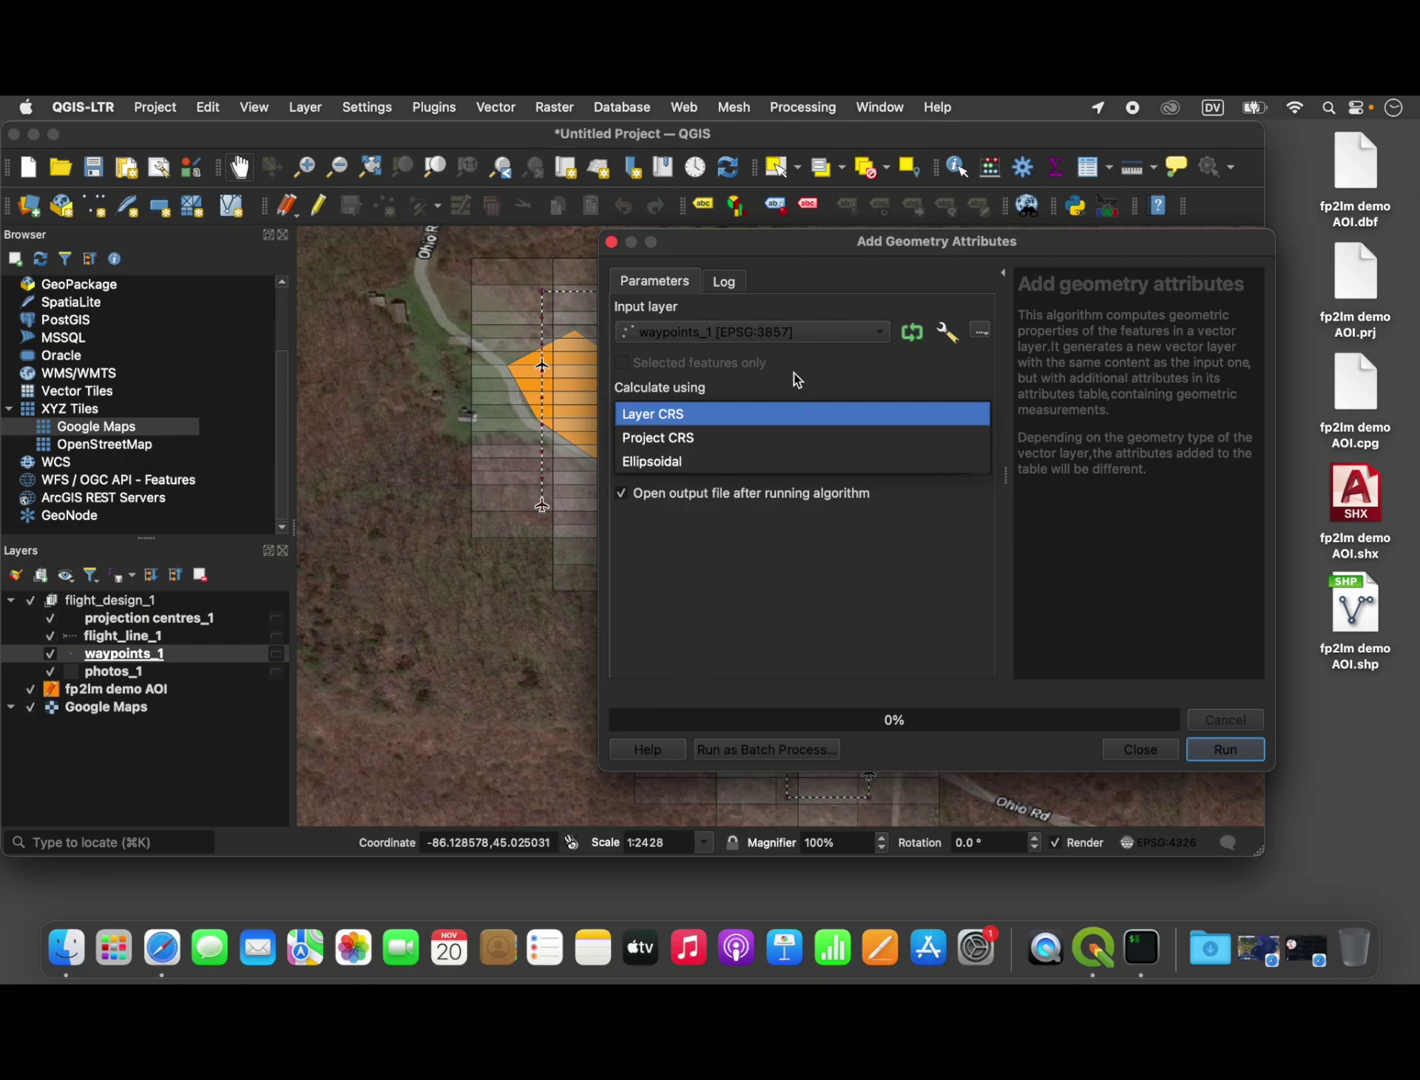
pyautogui.click(786, 438)
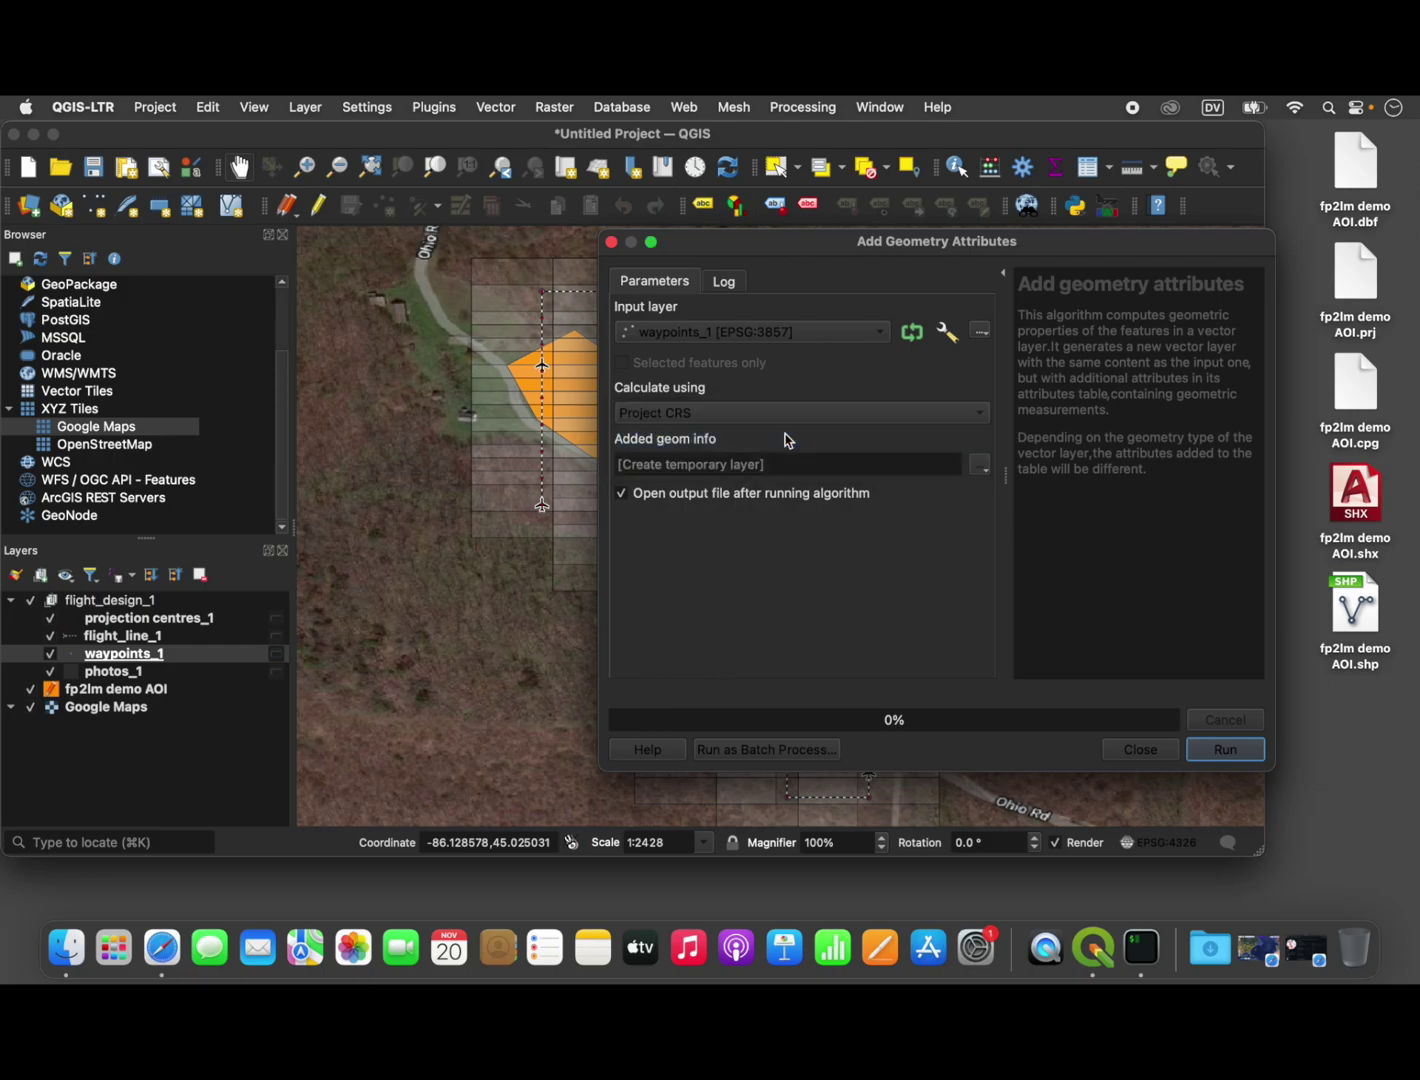
pyautogui.click(1228, 750)
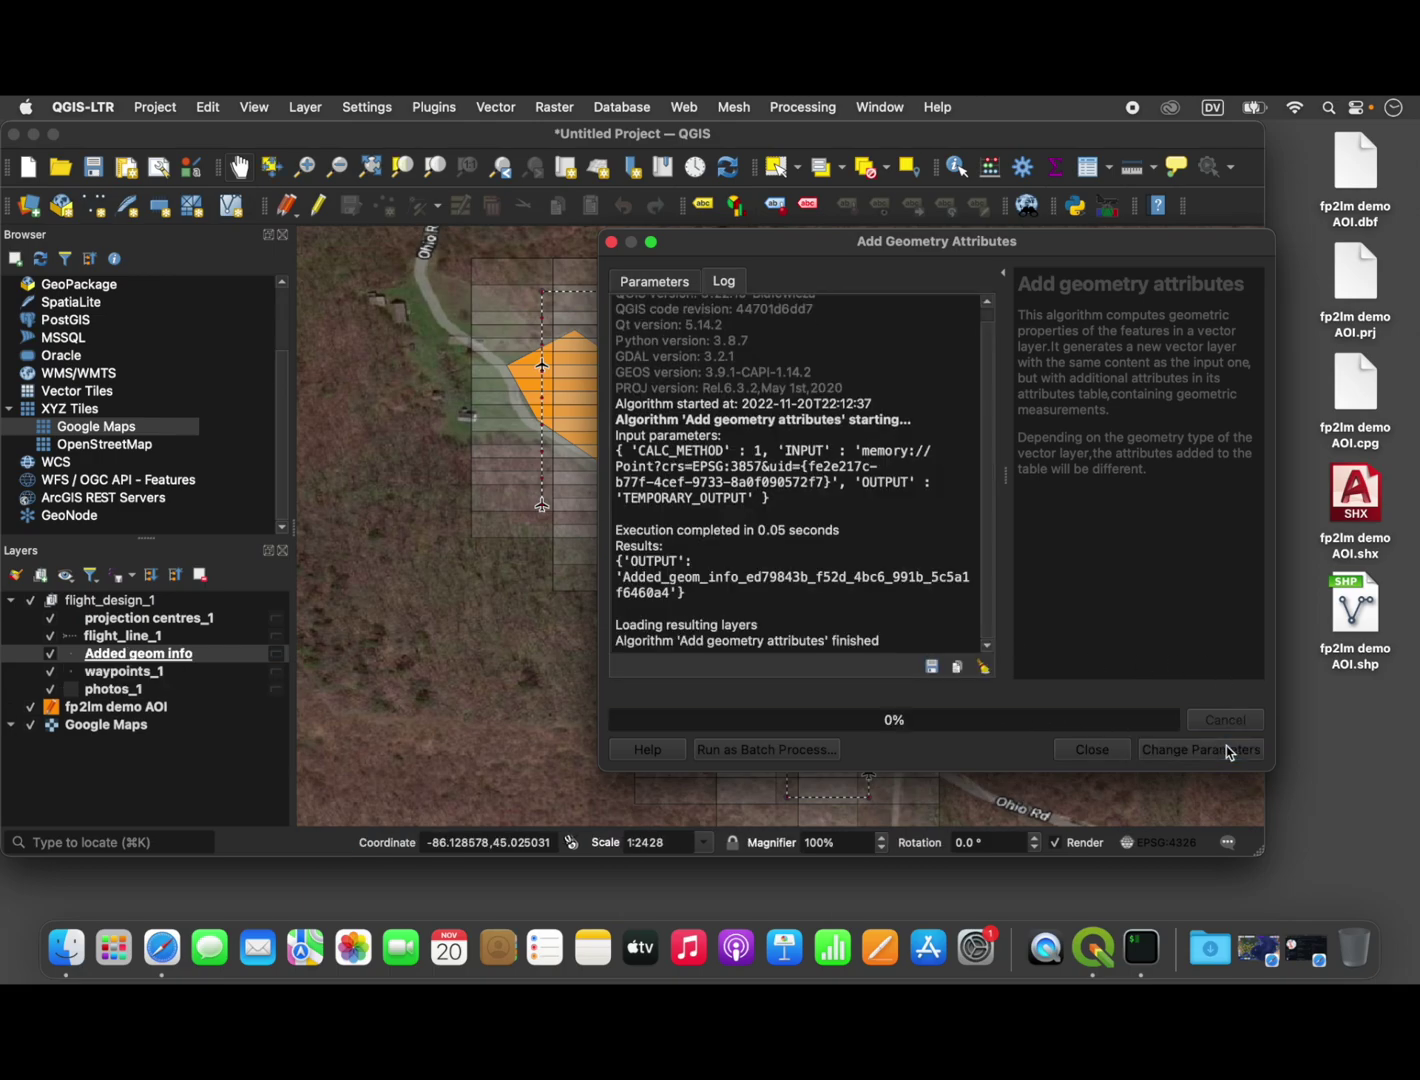
pyautogui.click(612, 243)
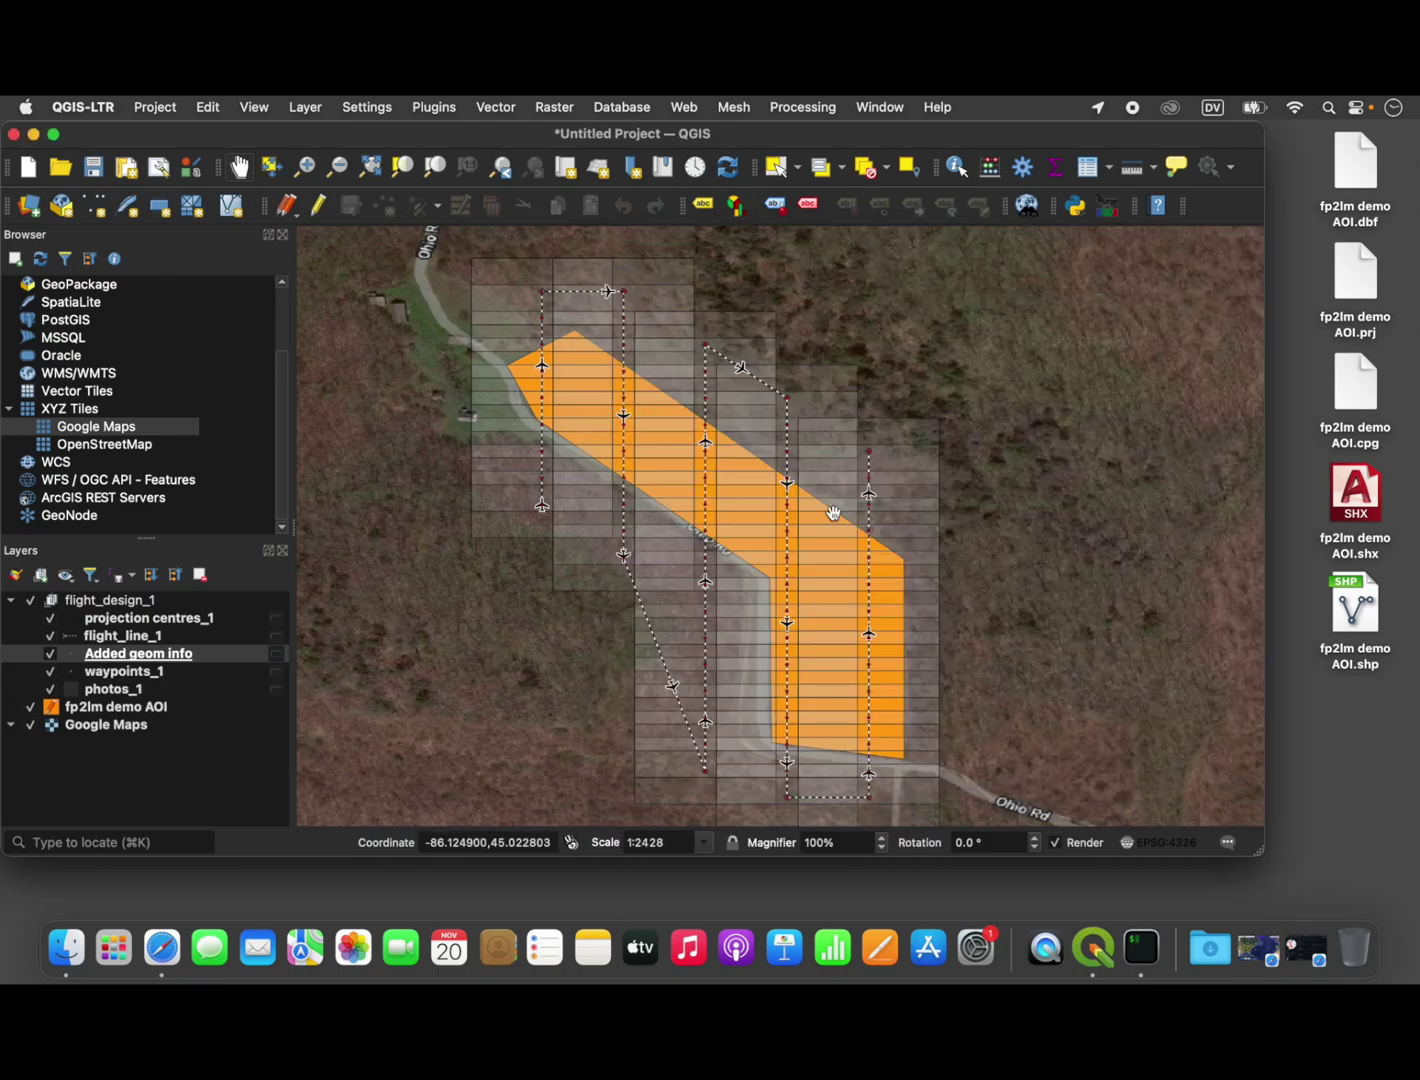
pyautogui.click(220, 655)
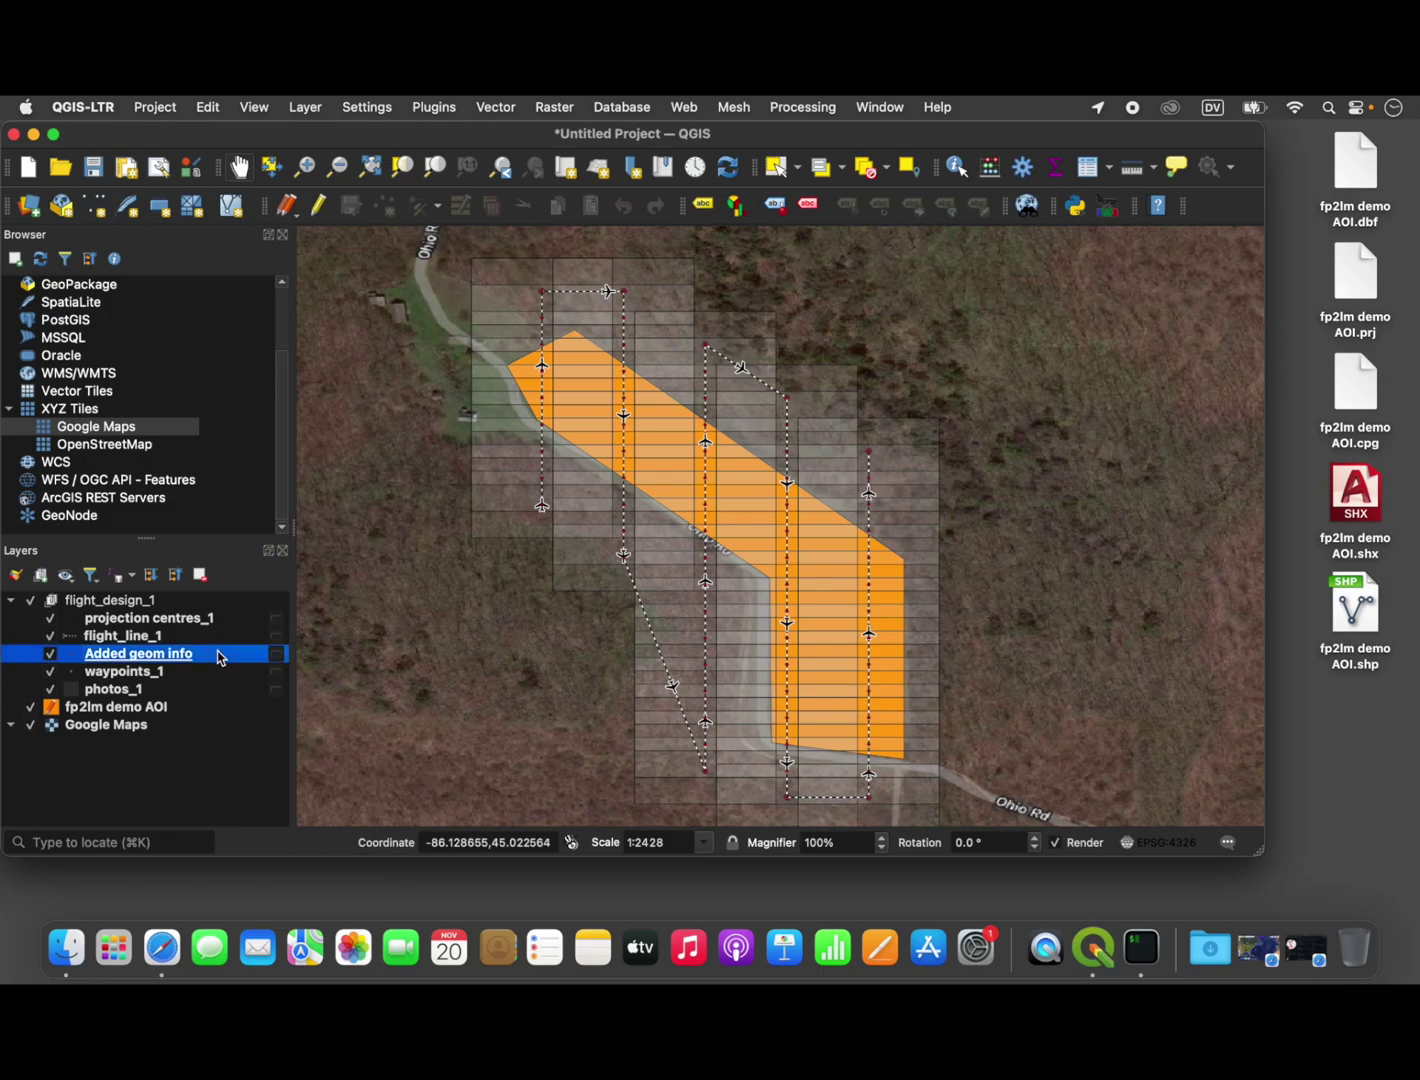
pyautogui.rightClick(220, 655)
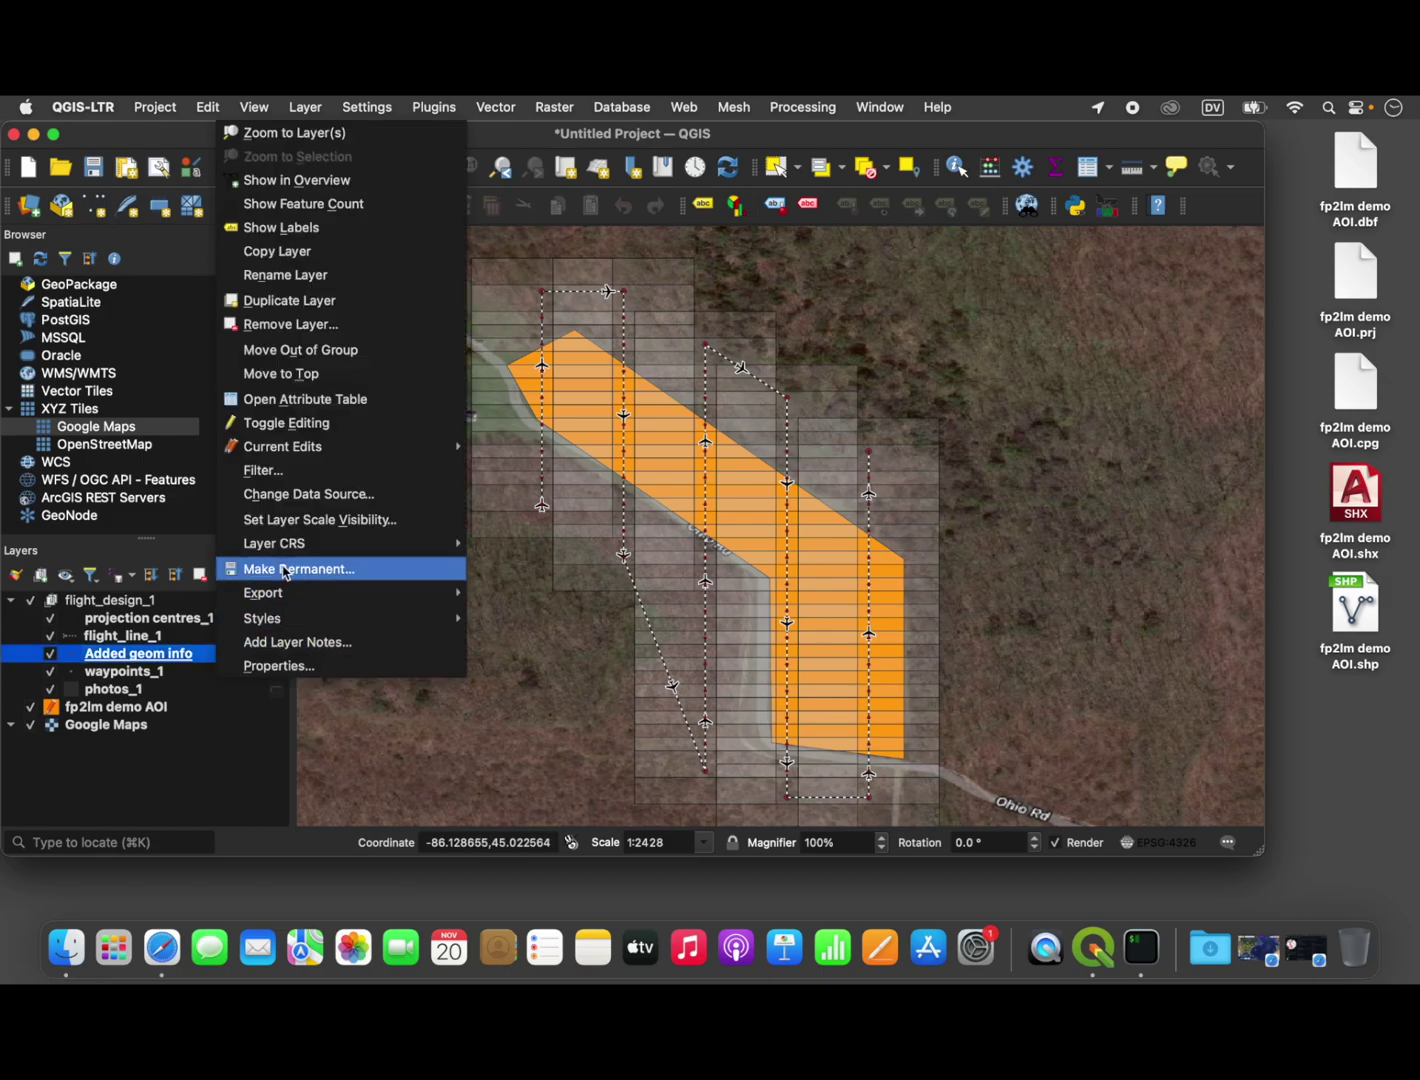
pyautogui.click(296, 400)
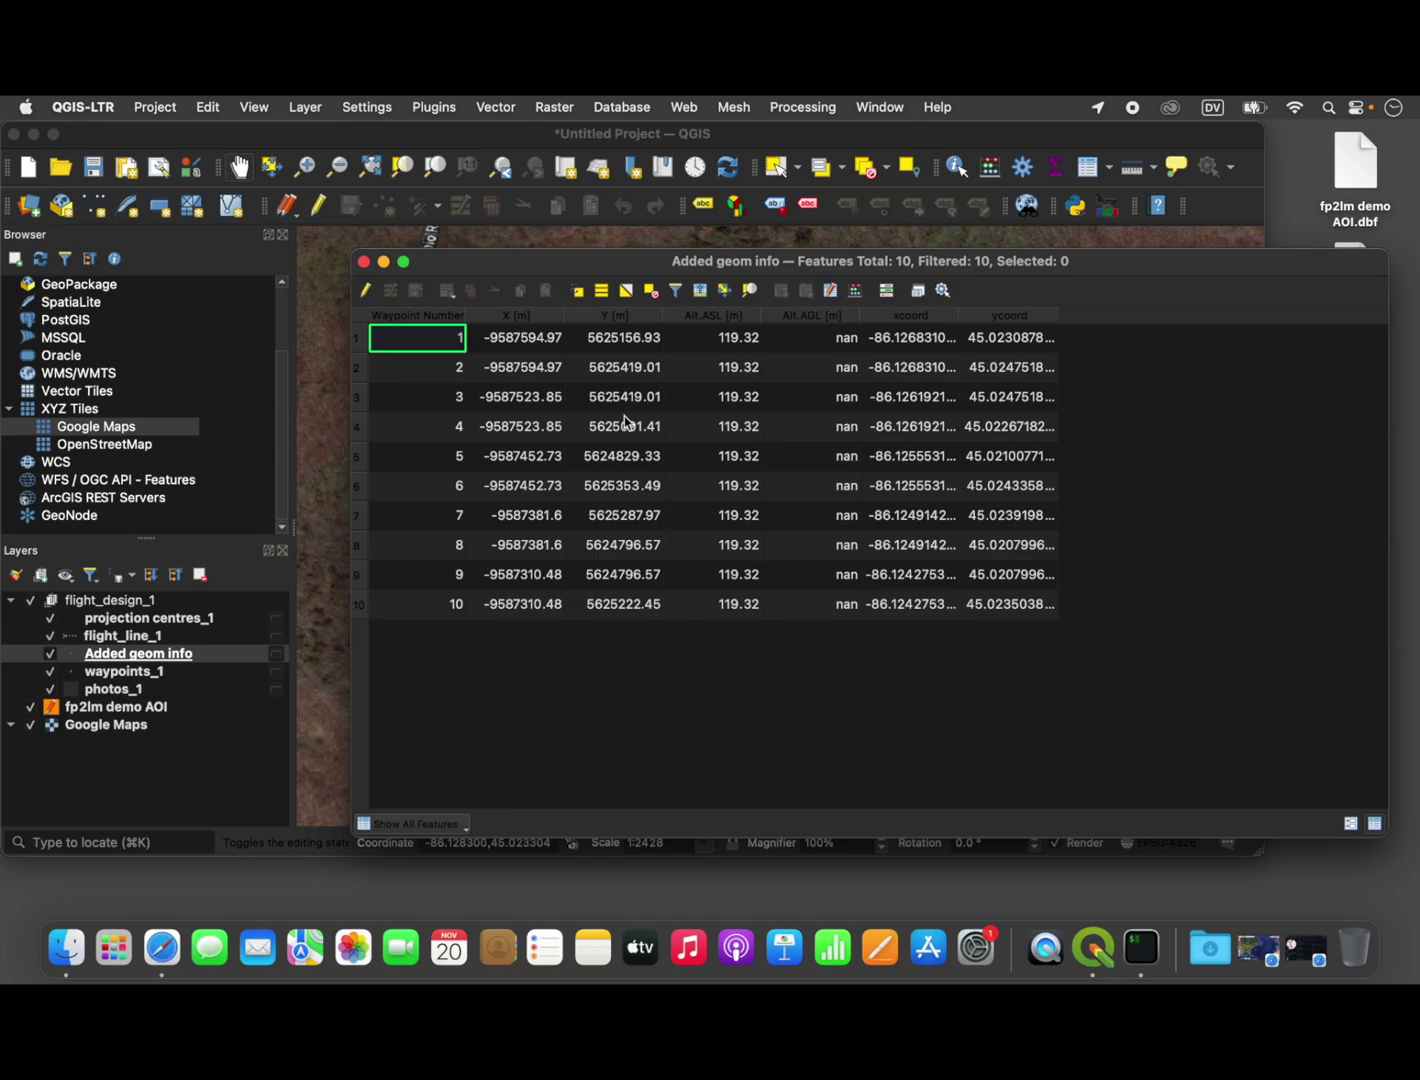
pyautogui.moveTo(532, 260); pyautogui.dragTo(433, 255)
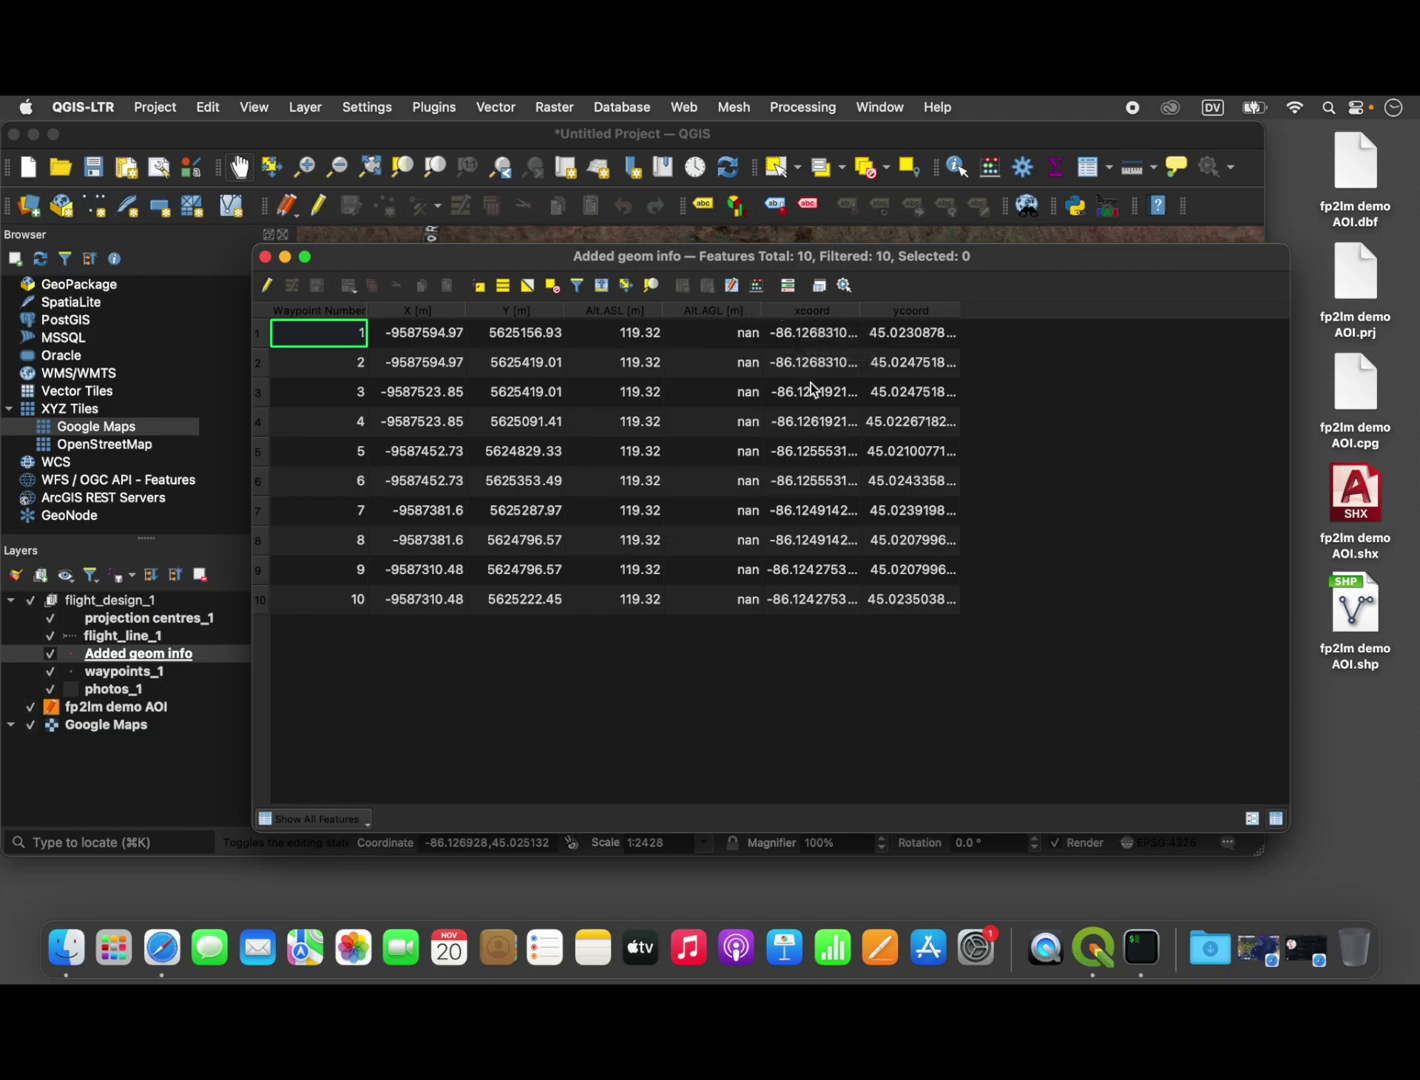
pyautogui.click(920, 311)
pyautogui.click(786, 310)
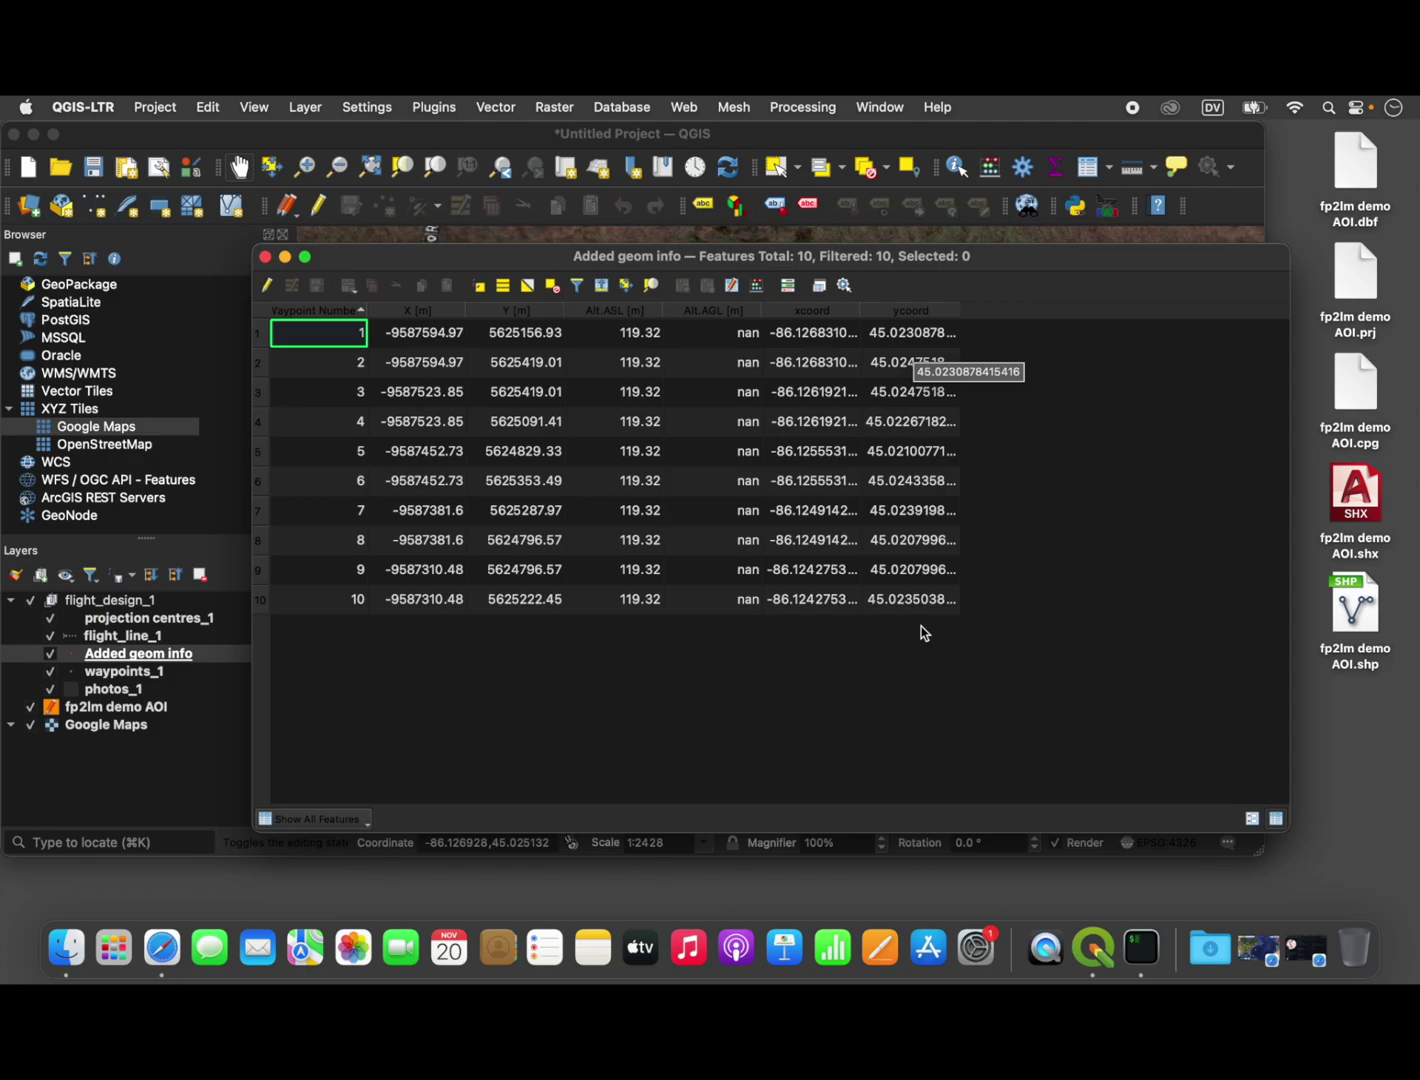
pyautogui.click(266, 259)
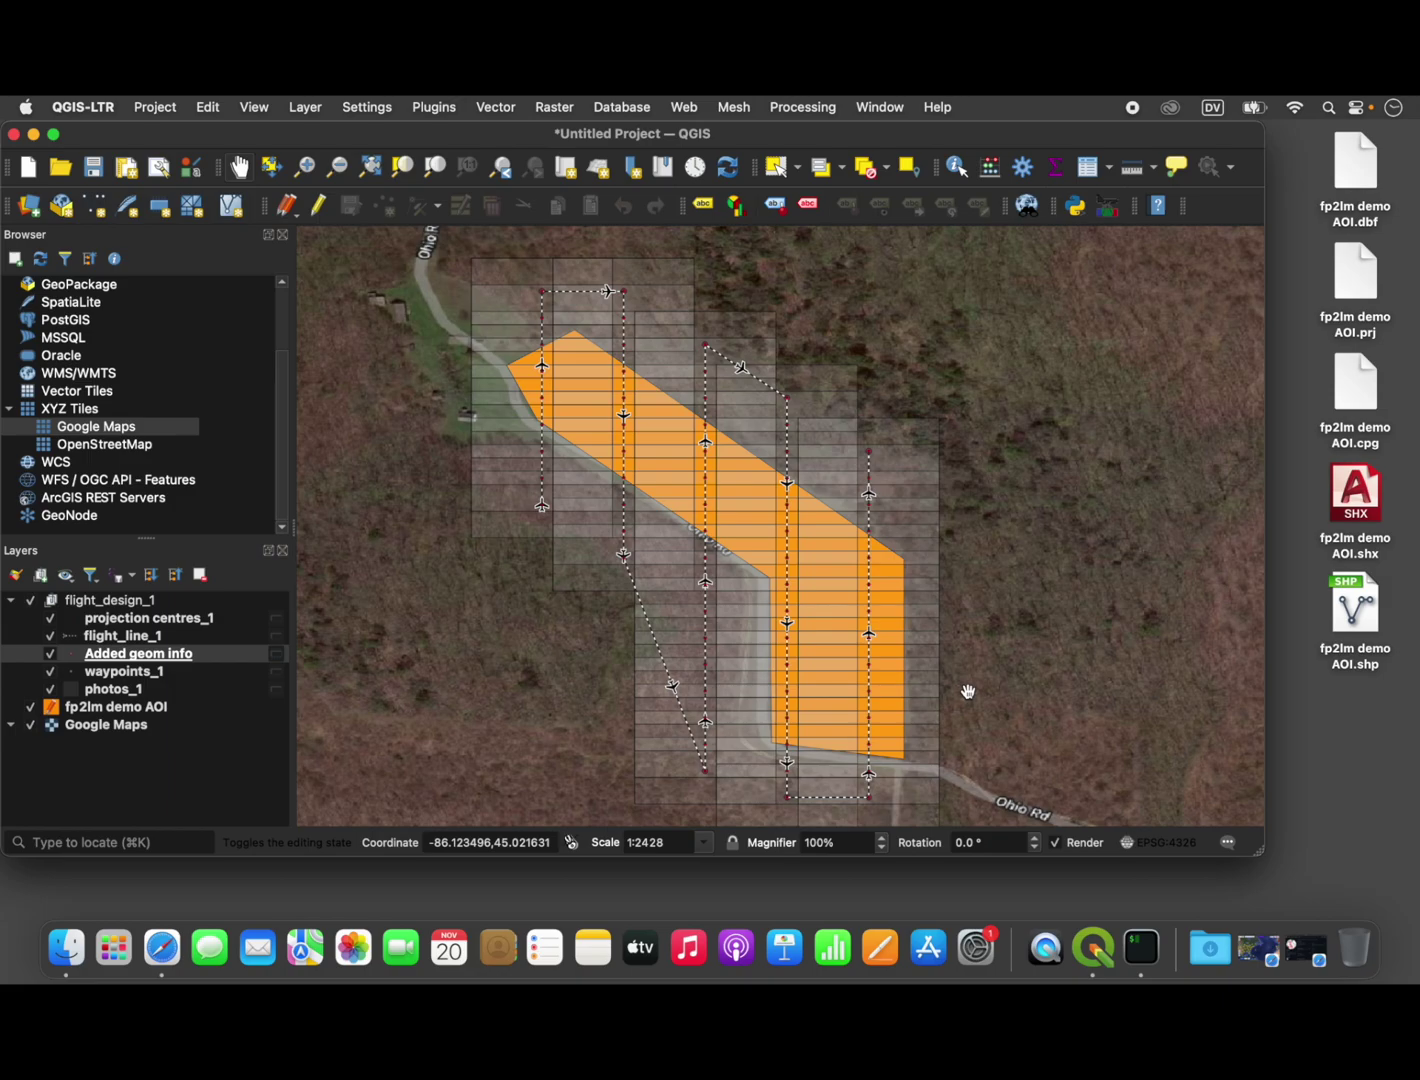
pyautogui.moveTo(969, 690); pyautogui.dragTo(980, 692)
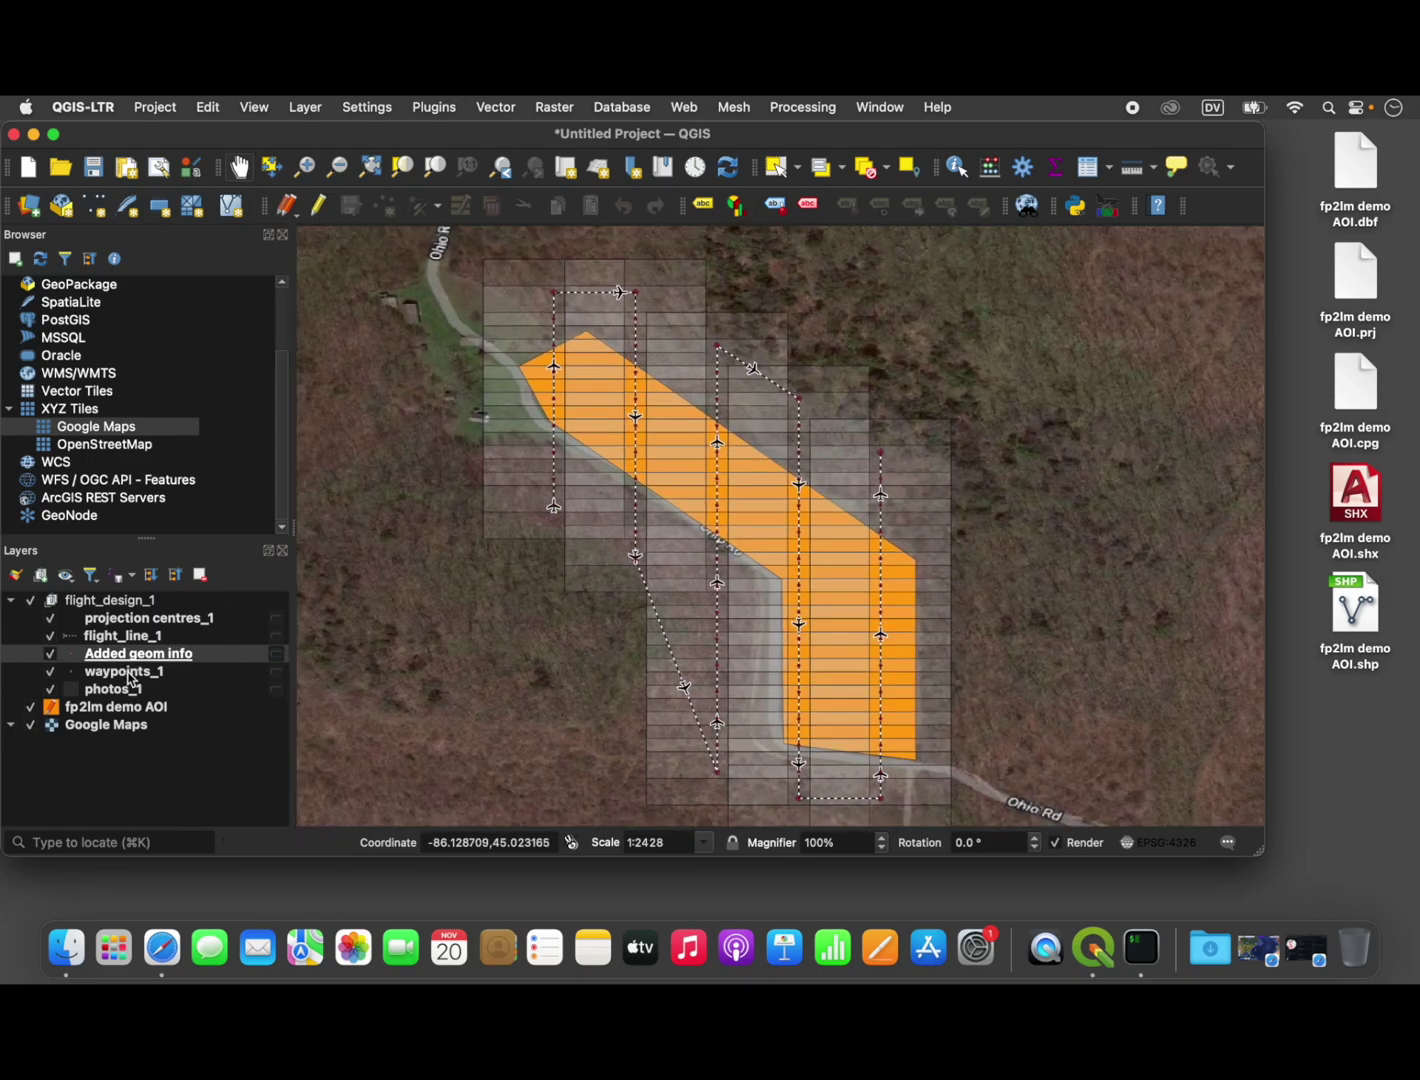
# - Start Export > Save Features As for Added geom info with CSV format
pyautogui.click(197, 657)
pyautogui.rightClick(197, 657)
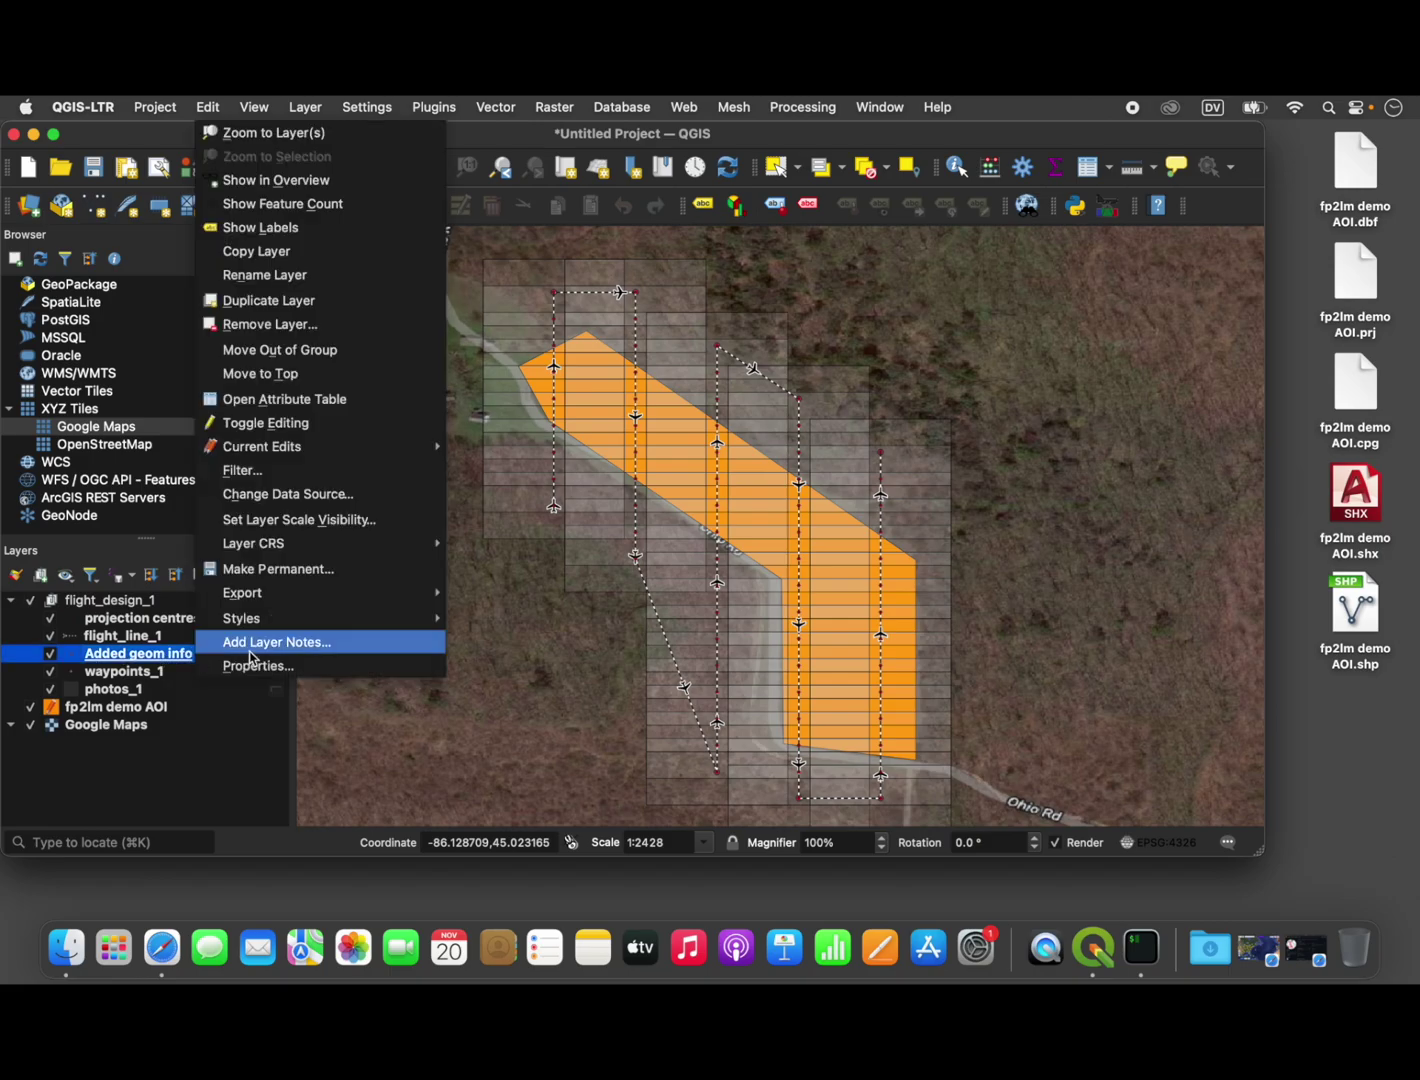
pyautogui.moveTo(272, 592)
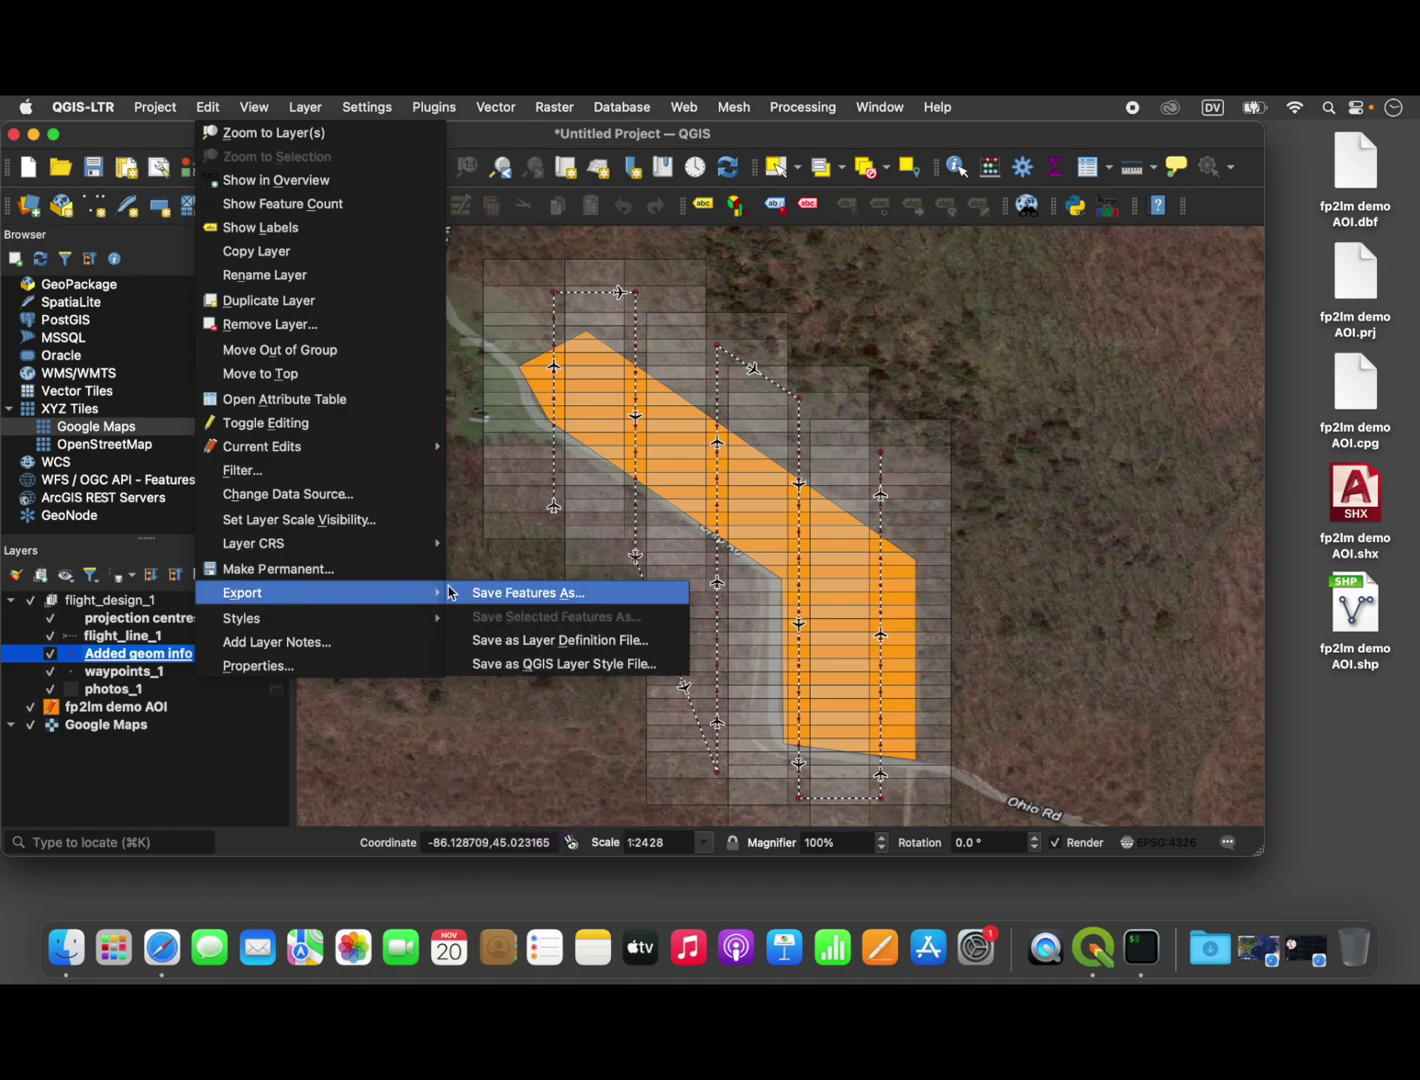
pyautogui.click(480, 591)
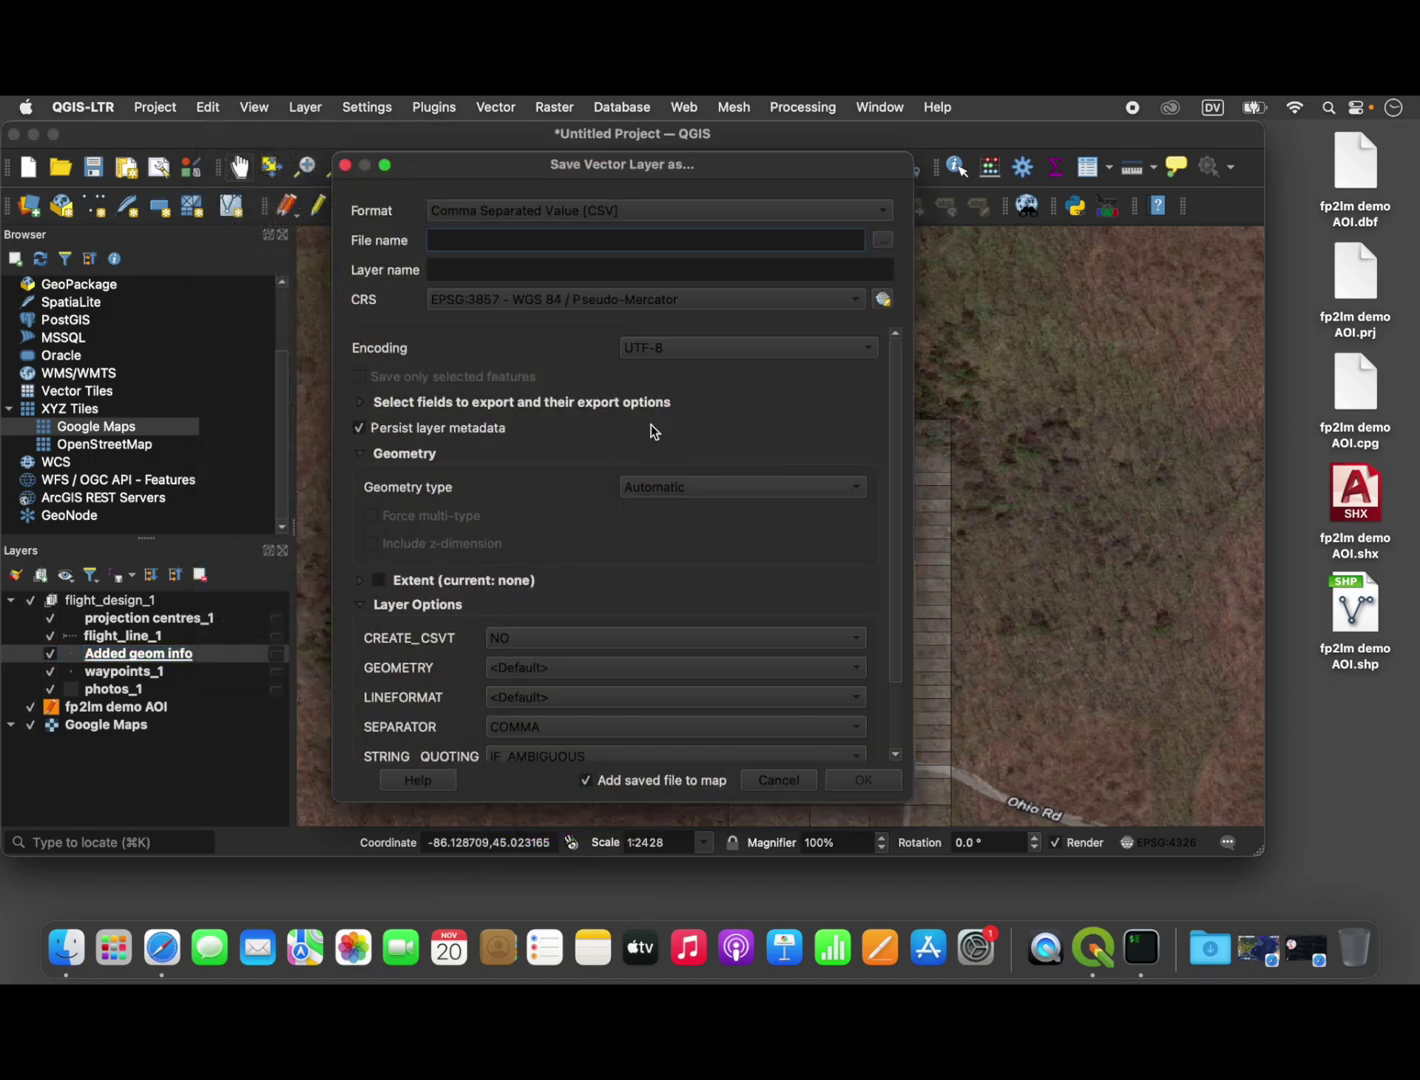
pyautogui.click(547, 212)
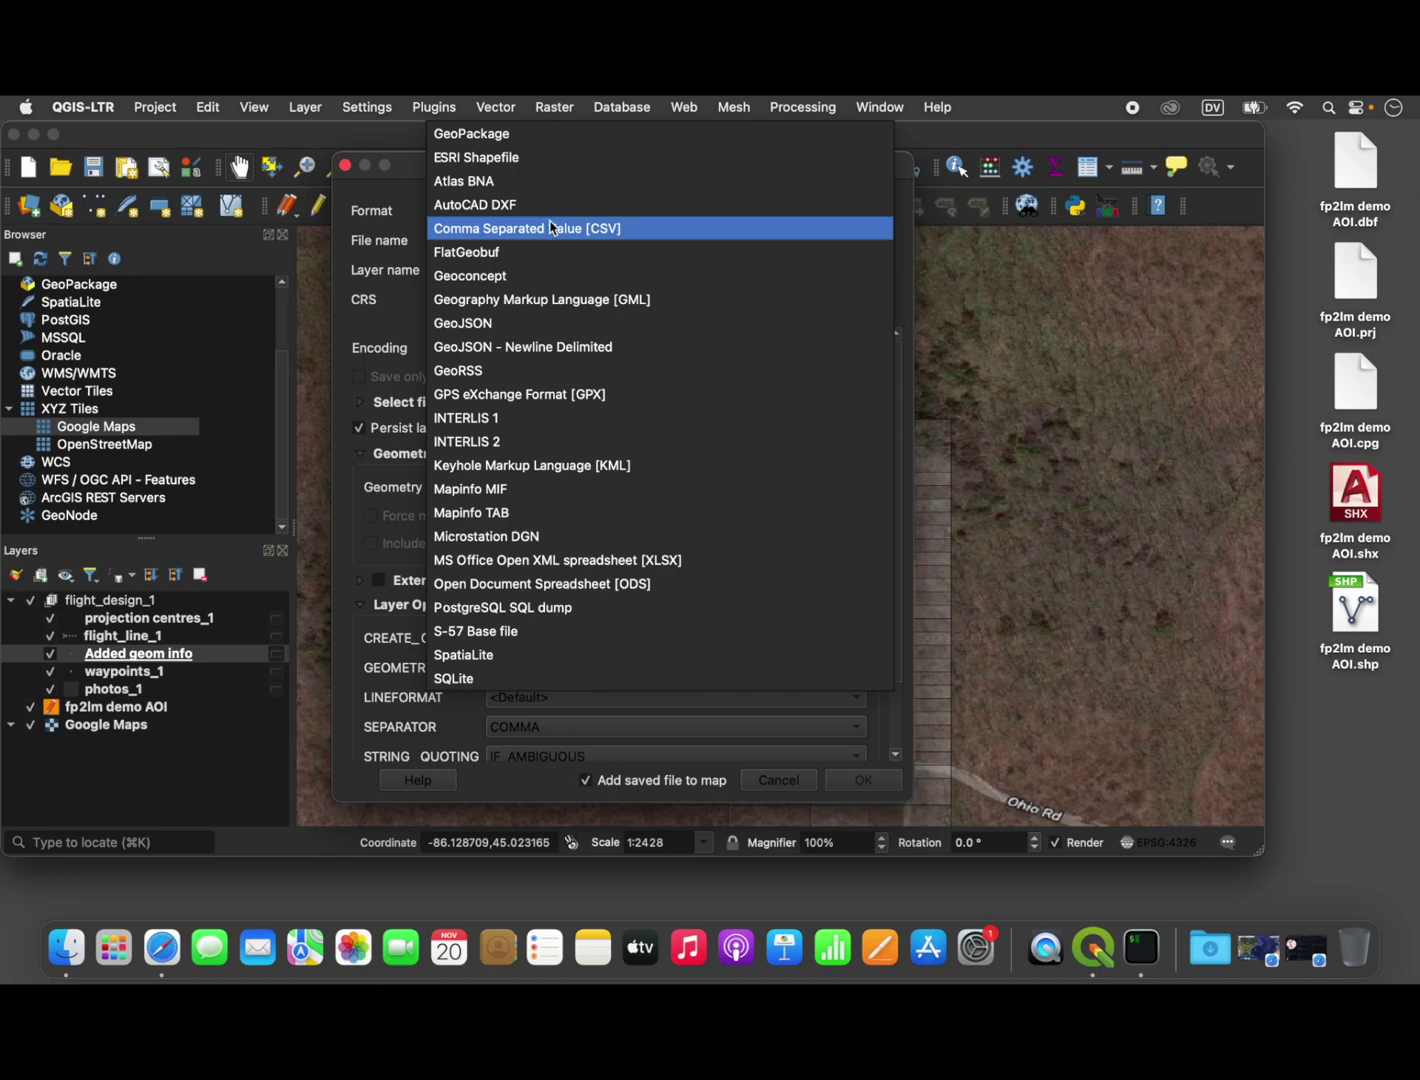
pyautogui.click(549, 226)
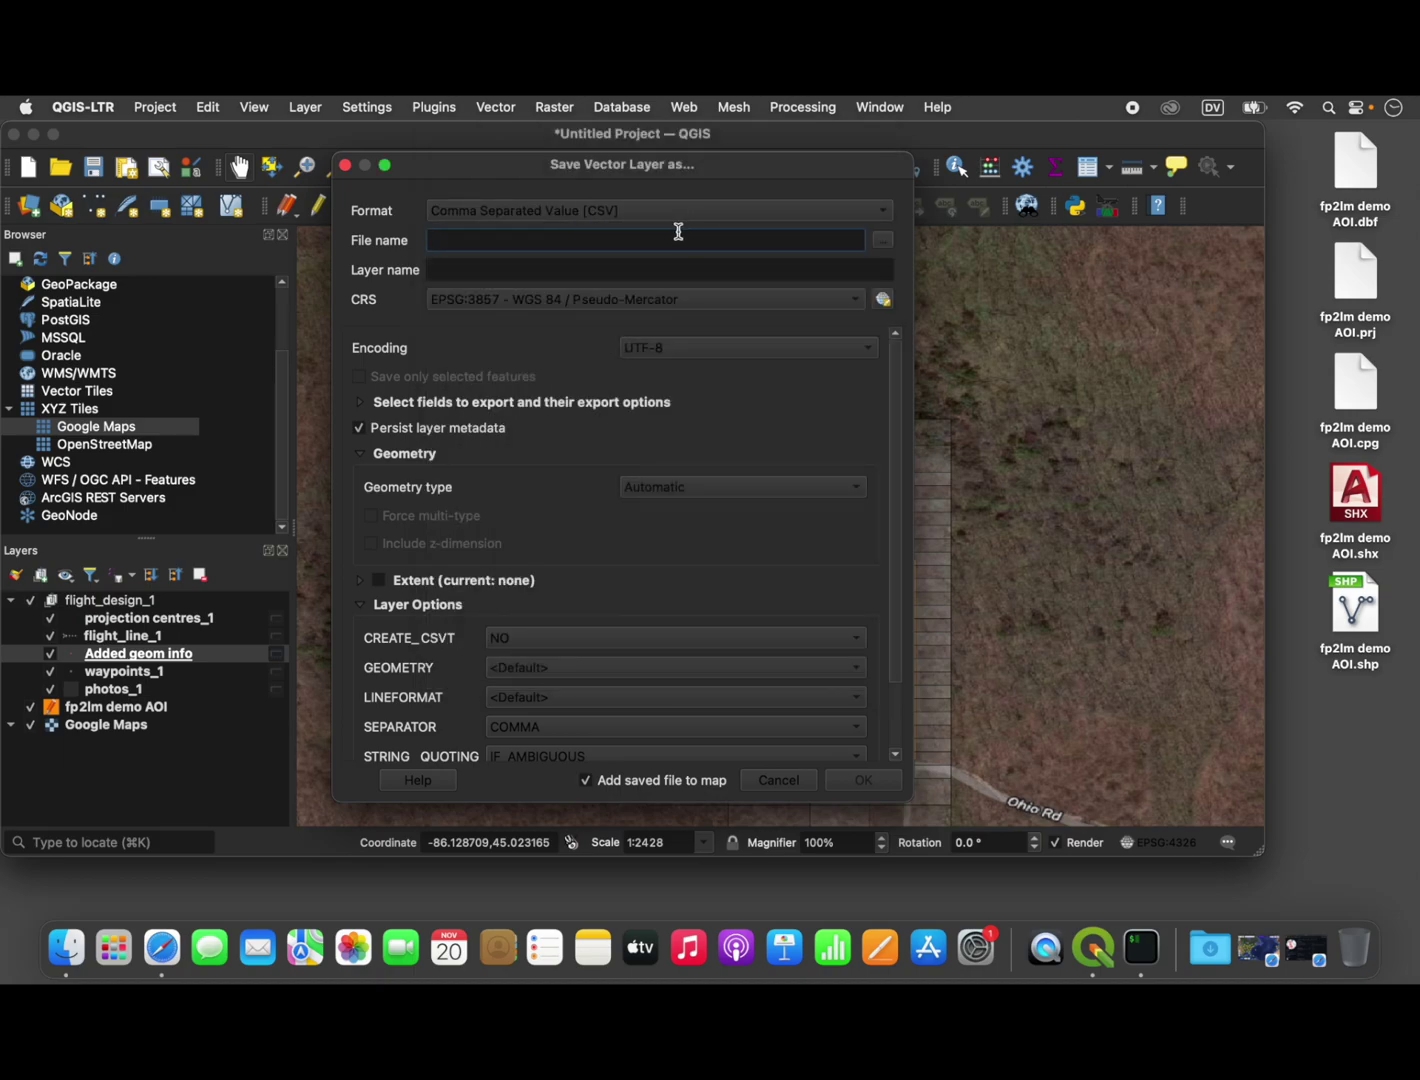
# - Save the export as FlightplannerMission.csv on the Desktop
pyautogui.click(881, 242)
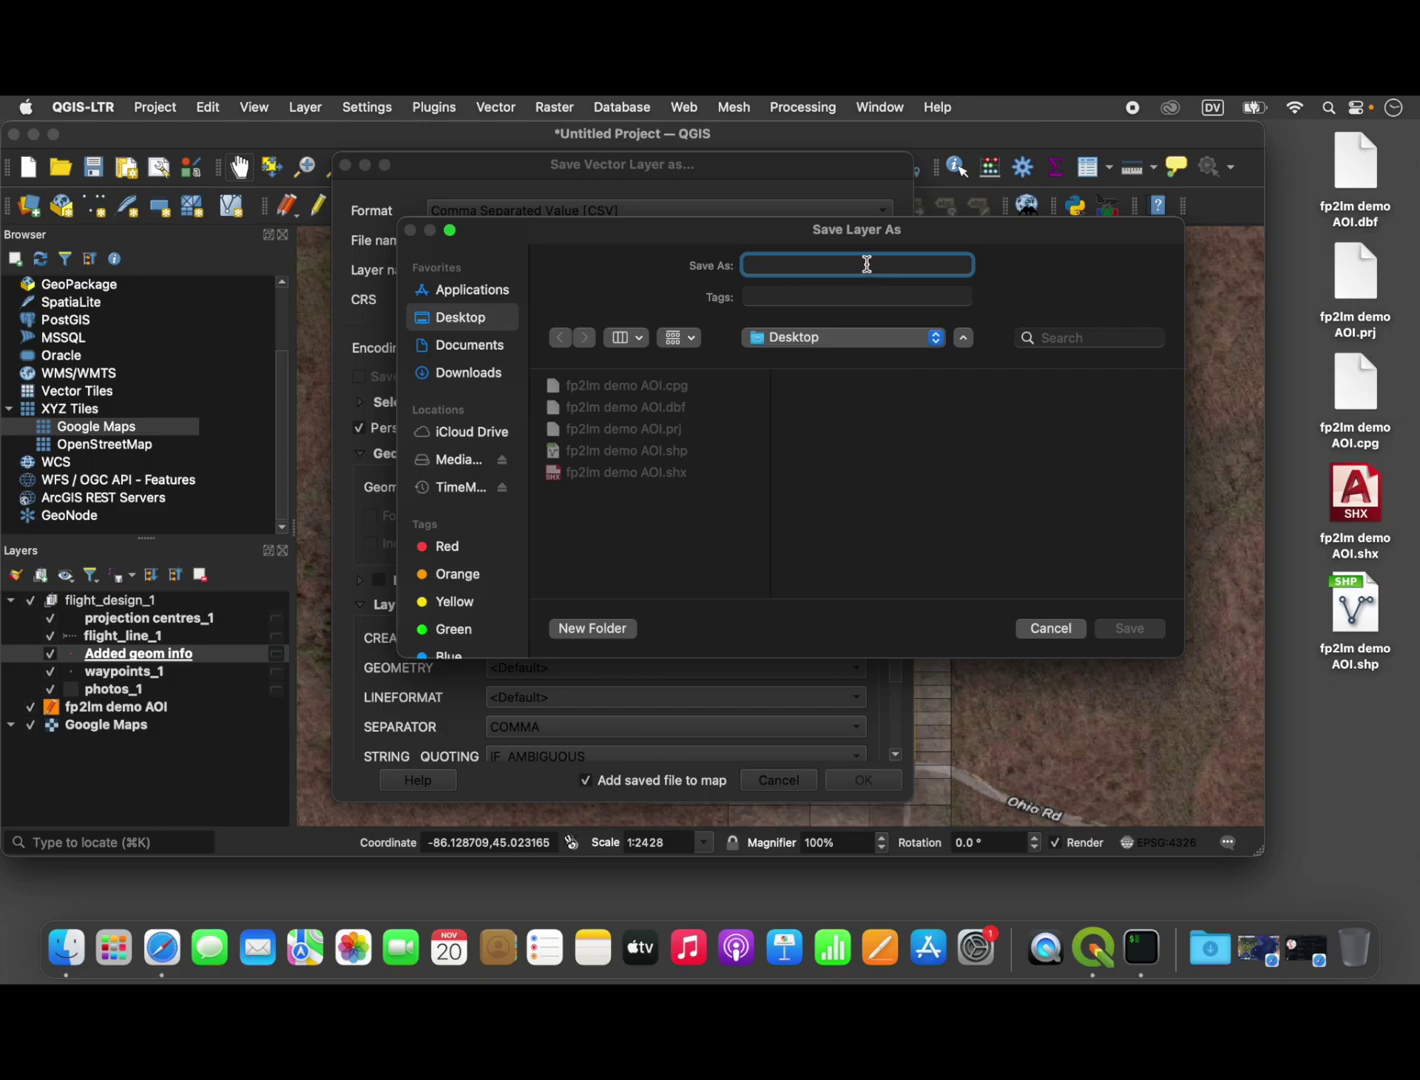
pyautogui.write('F')
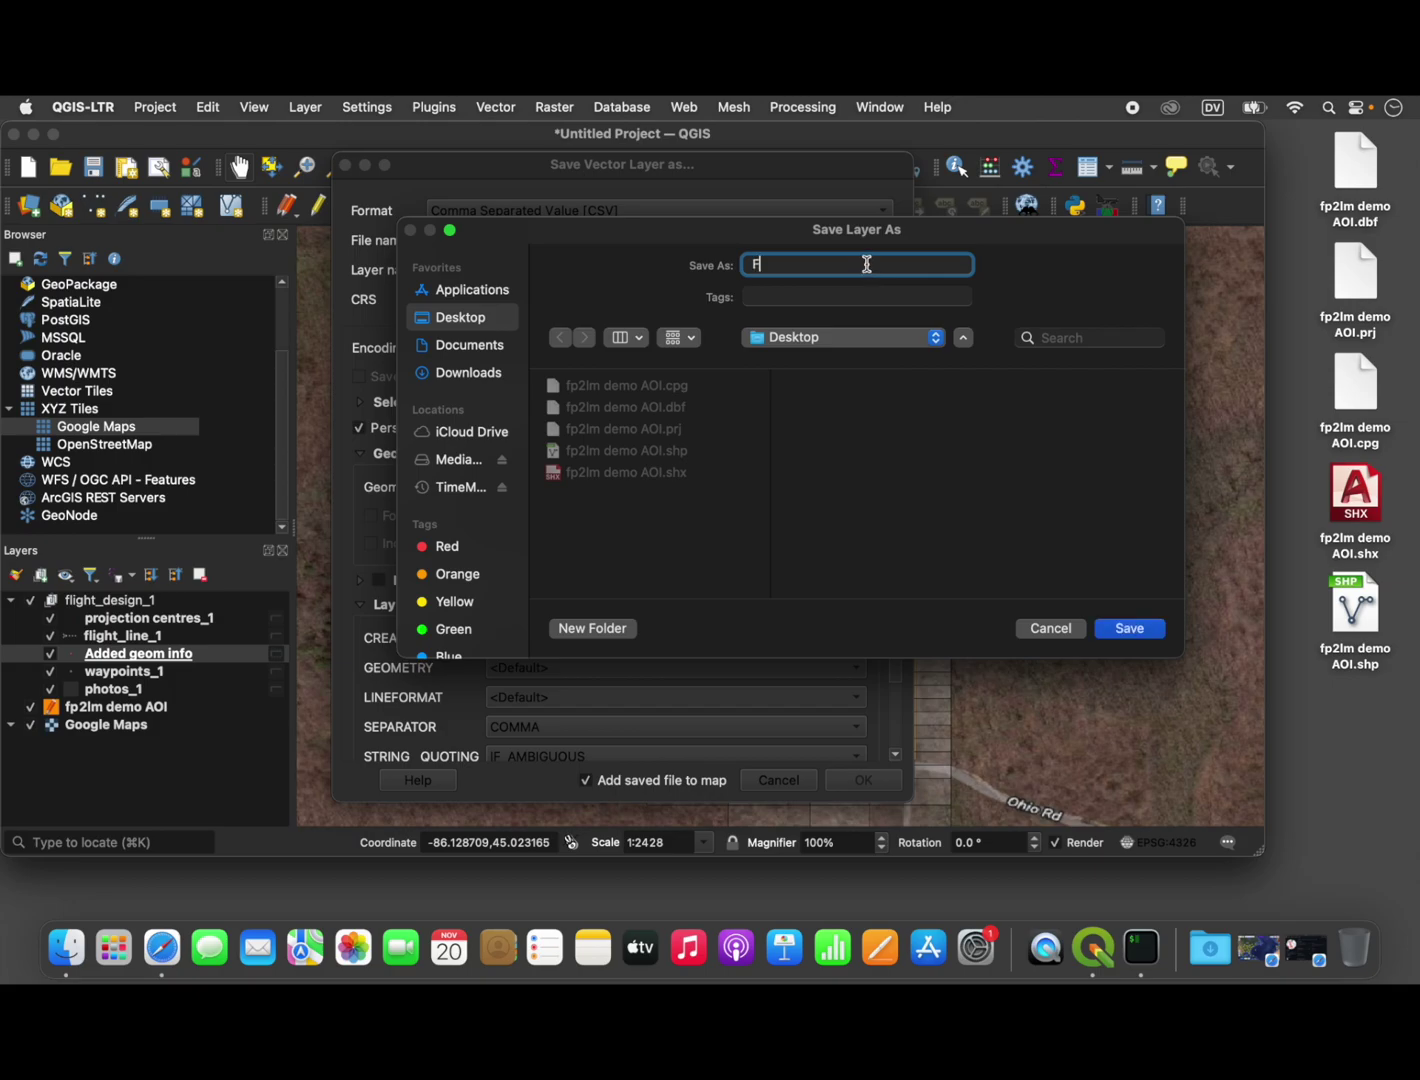
pyautogui.write('lightplannerMission.csv')
pyautogui.click(1128, 629)
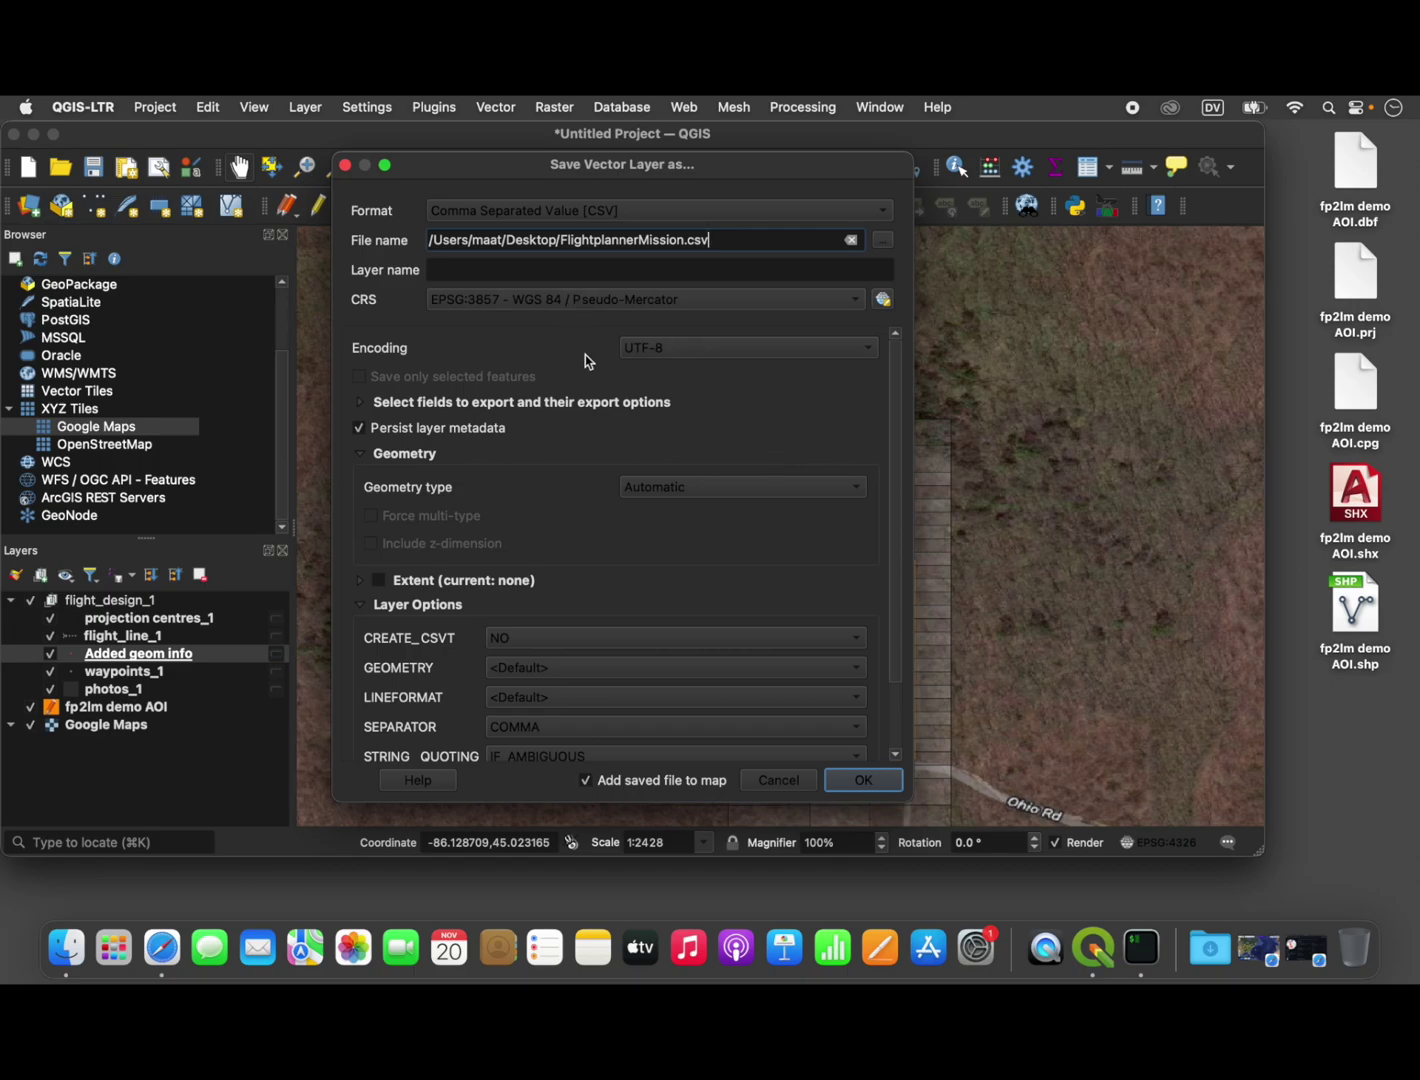
pyautogui.scroll(-2, 751, 593)
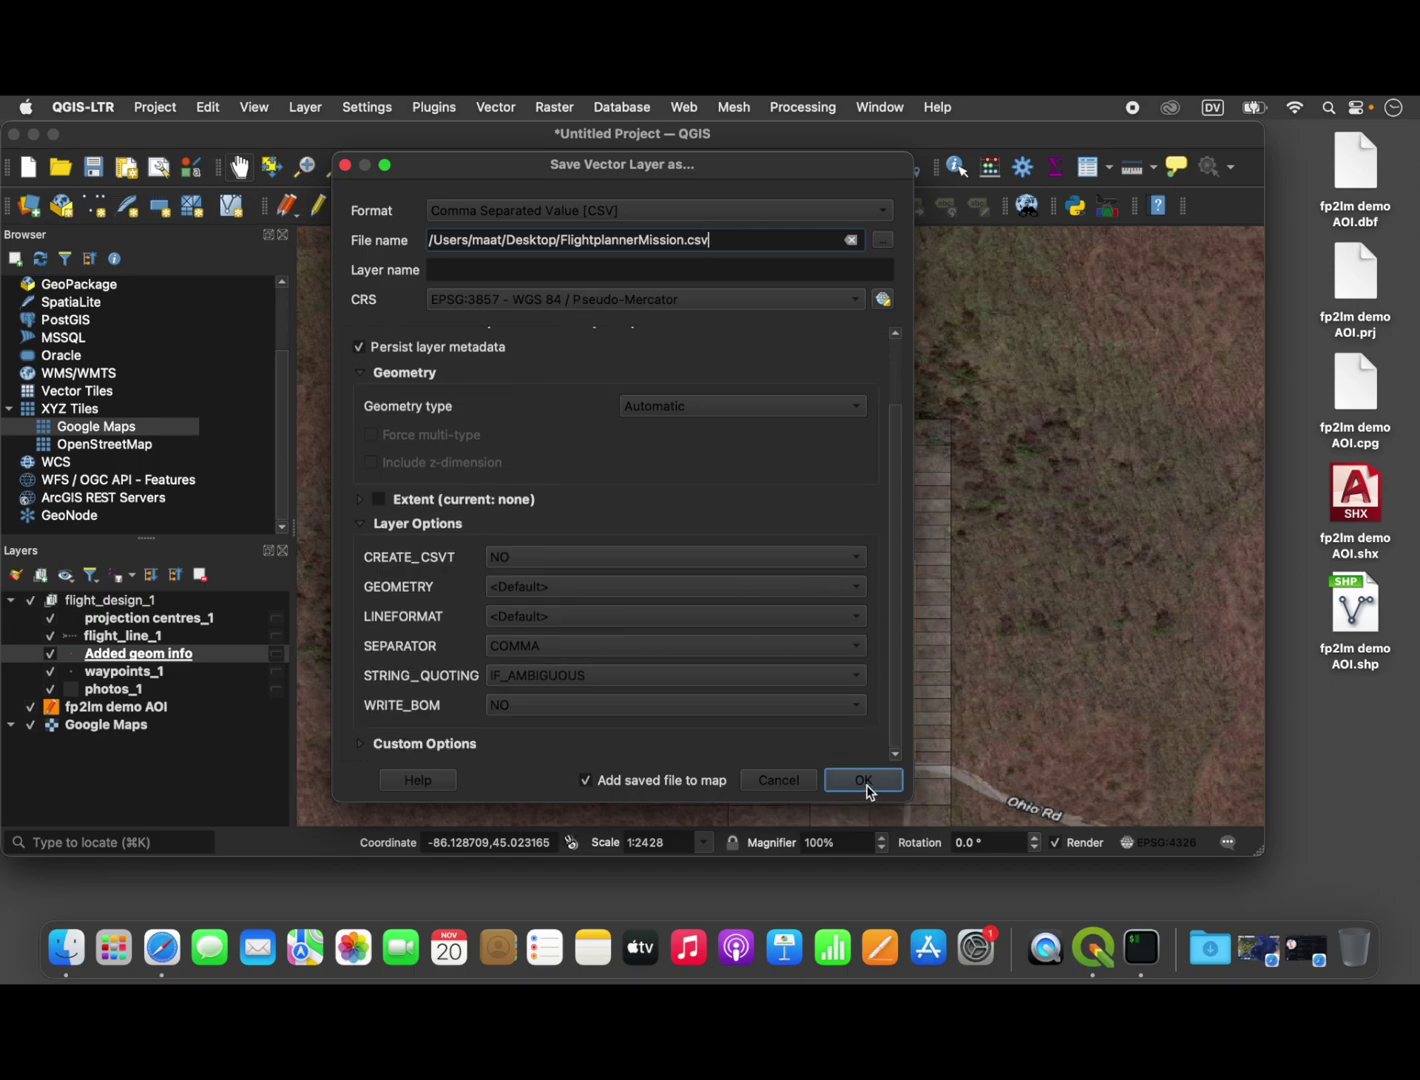
pyautogui.click(864, 781)
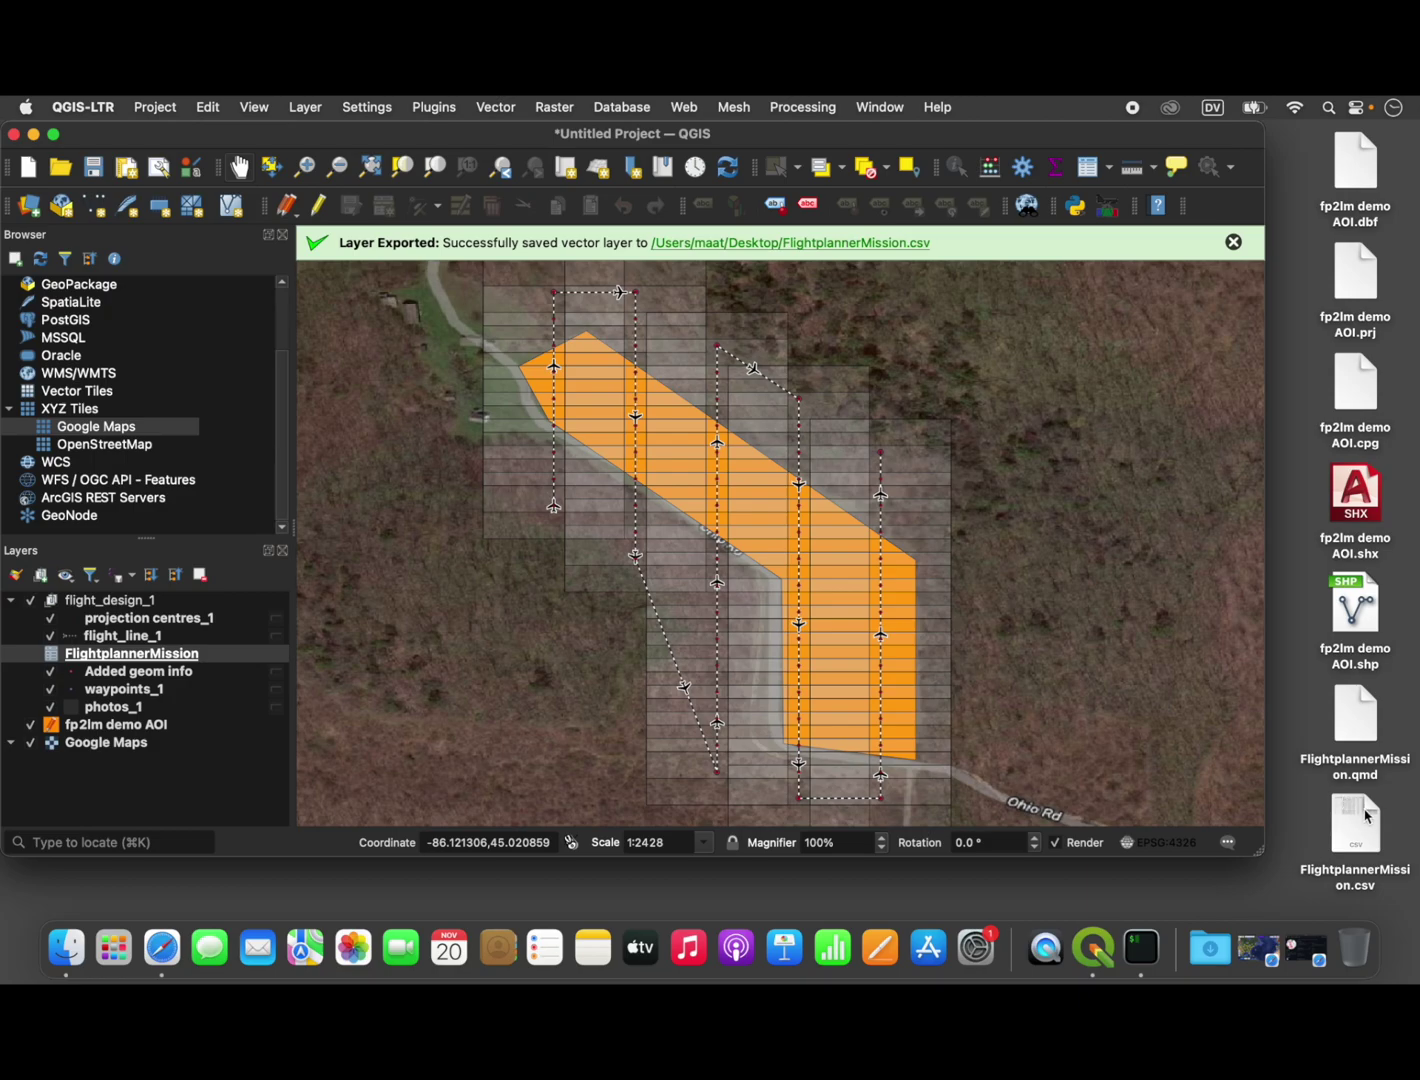
pyautogui.doubleClick(1365, 816)
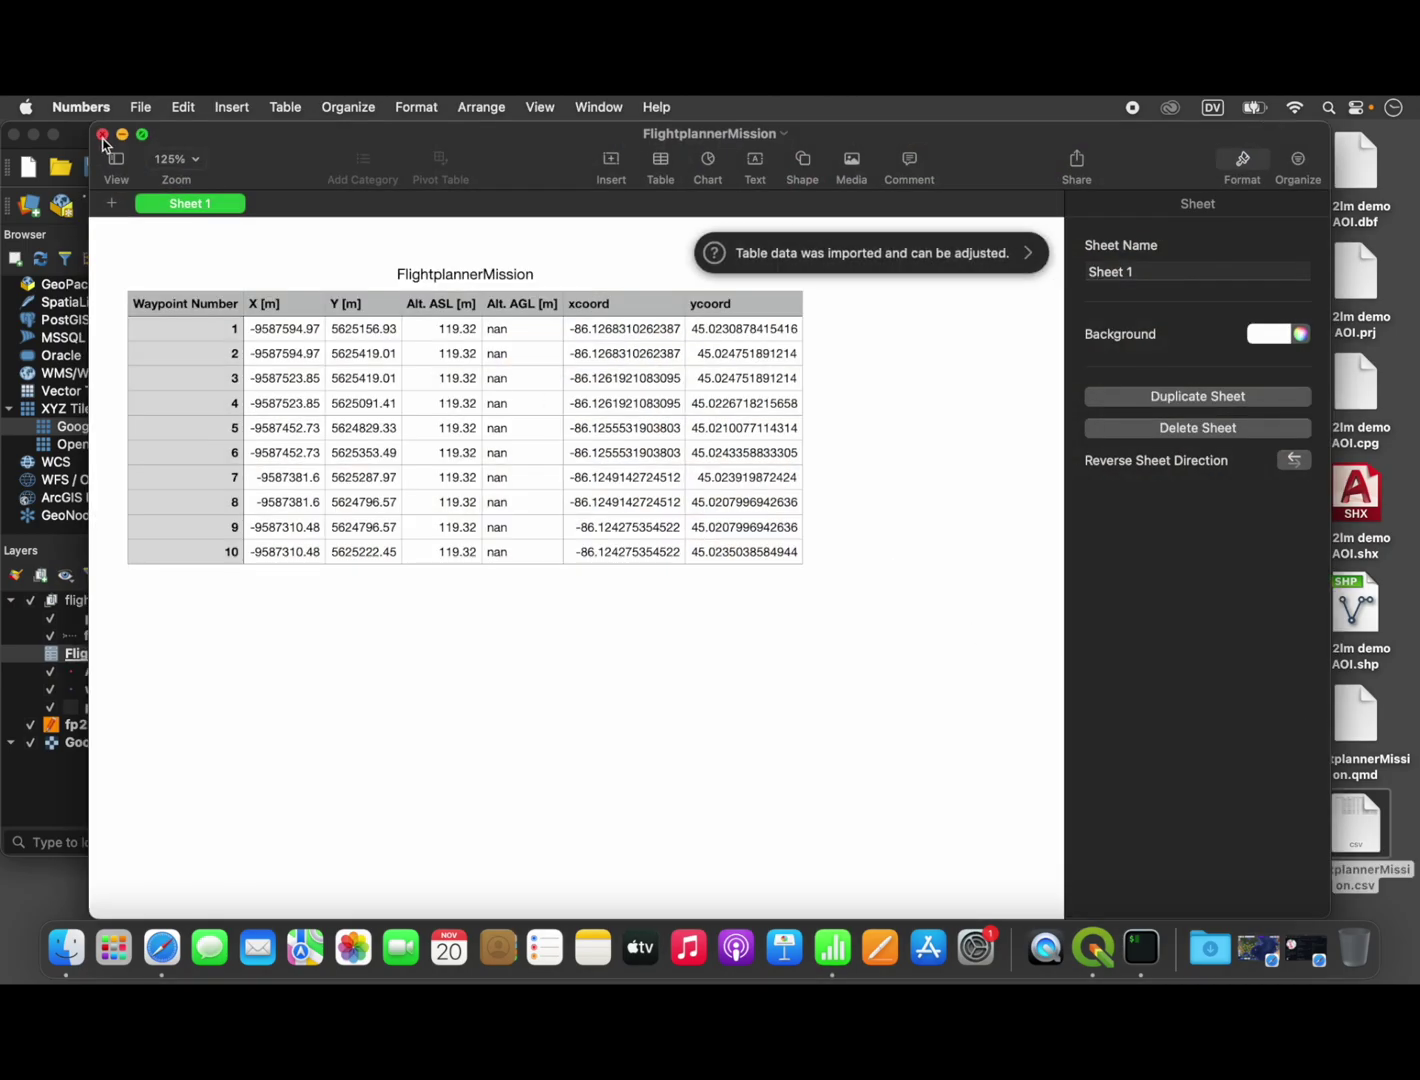
pyautogui.click(102, 135)
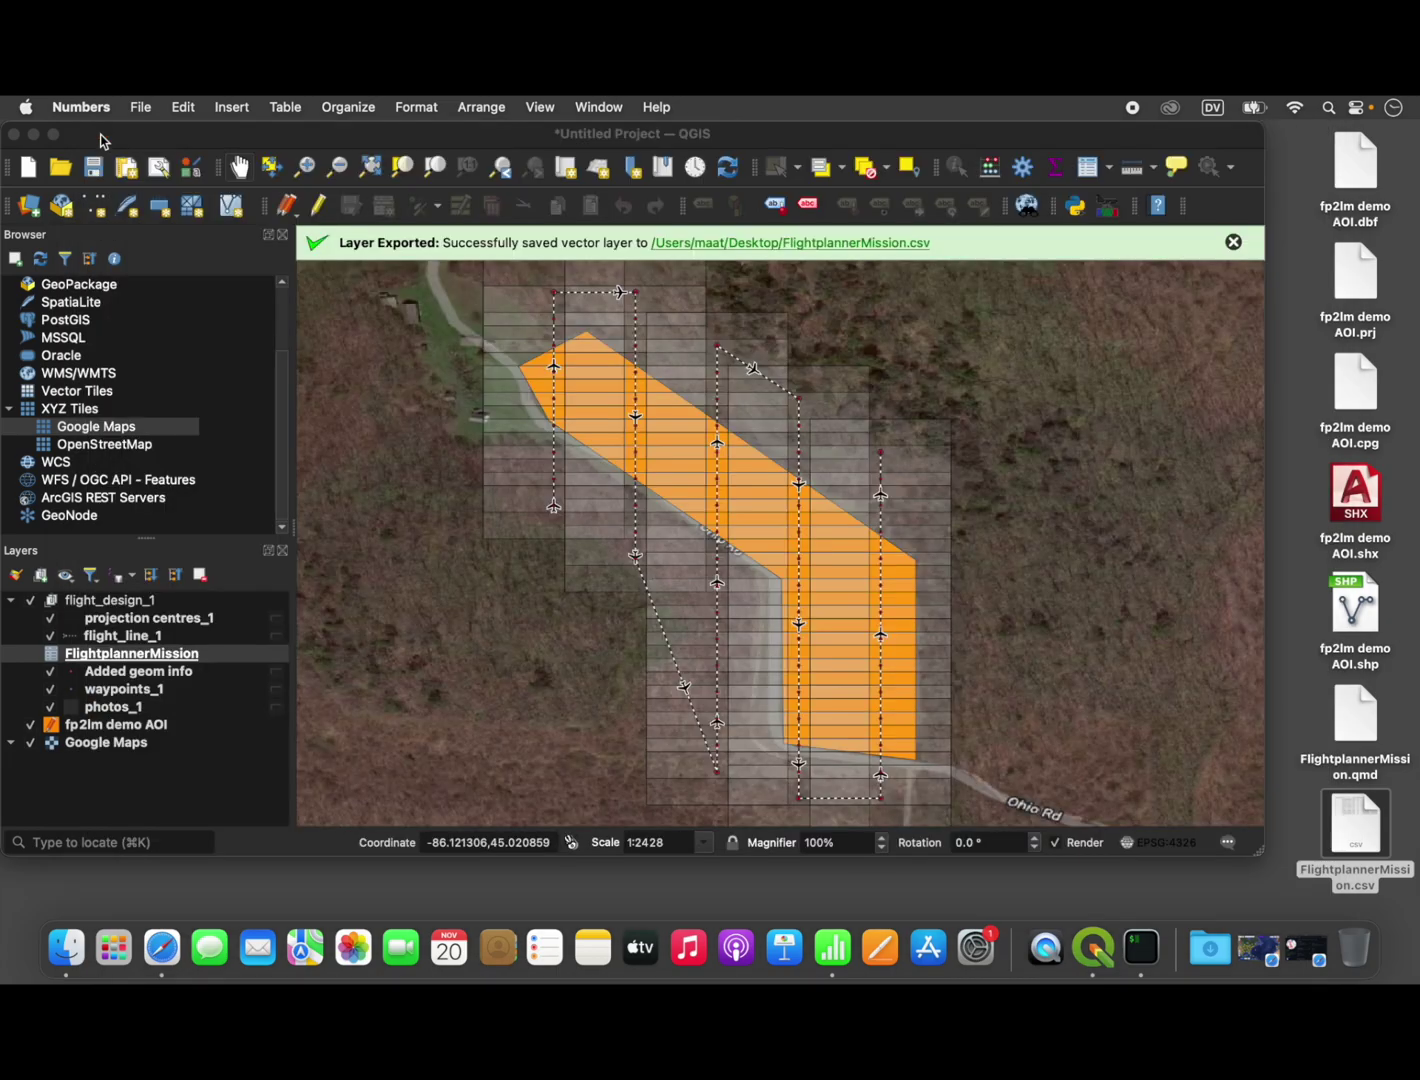
pyautogui.click(936, 140)
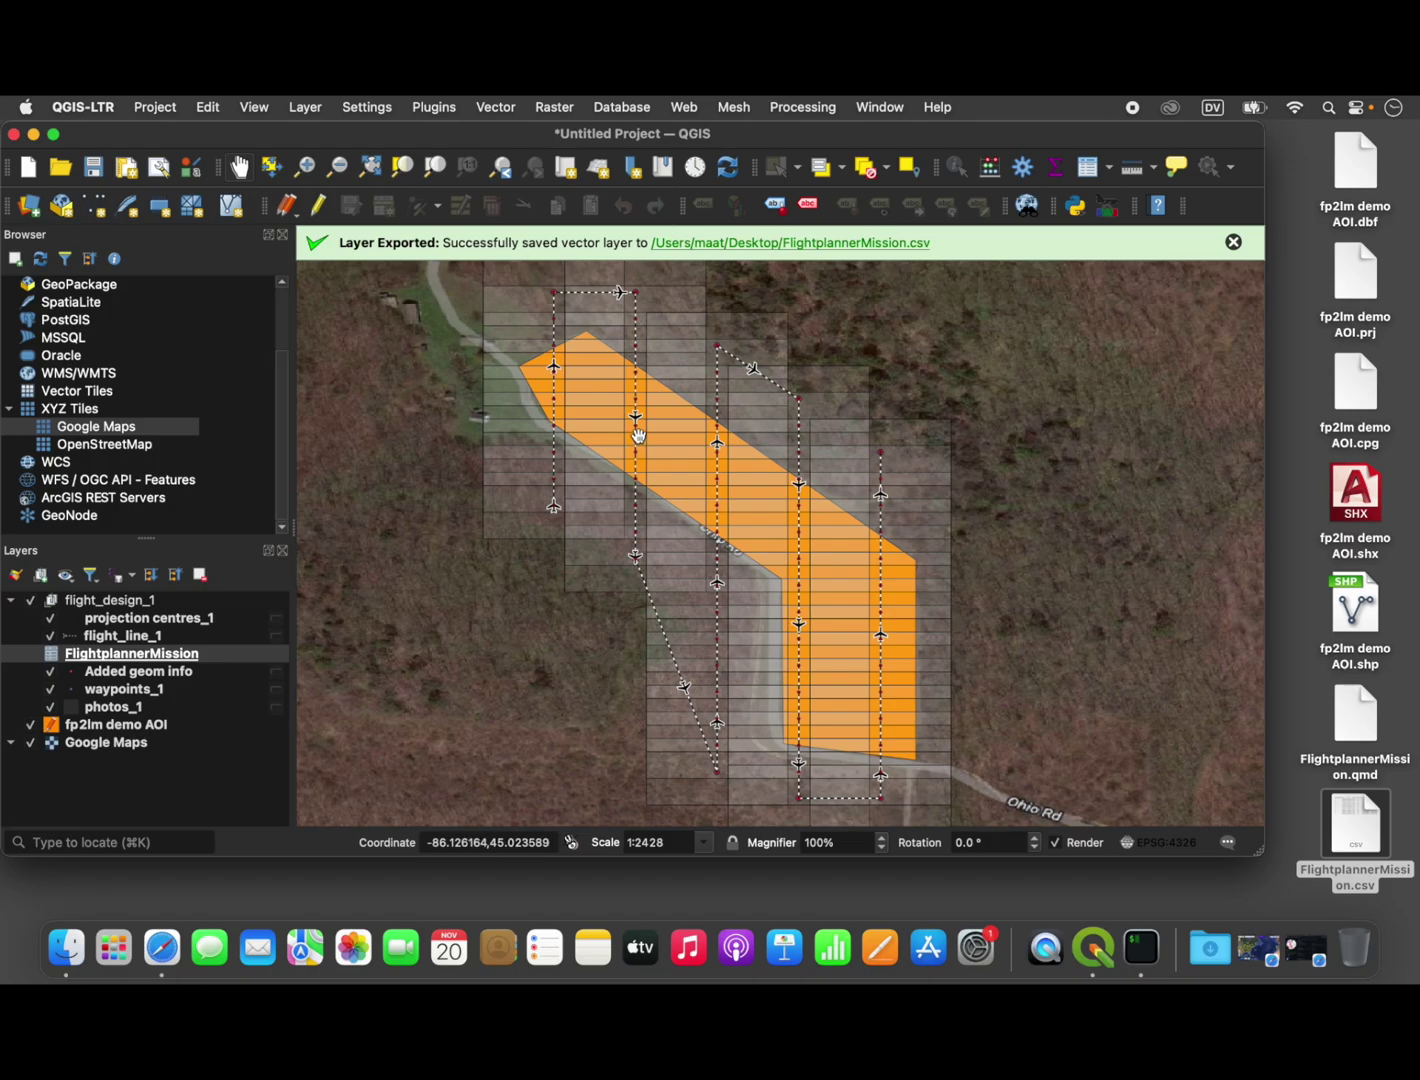
# - Dismiss the export message and zoom to about 1:466 on the AOI's lower-left flight lines
pyautogui.moveTo(590, 366)
pyautogui.mouseDown()
pyautogui.moveTo(571, 413)
pyautogui.moveTo(585, 371)
pyautogui.mouseUp()
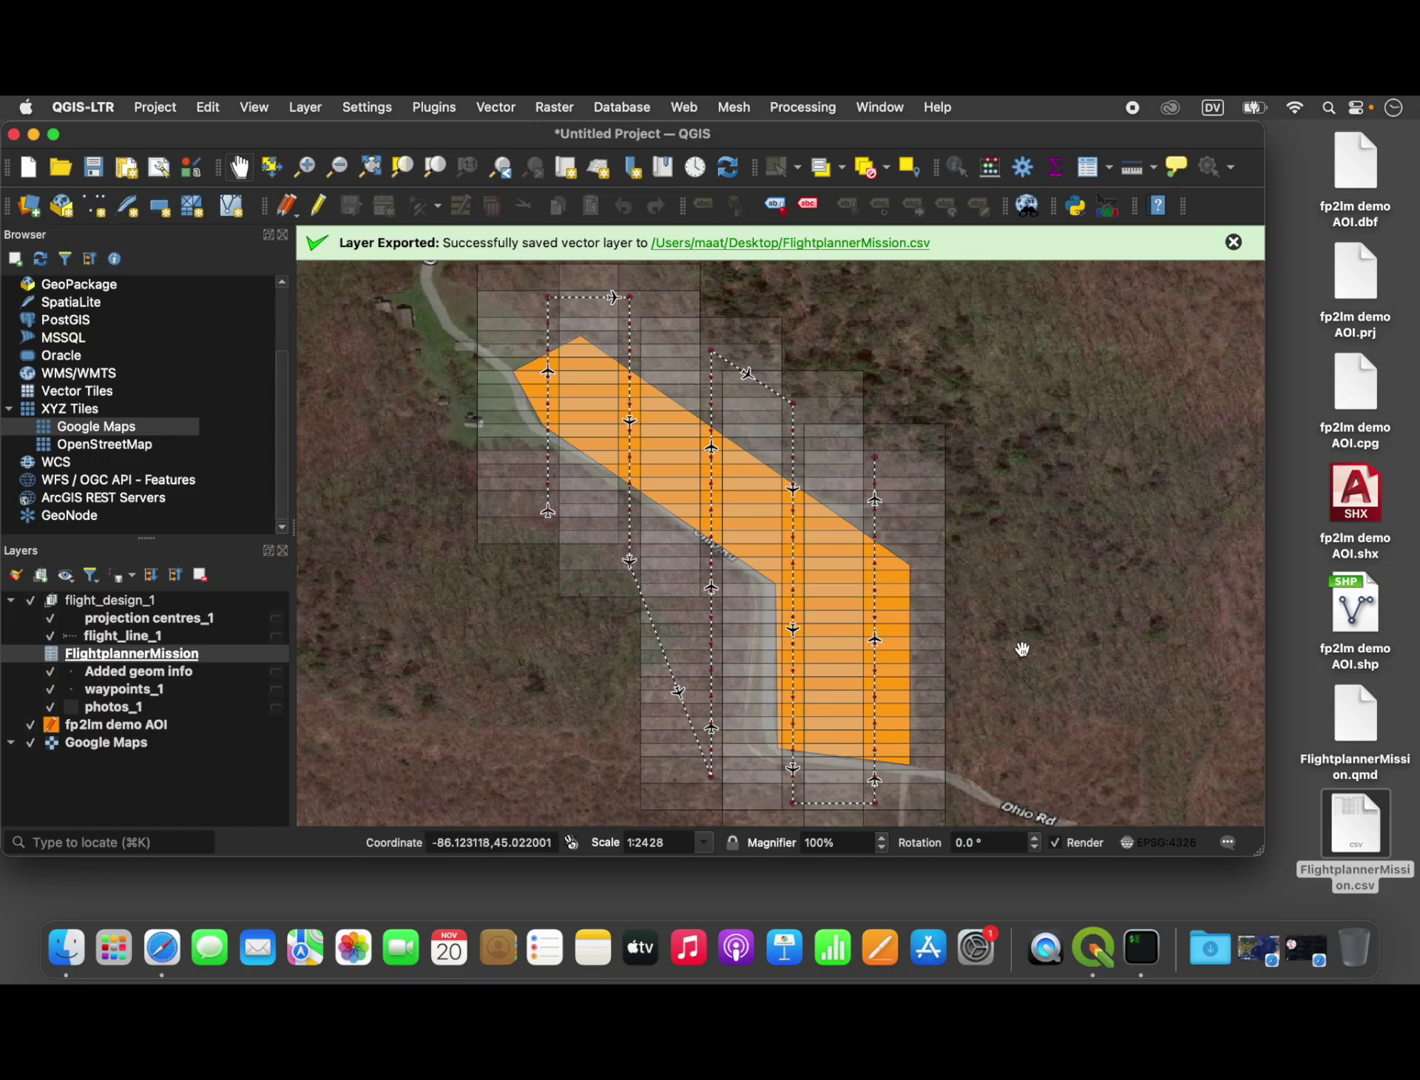
pyautogui.click(1233, 242)
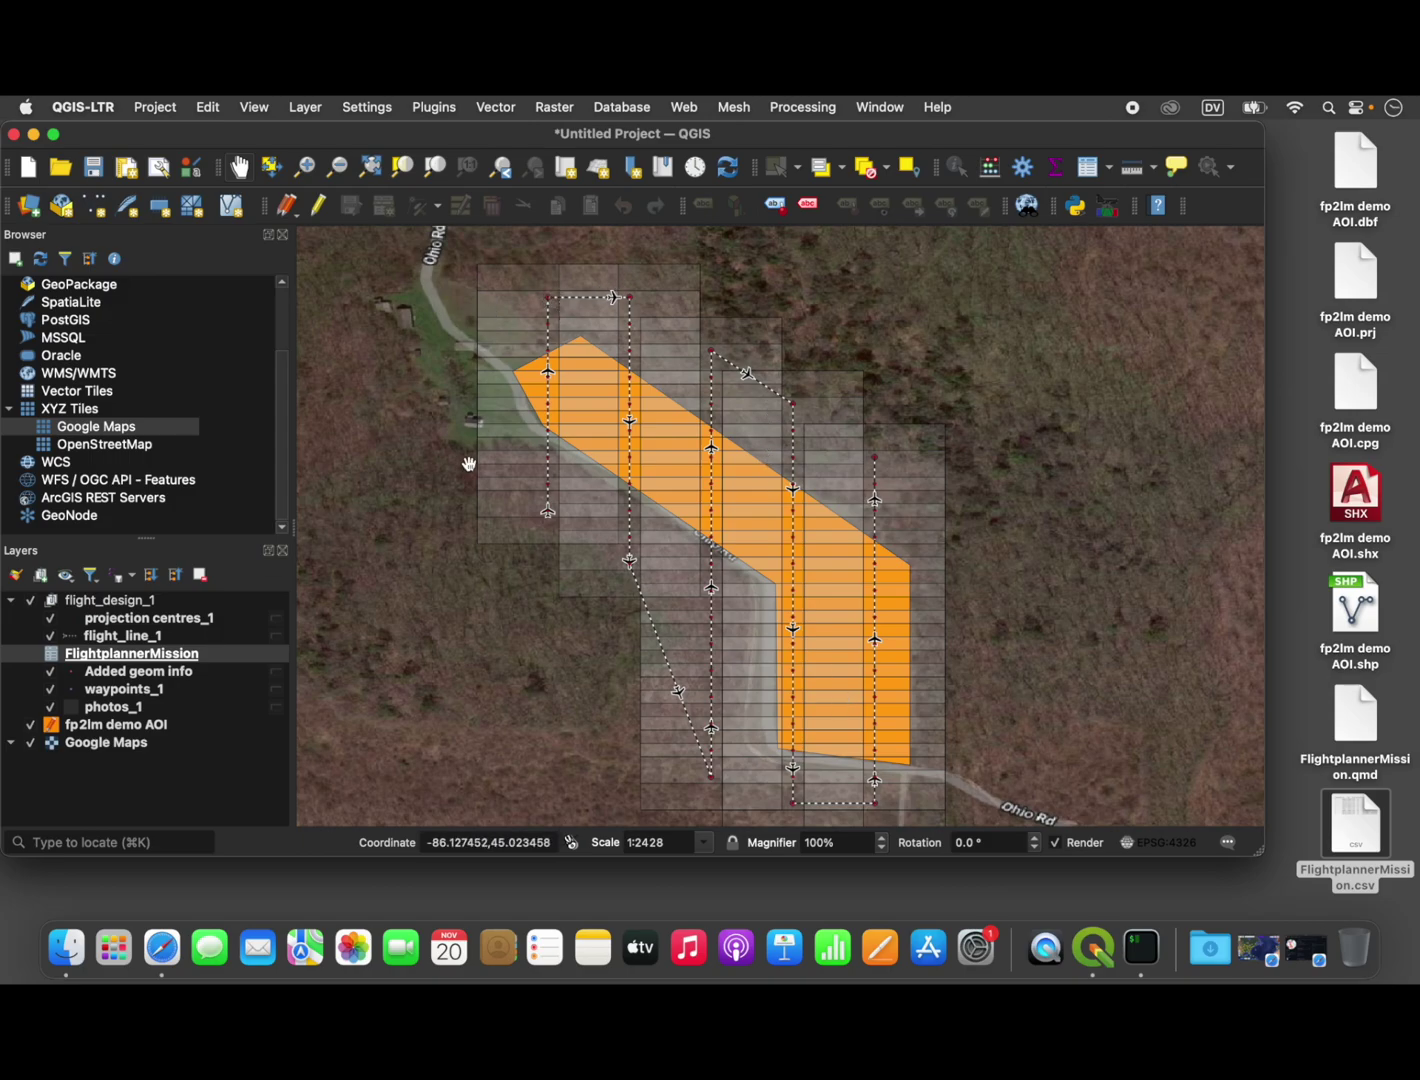
pyautogui.scroll(-3, 550, 306)
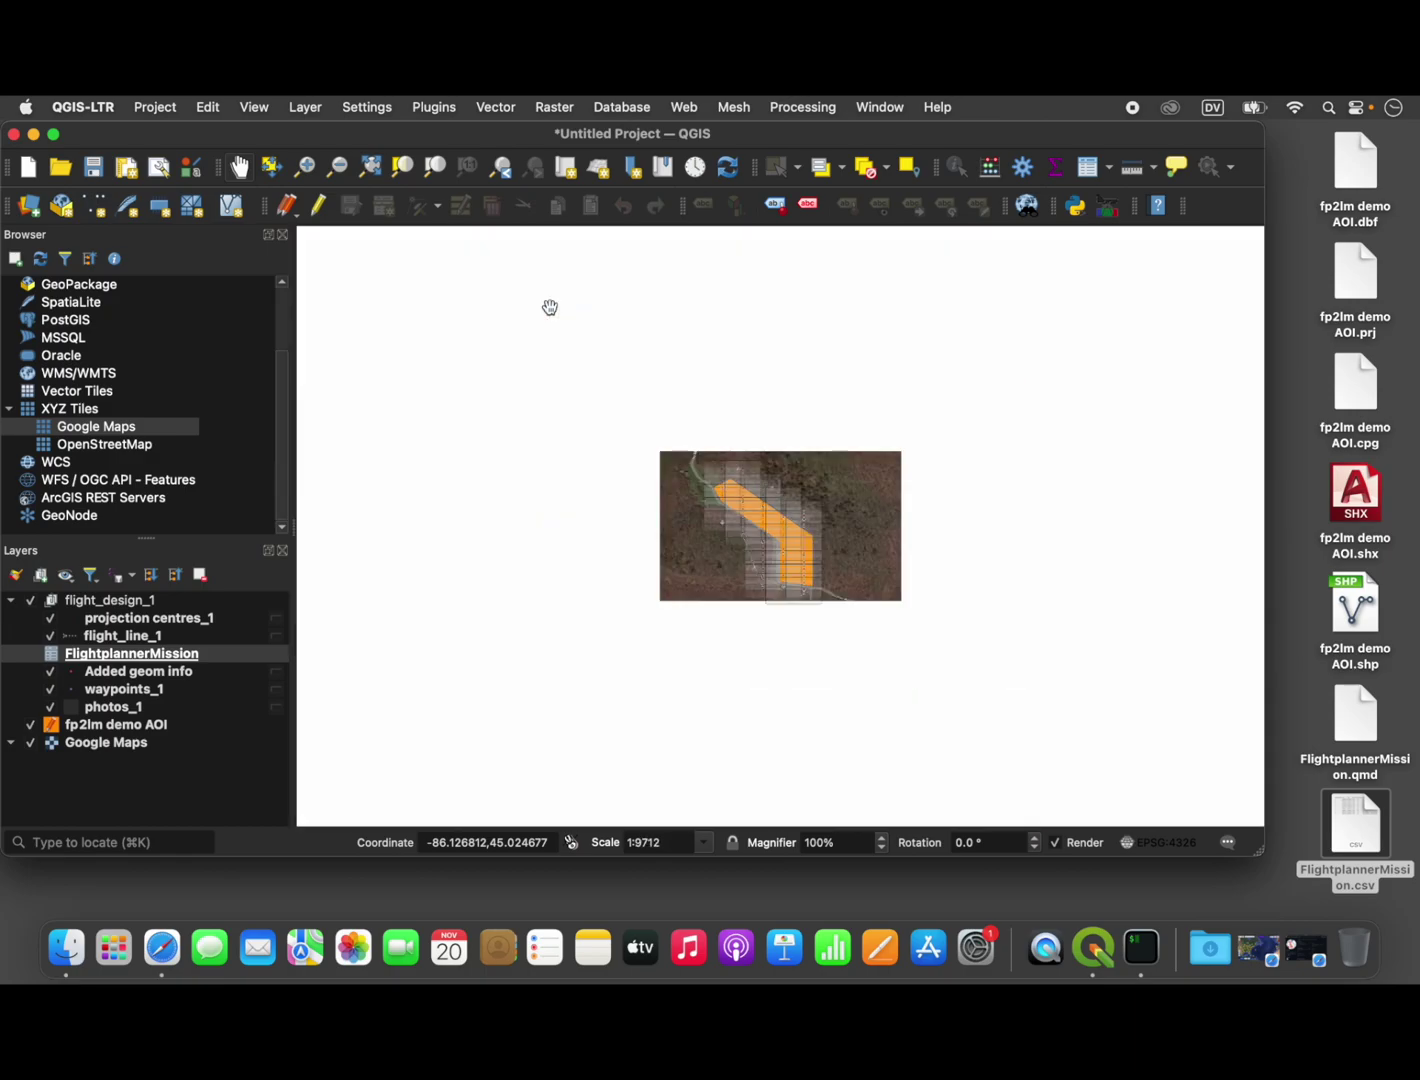
pyautogui.scroll(5, 726, 491)
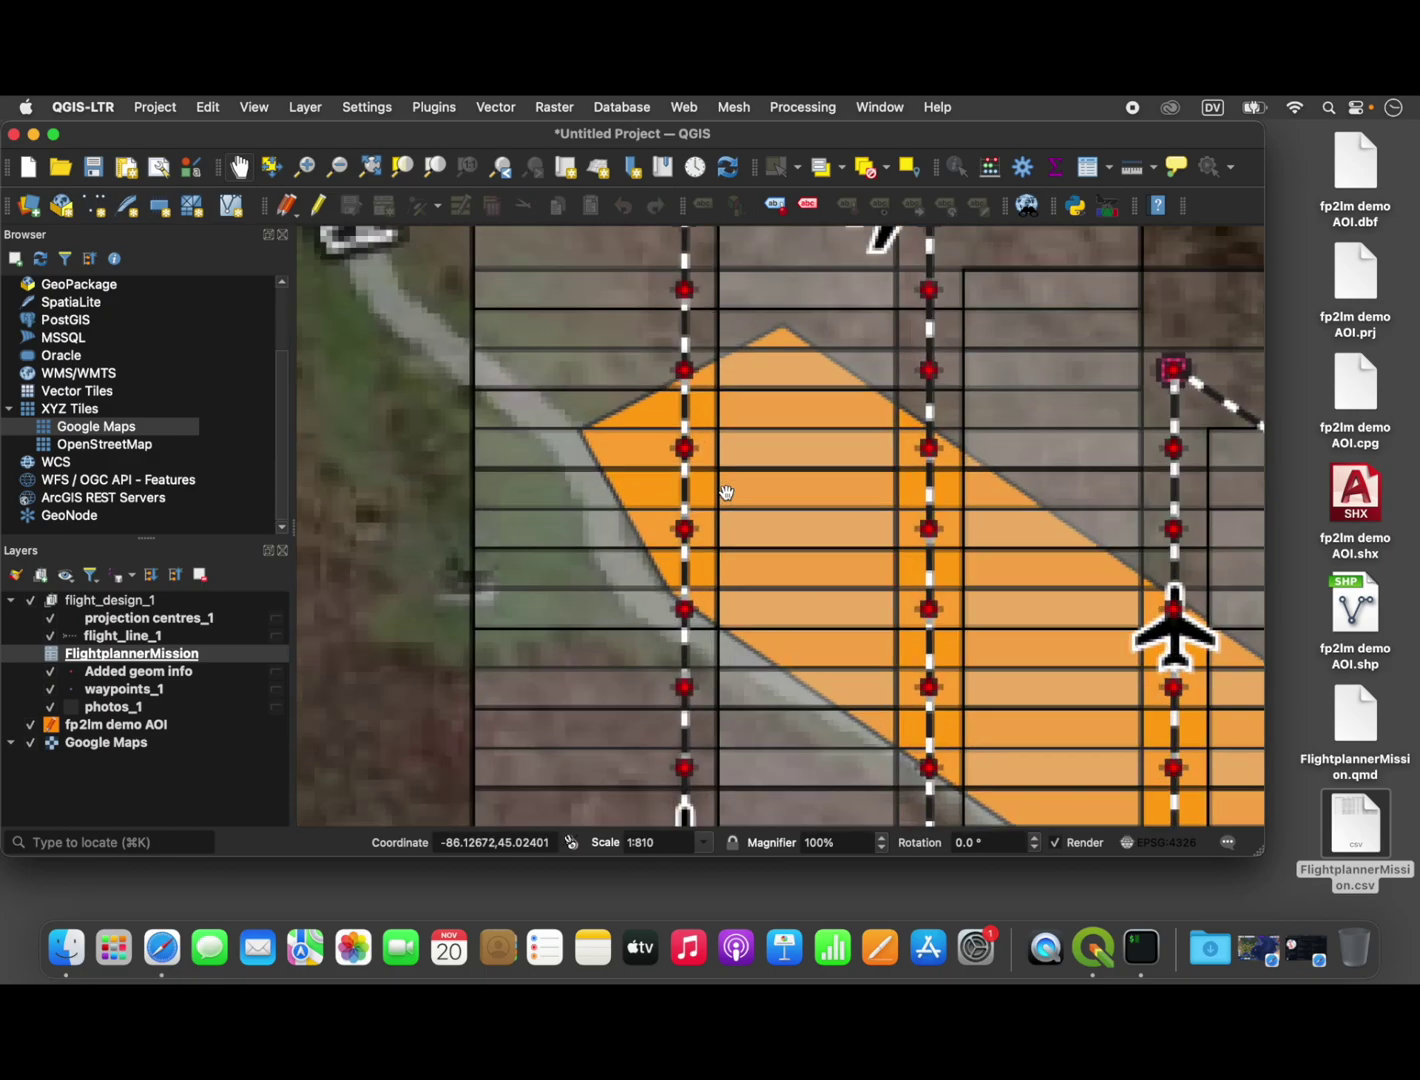
pyautogui.scroll(-1, 726, 491)
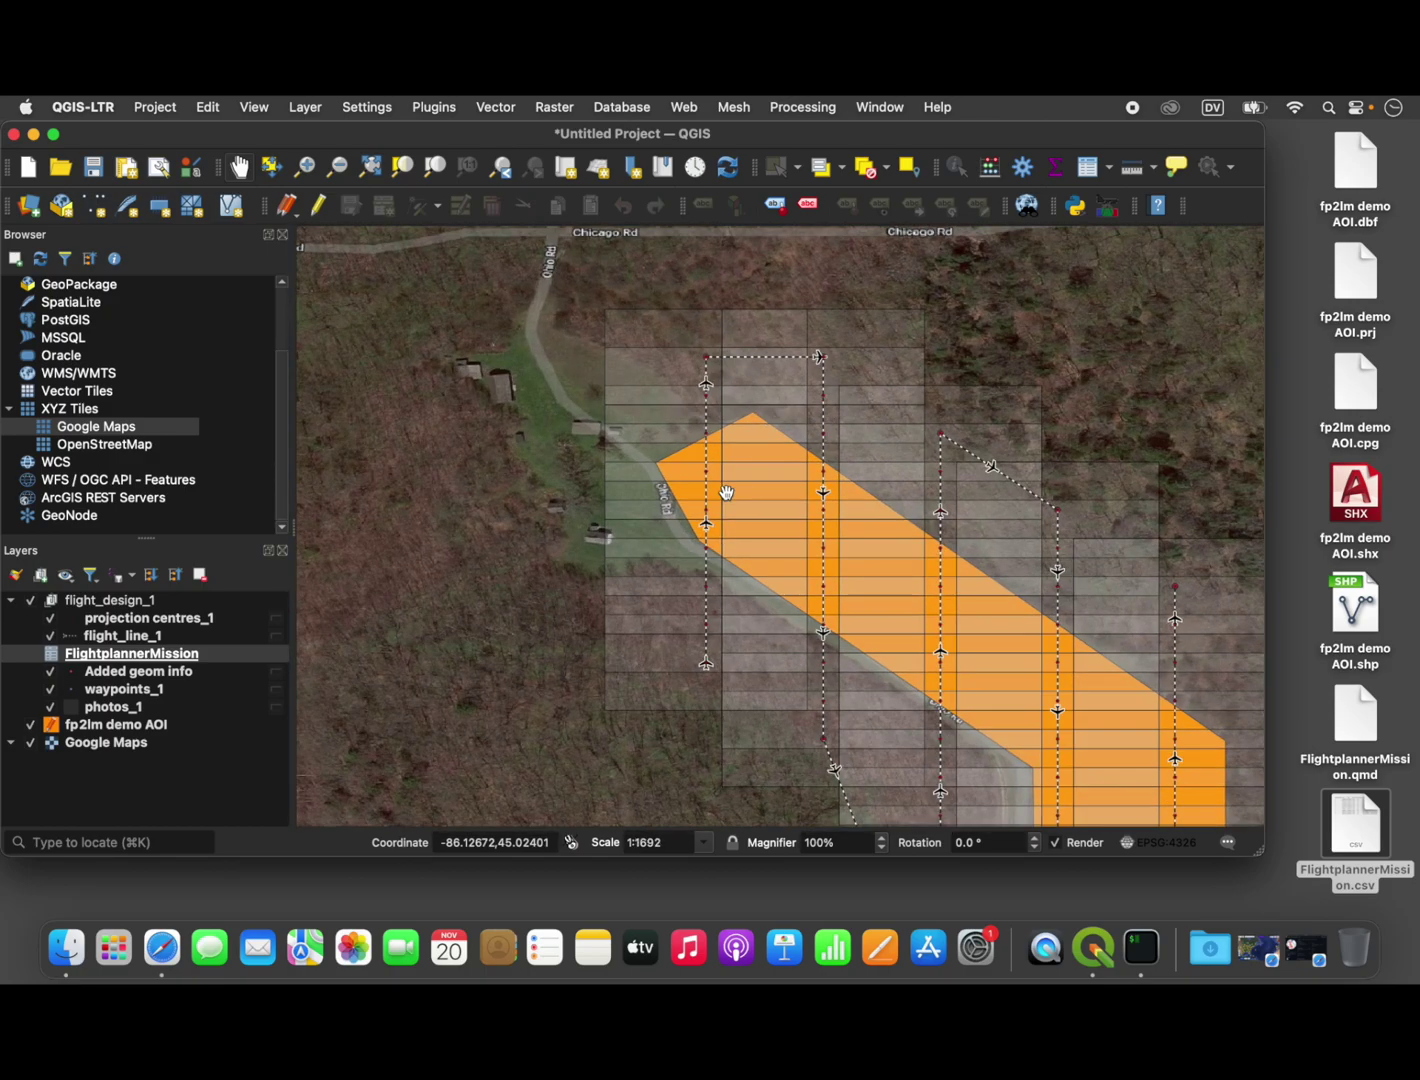
pyautogui.moveTo(726, 491); pyautogui.dragTo(543, 406)
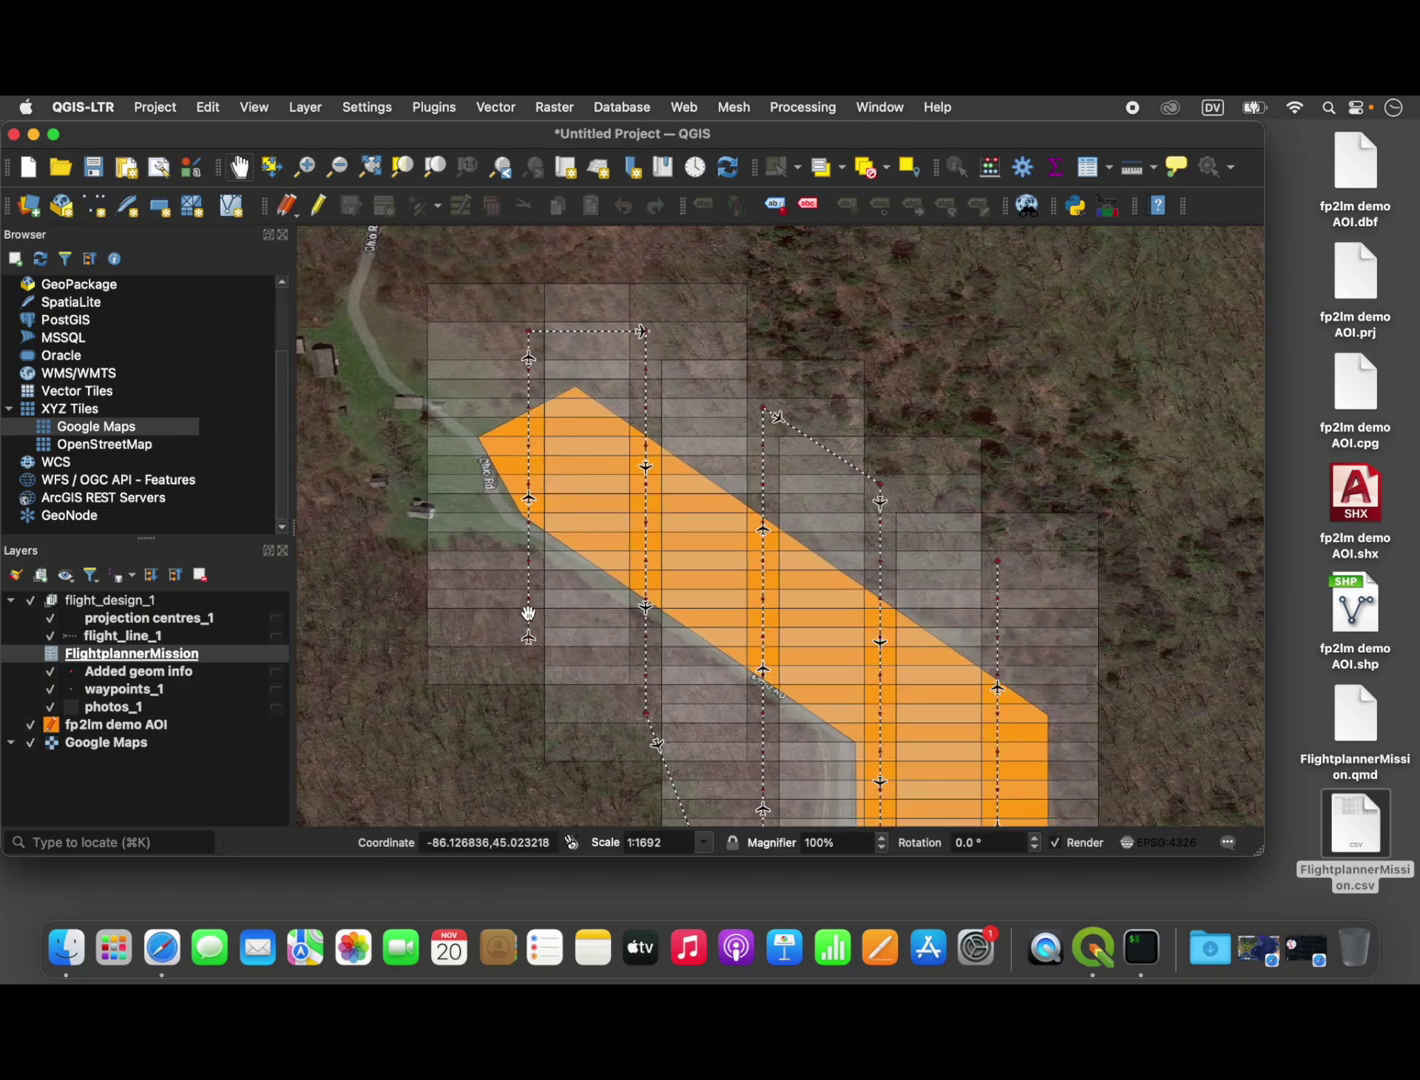
pyautogui.scroll(4, 528, 613)
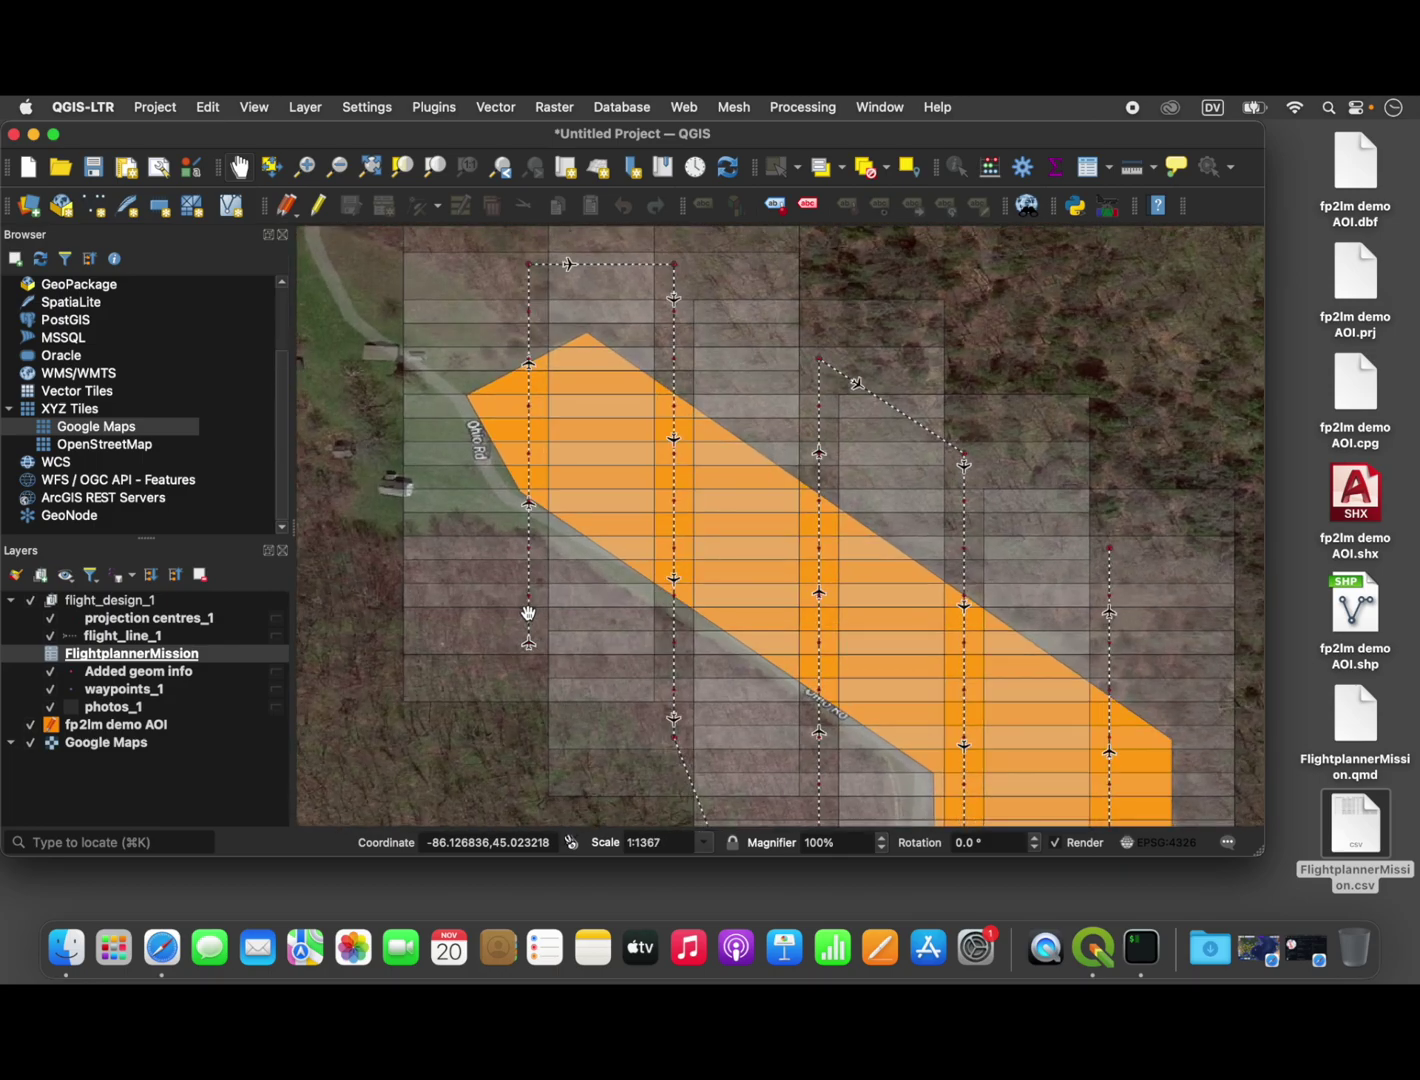
pyautogui.scroll(1, 528, 613)
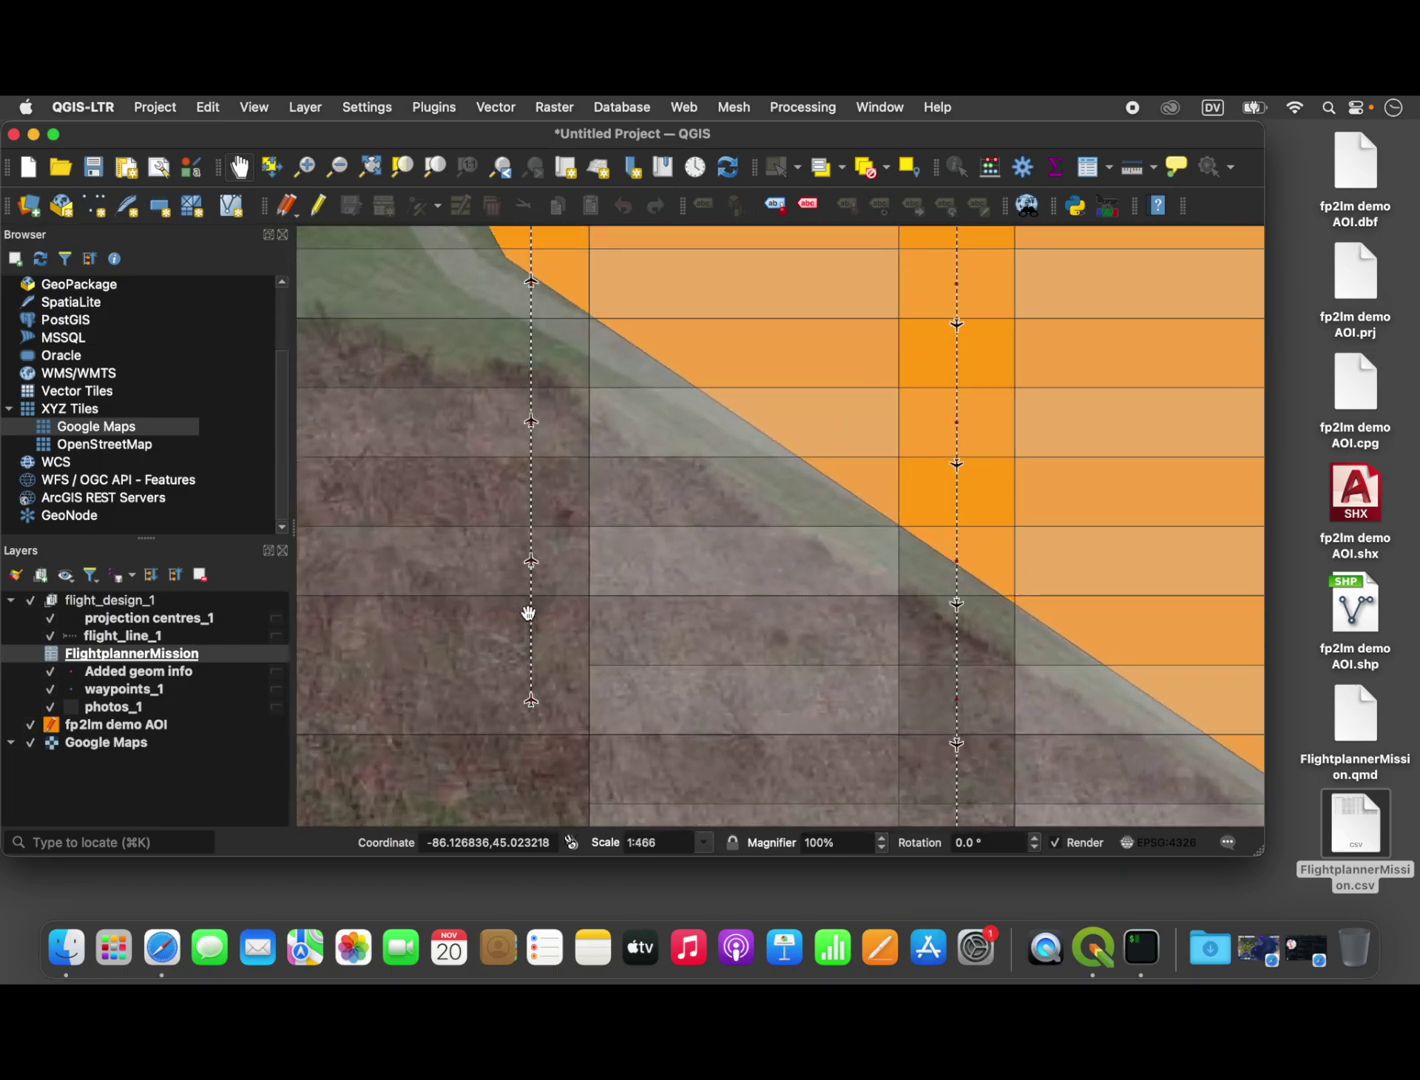
pyautogui.moveTo(529, 612); pyautogui.dragTo(565, 595)
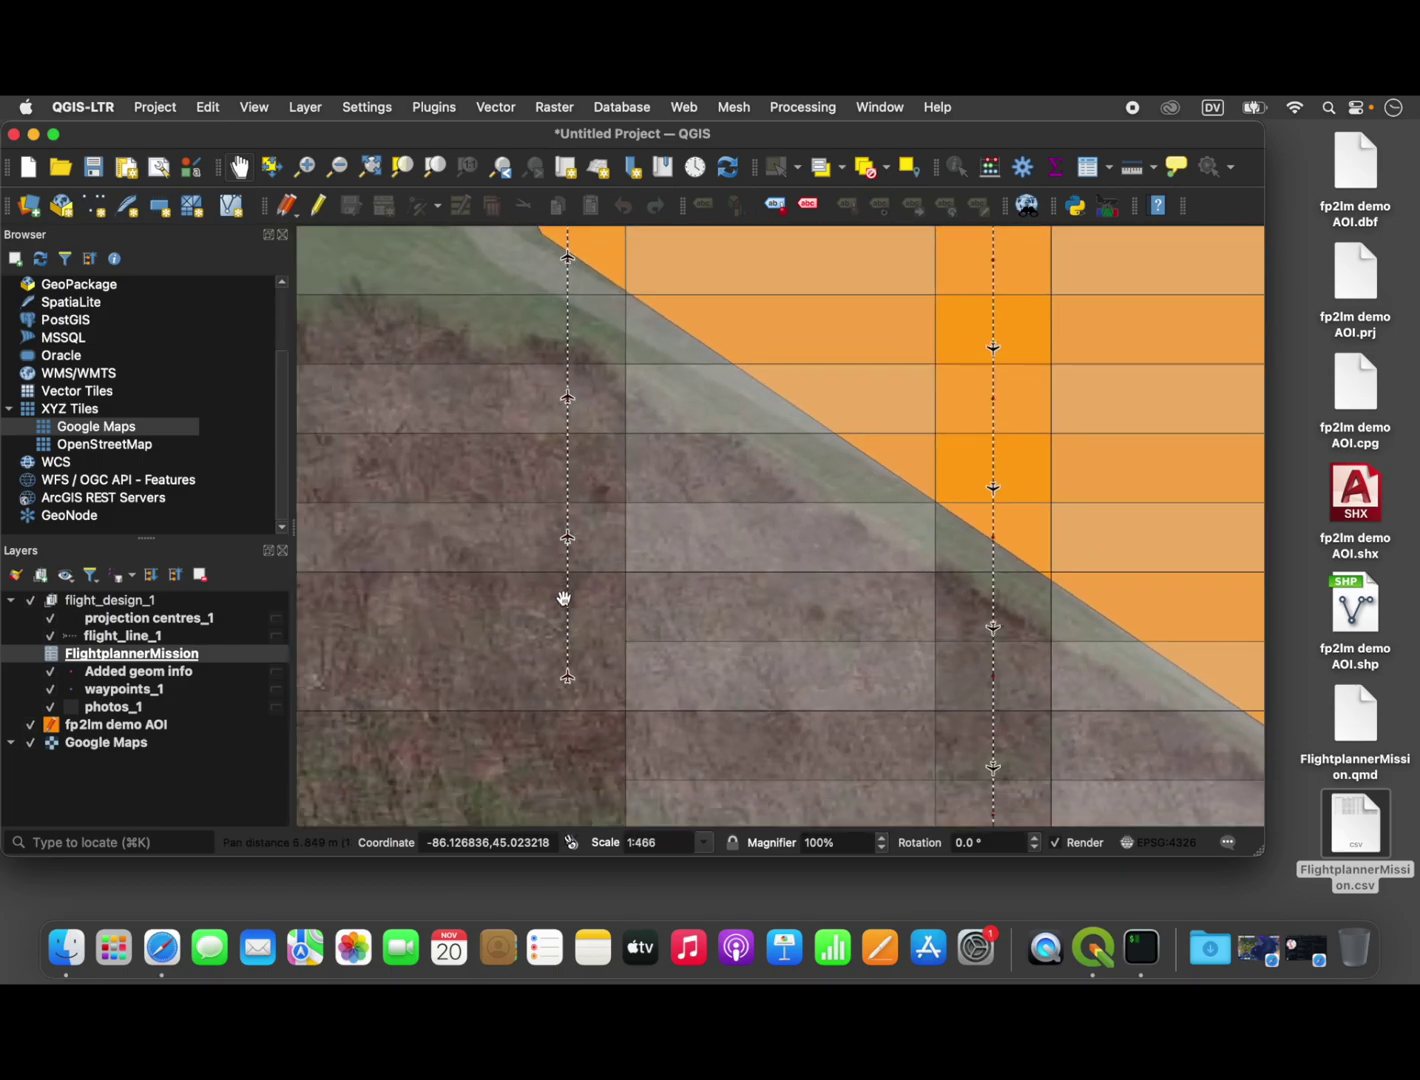
pyautogui.click(1134, 171)
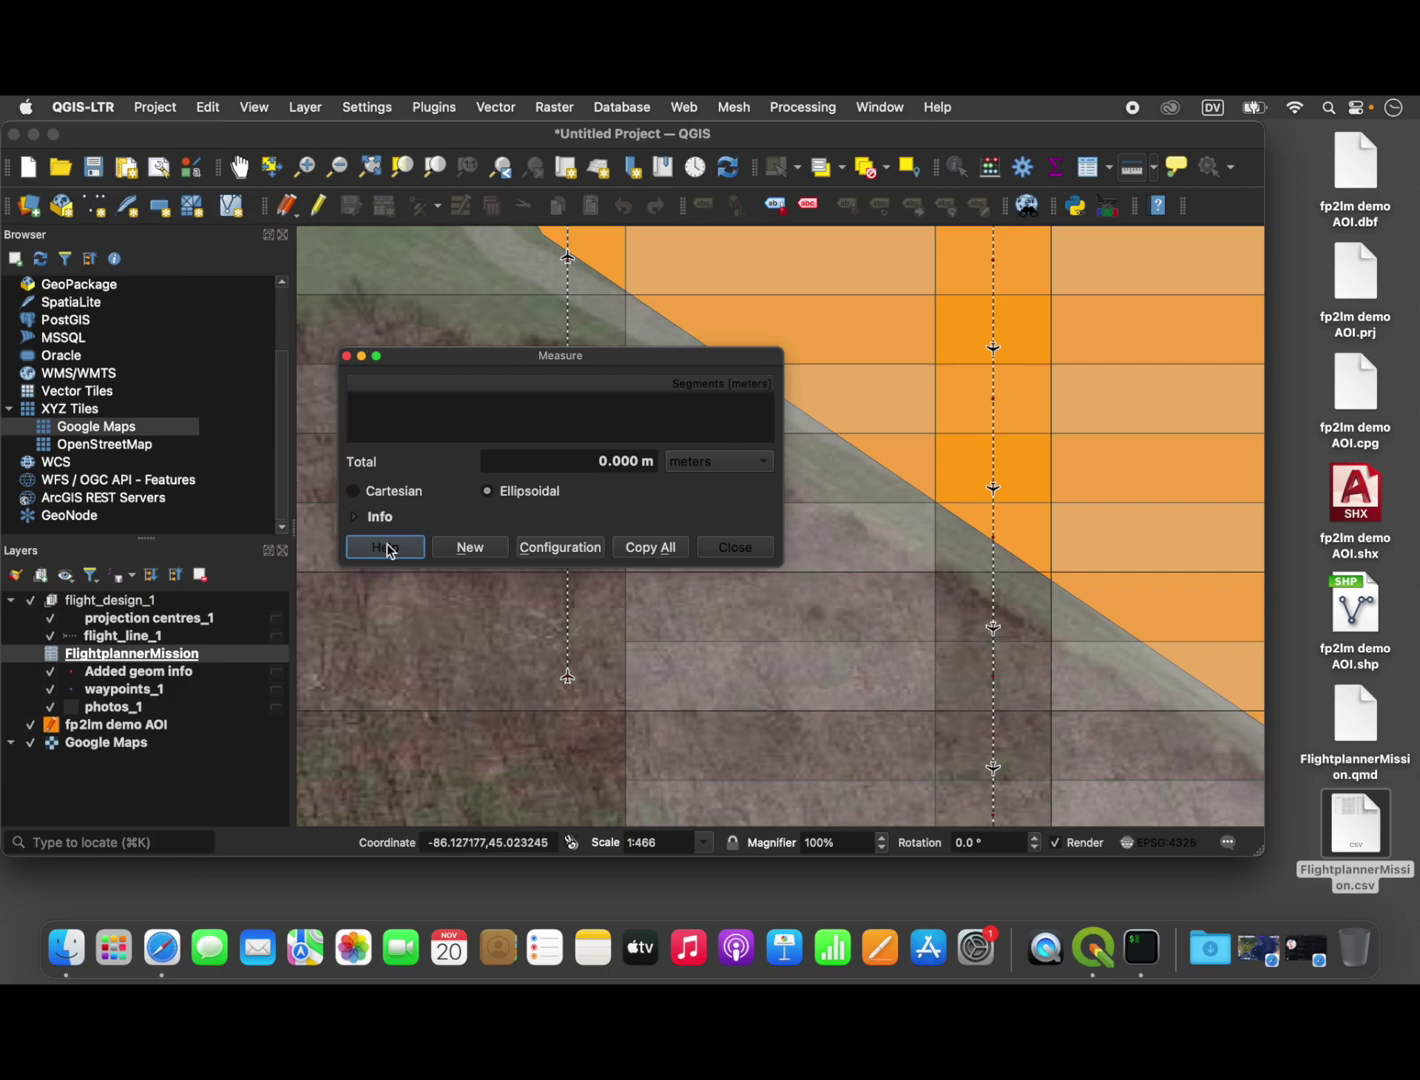
pyautogui.click(741, 549)
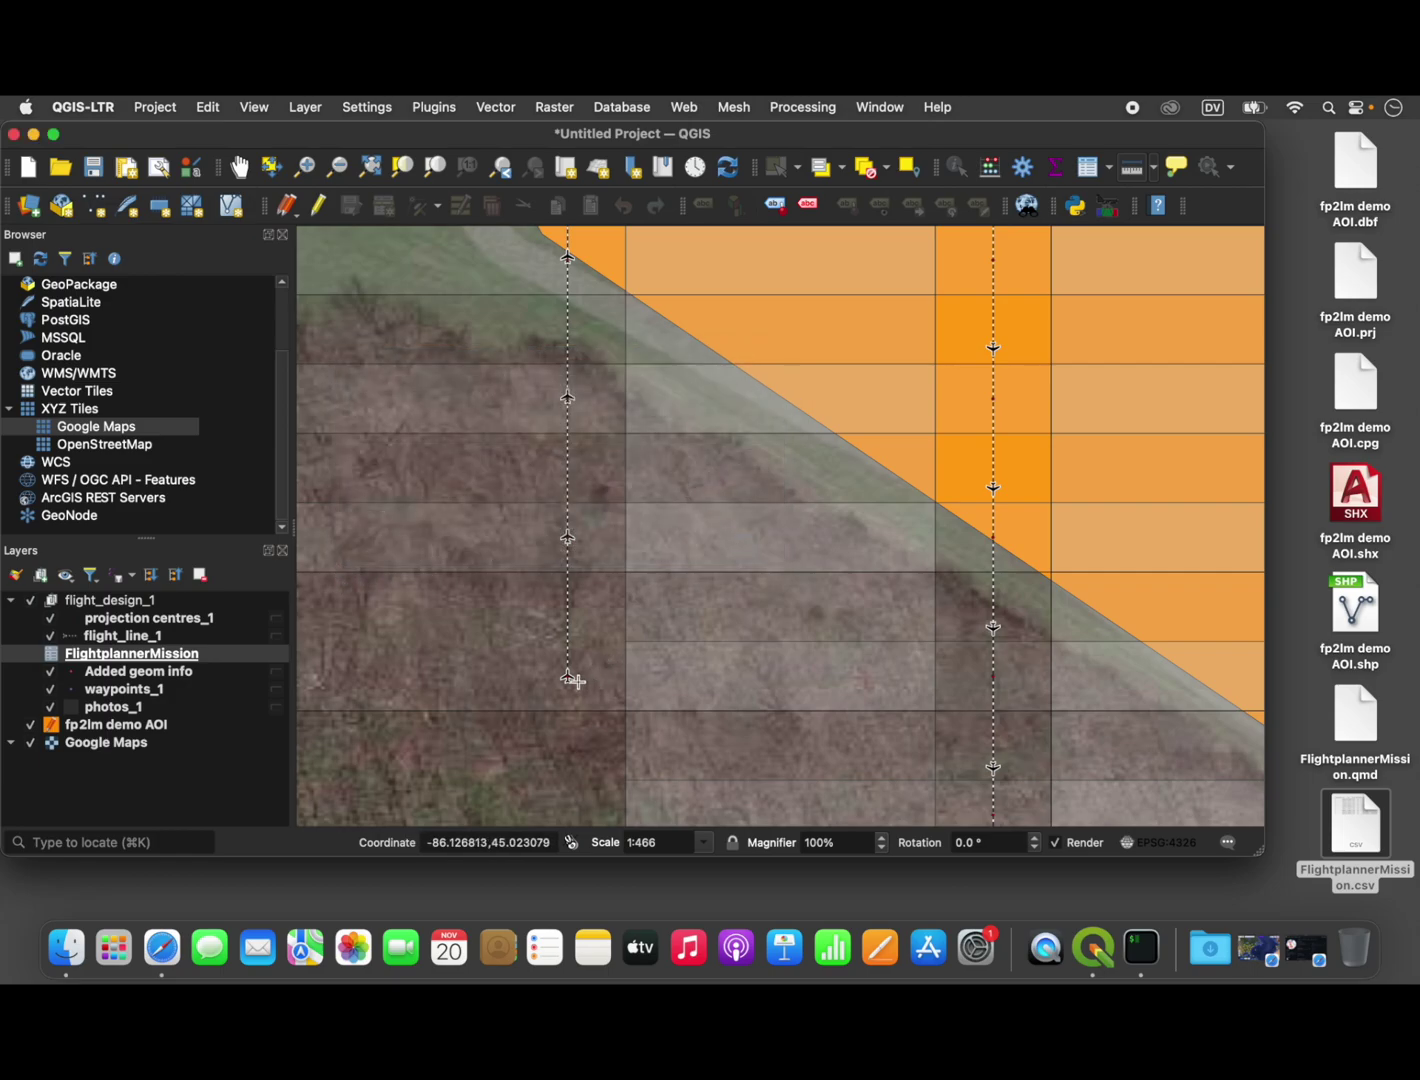
pyautogui.click(568, 677)
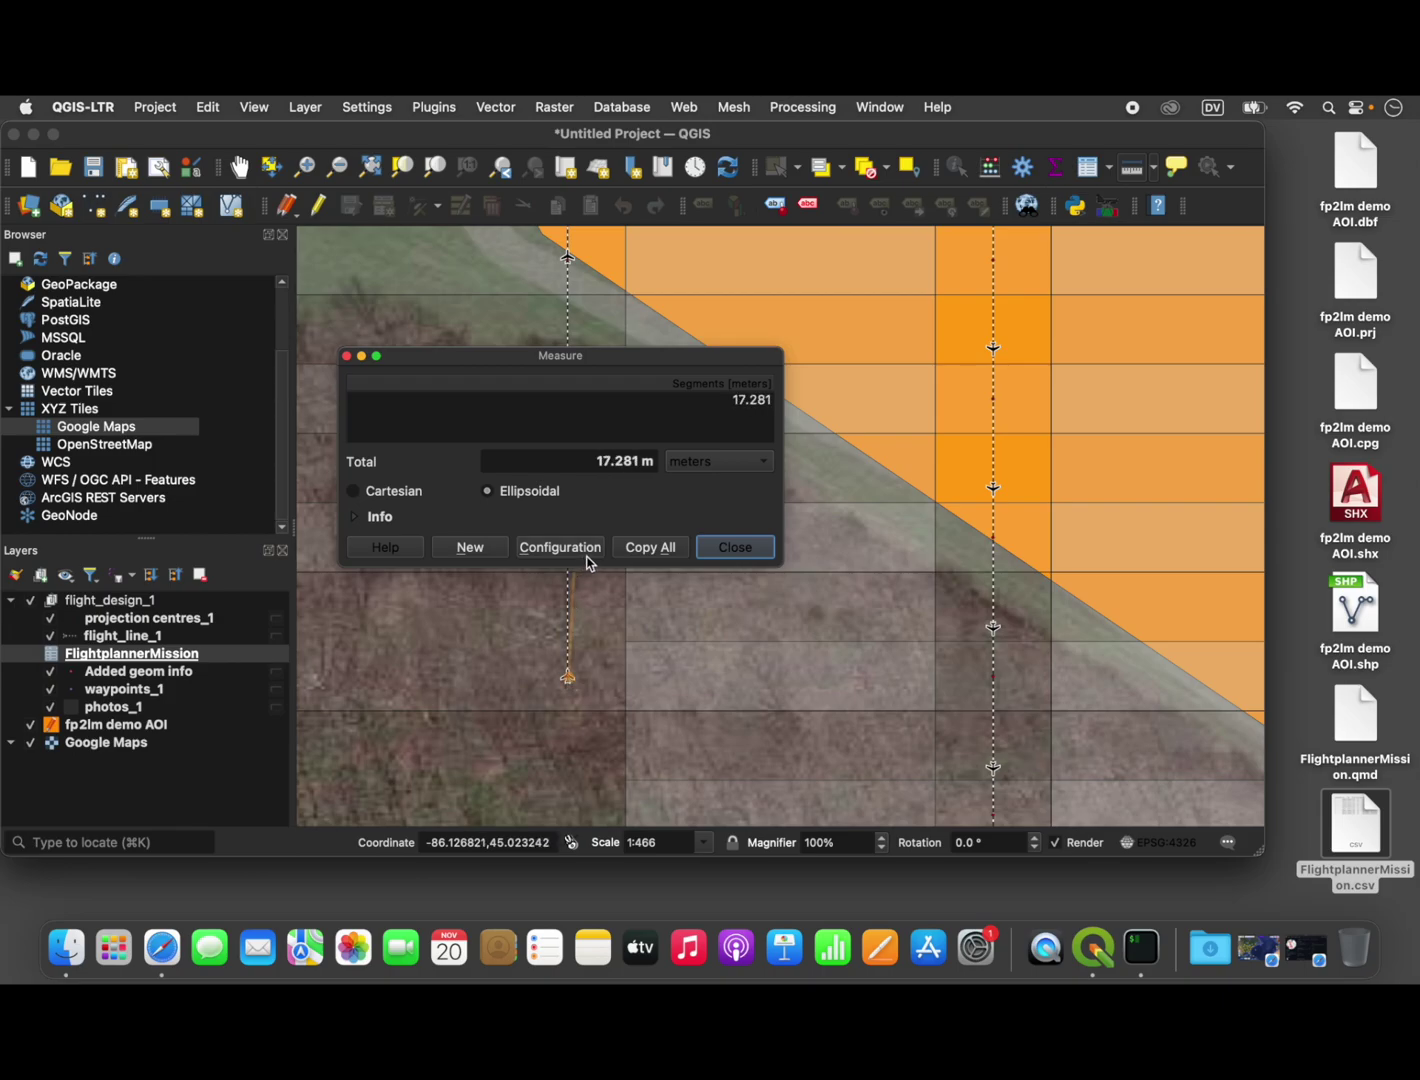
pyautogui.moveTo(501, 361); pyautogui.dragTo(967, 397)
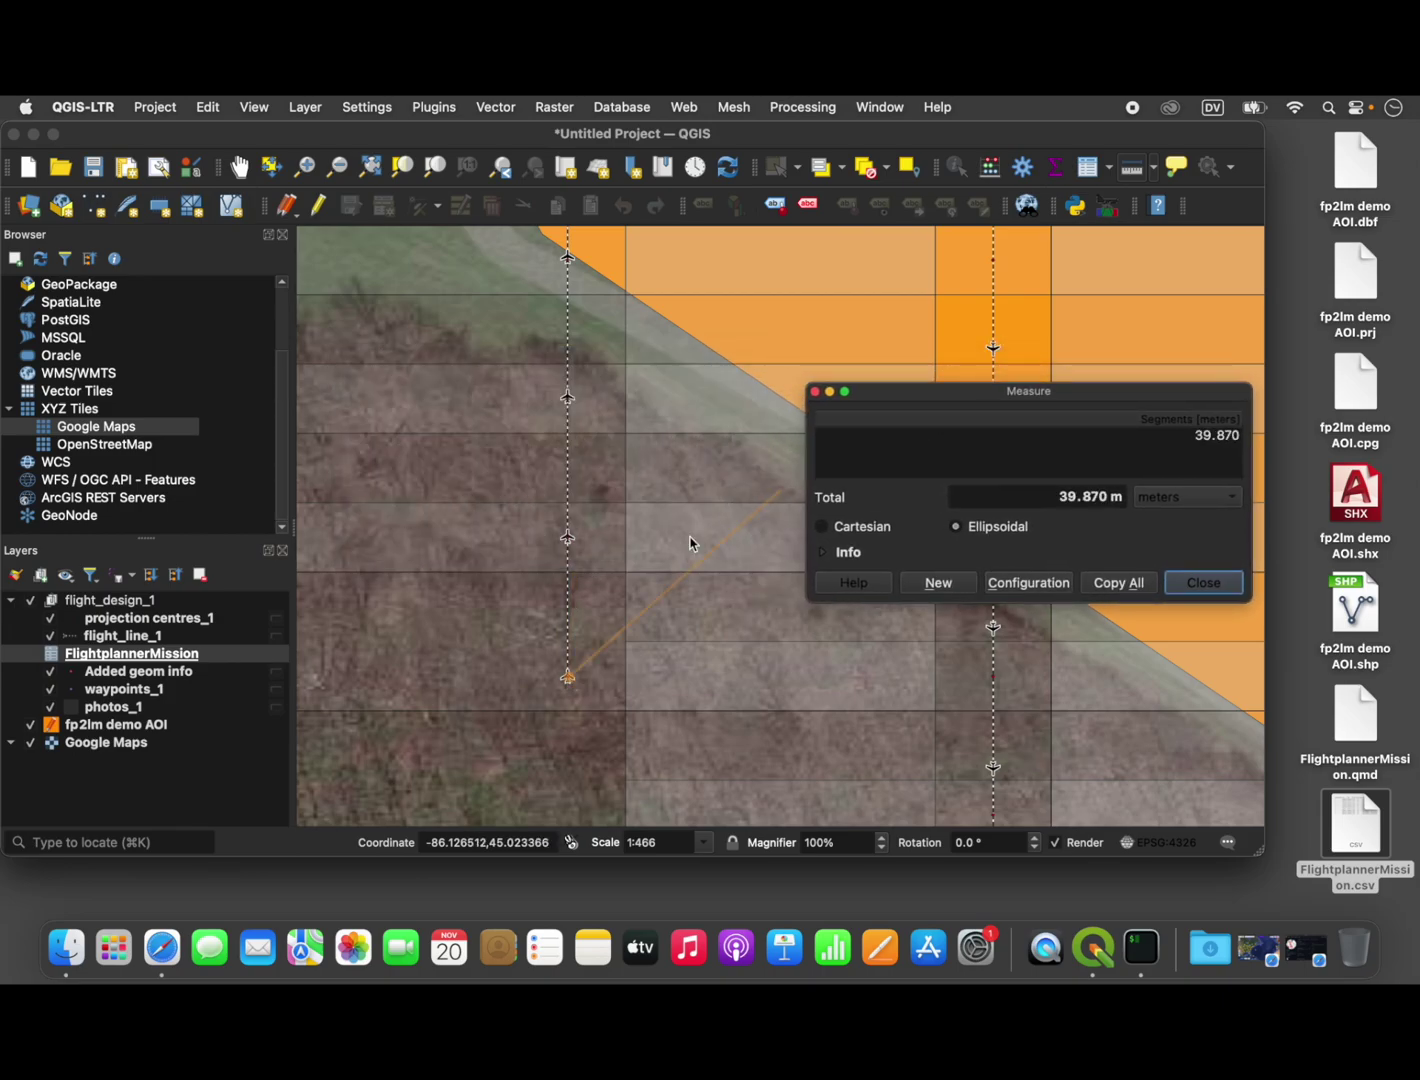
pyautogui.click(567, 540)
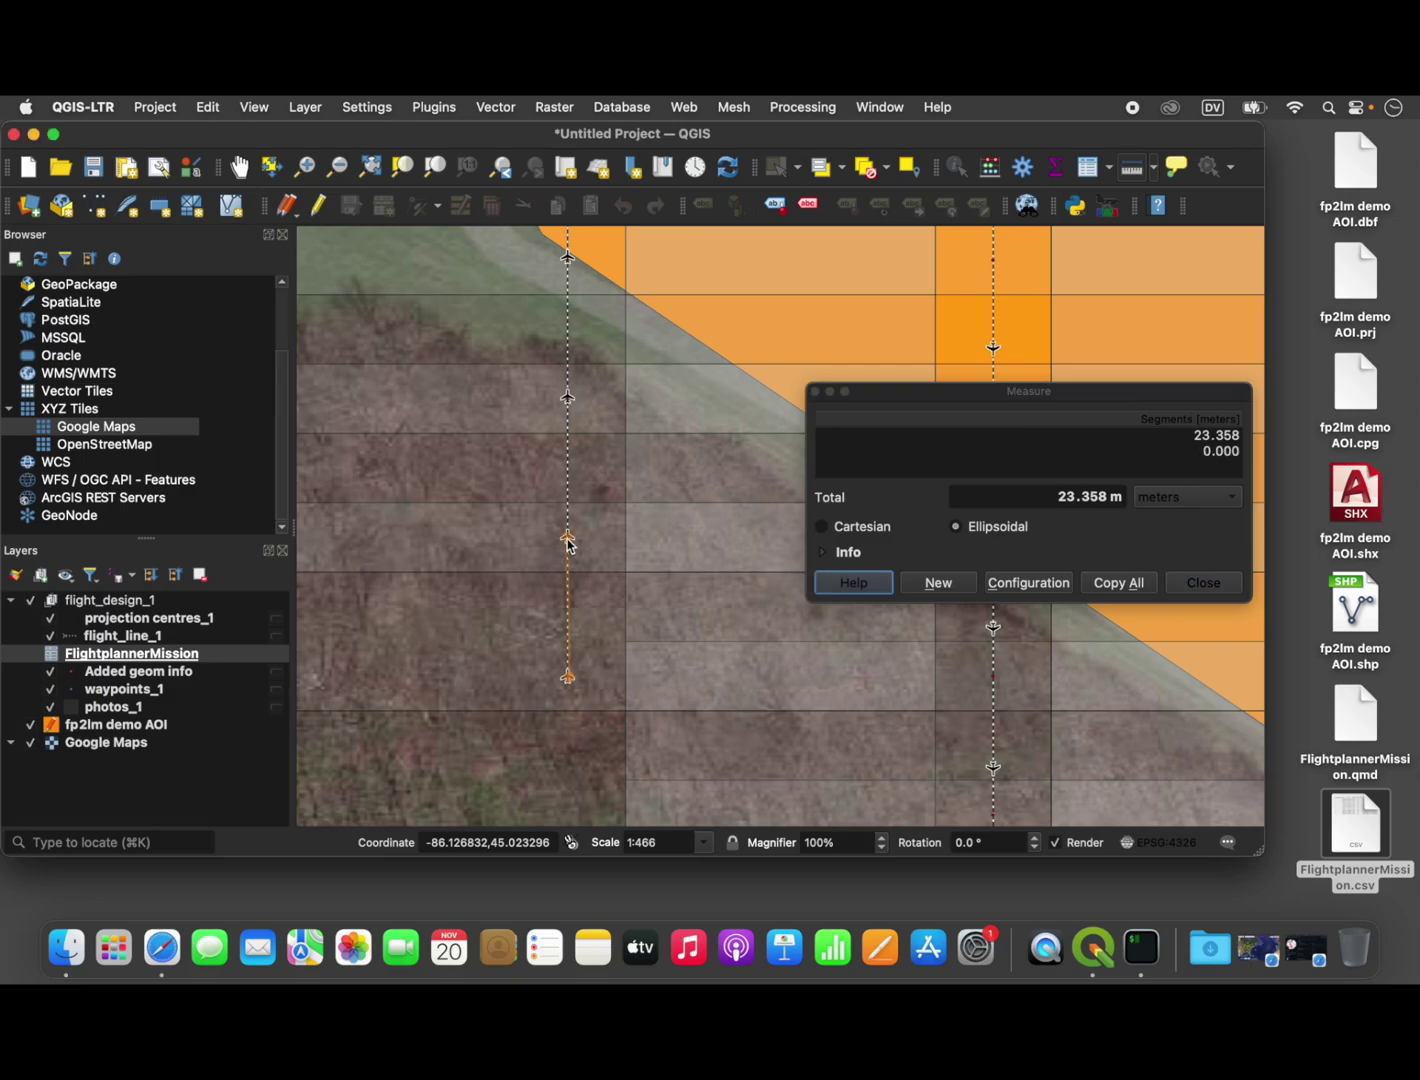
pyautogui.click(1122, 584)
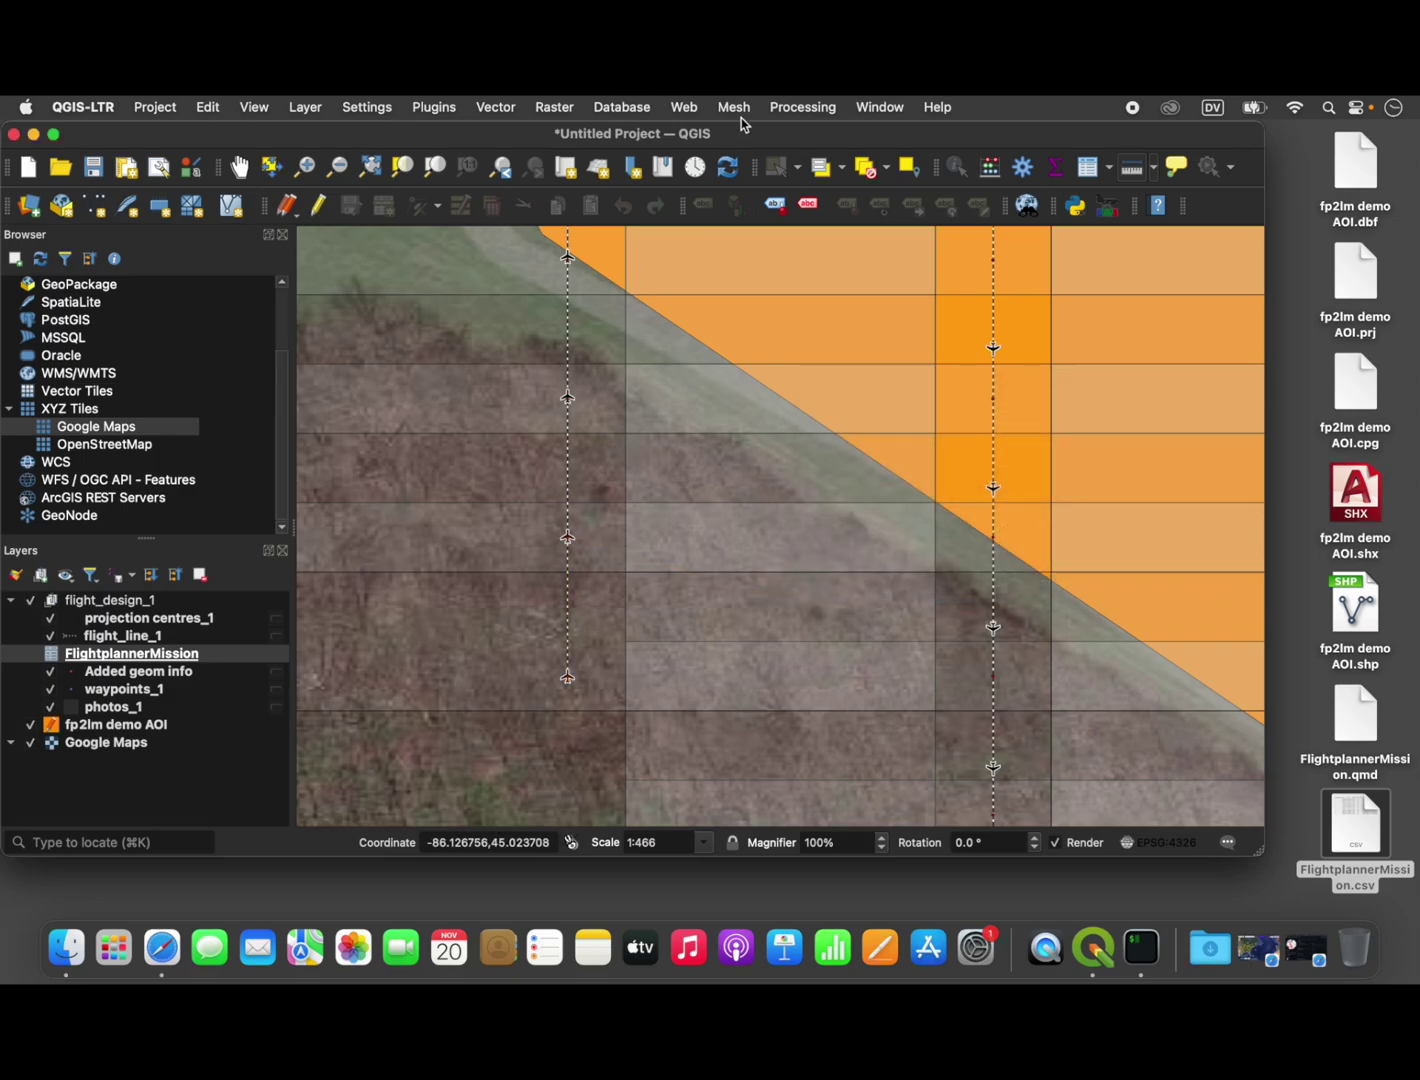
# - Hide QGIS, return to Litchi Mission Hub and choose MISSIONS > Import
pyautogui.press('super+h')
pyautogui.click(1268, 803)
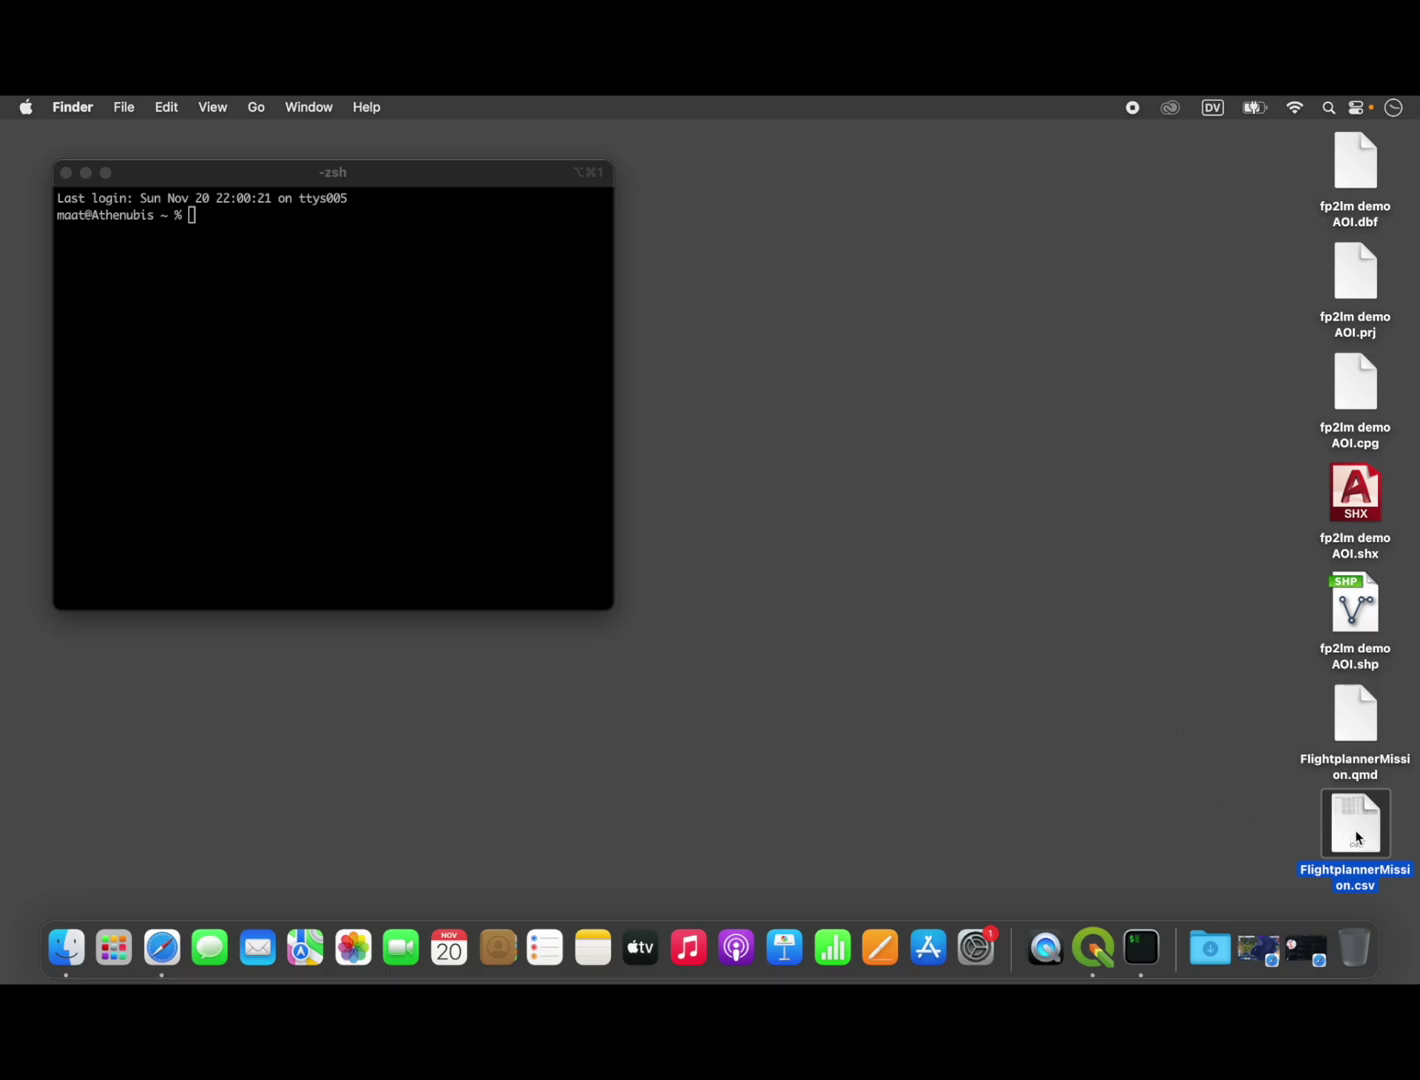
pyautogui.click(1258, 948)
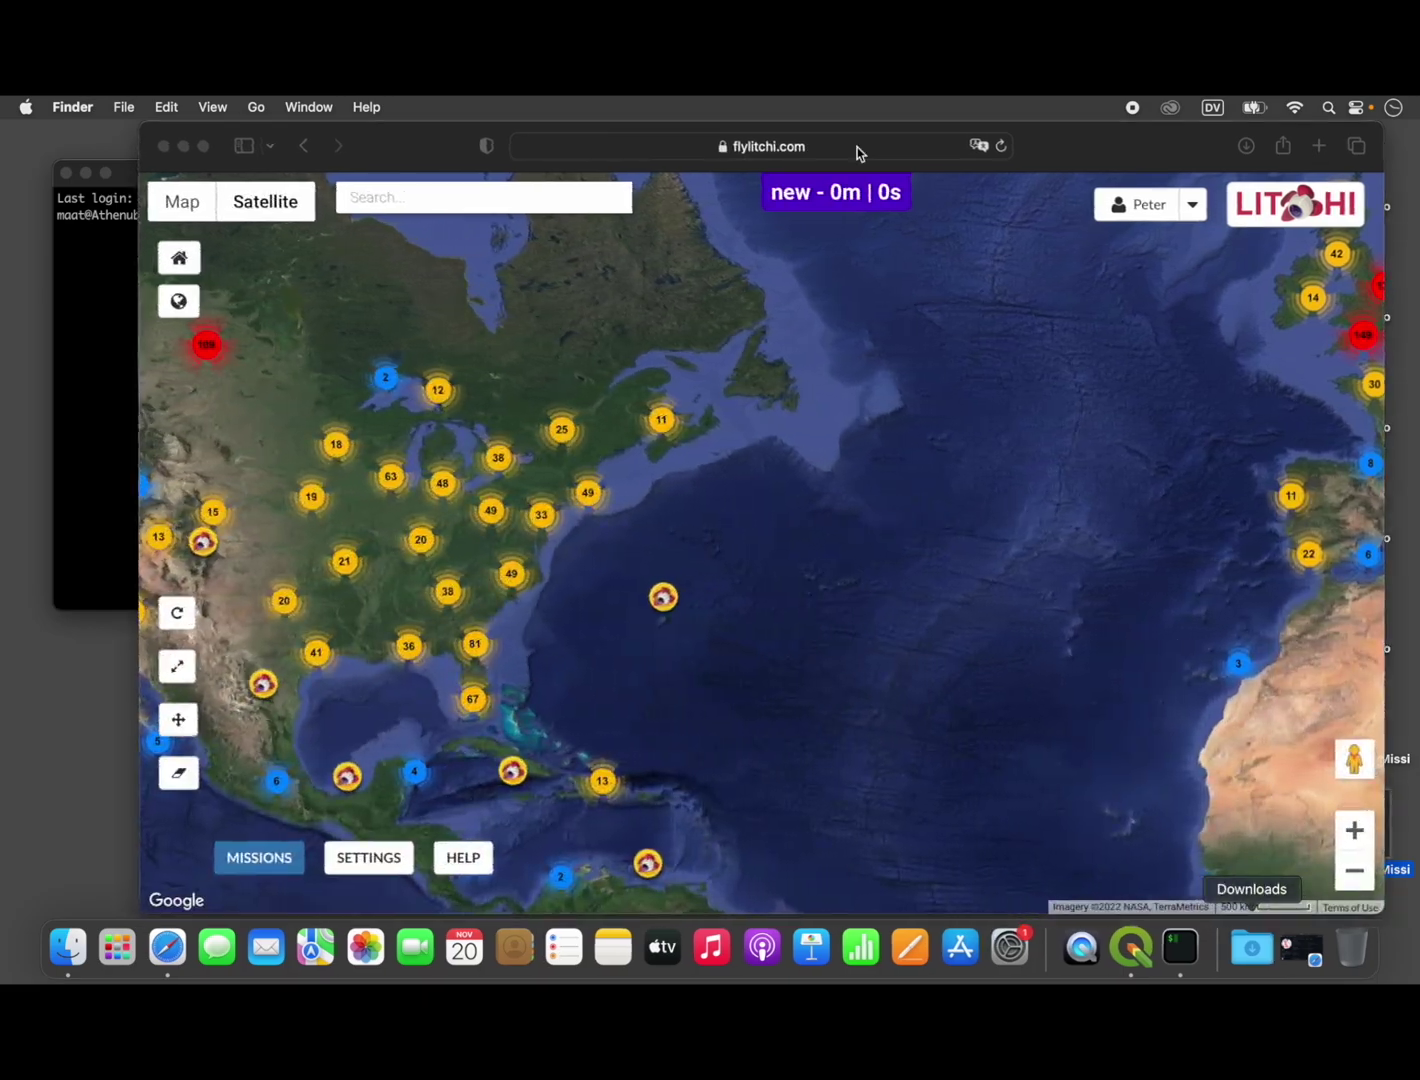
pyautogui.click(255, 860)
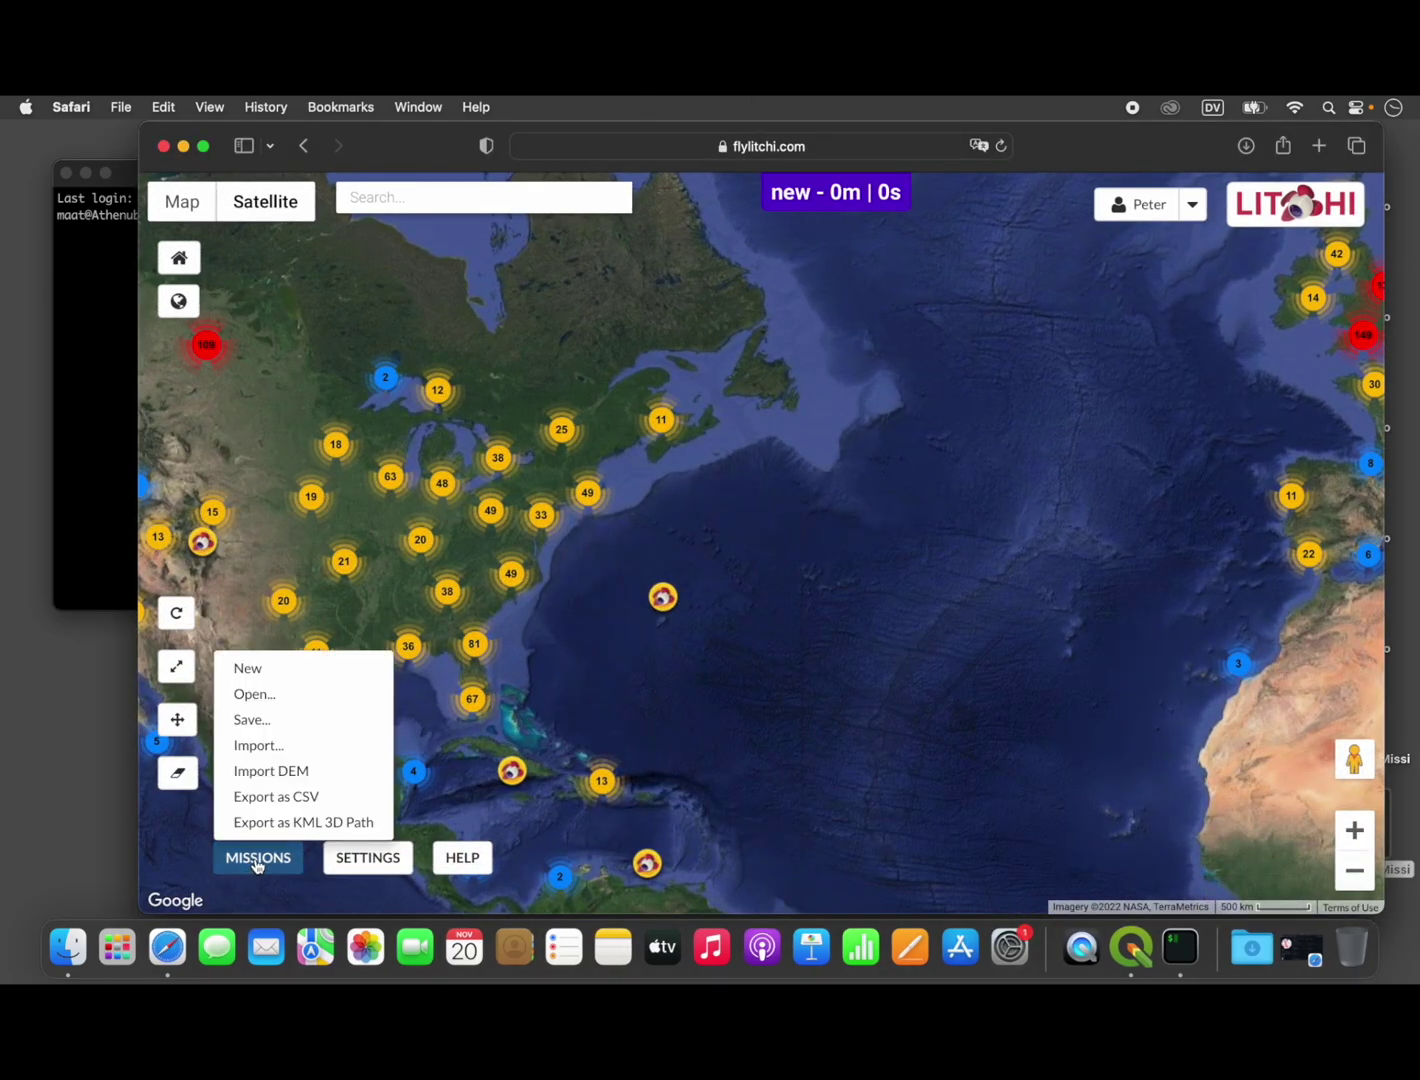
pyautogui.click(256, 757)
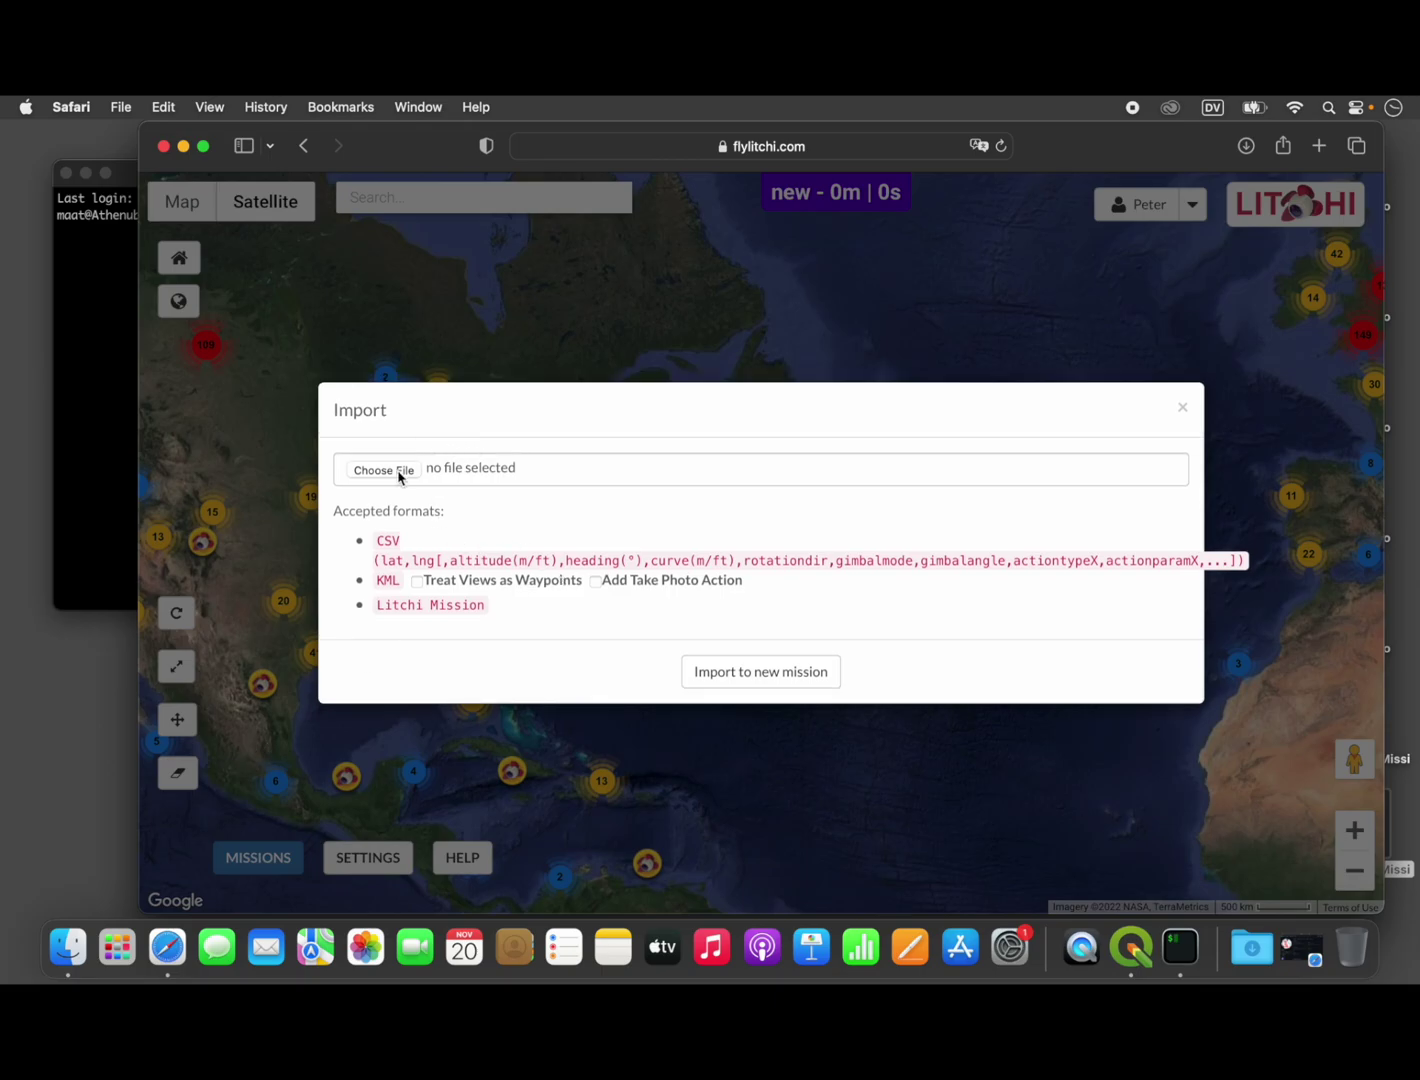
# - Upload FlightplannerMission.csv as a new mission, dismiss the rotation-direction error, and hide Safari
pyautogui.click(397, 473)
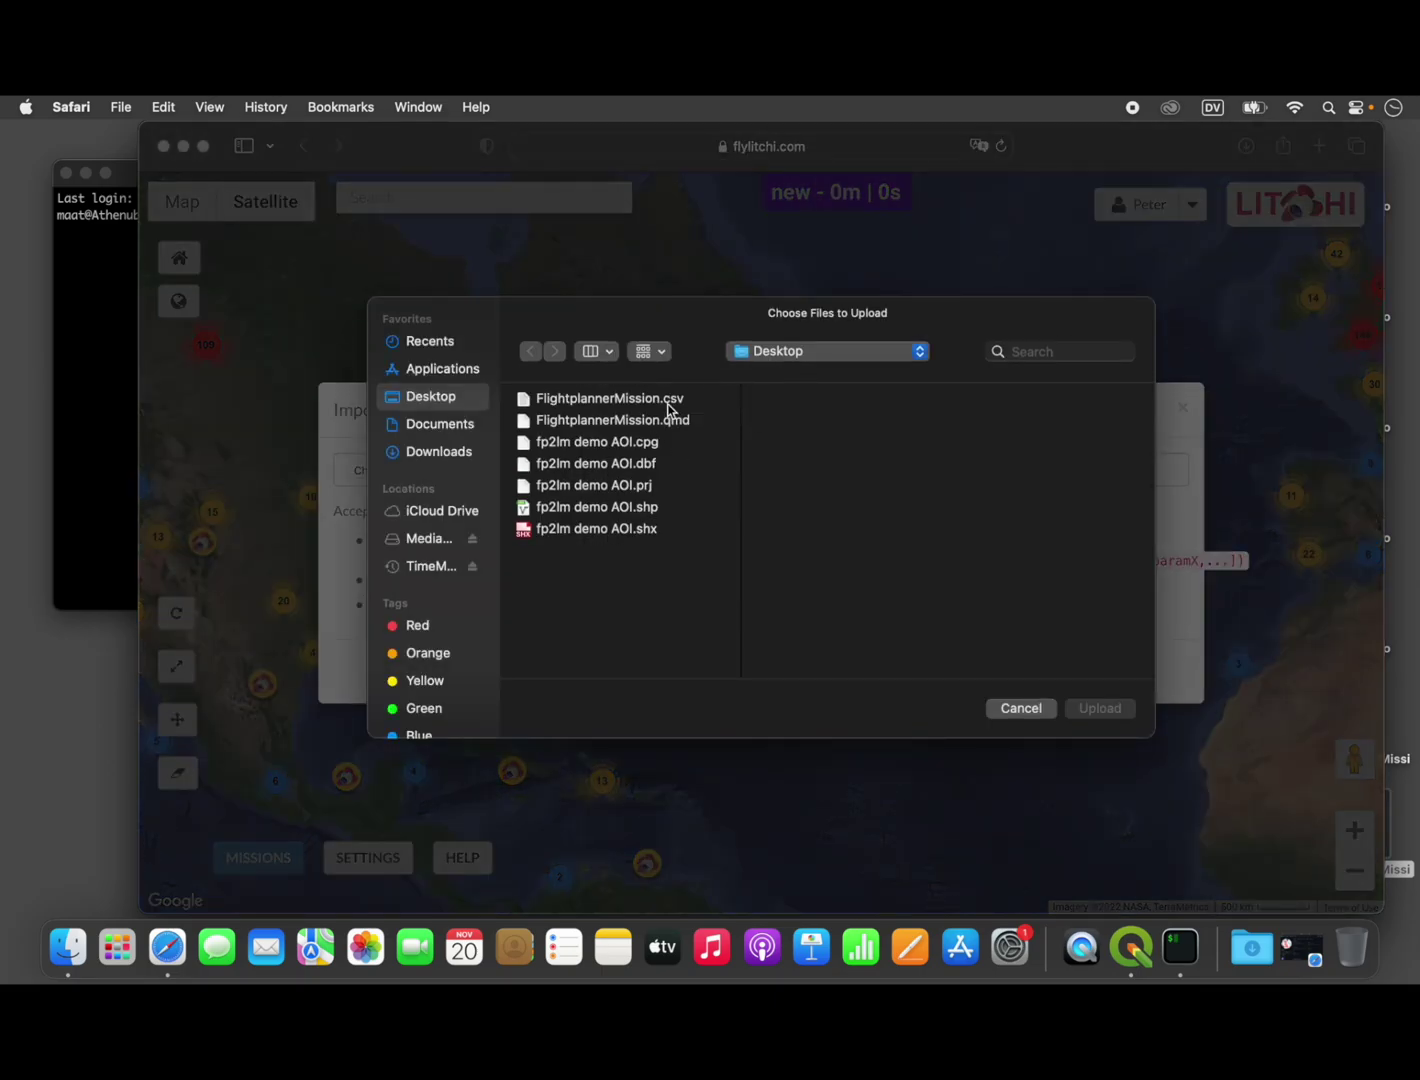
pyautogui.click(621, 400)
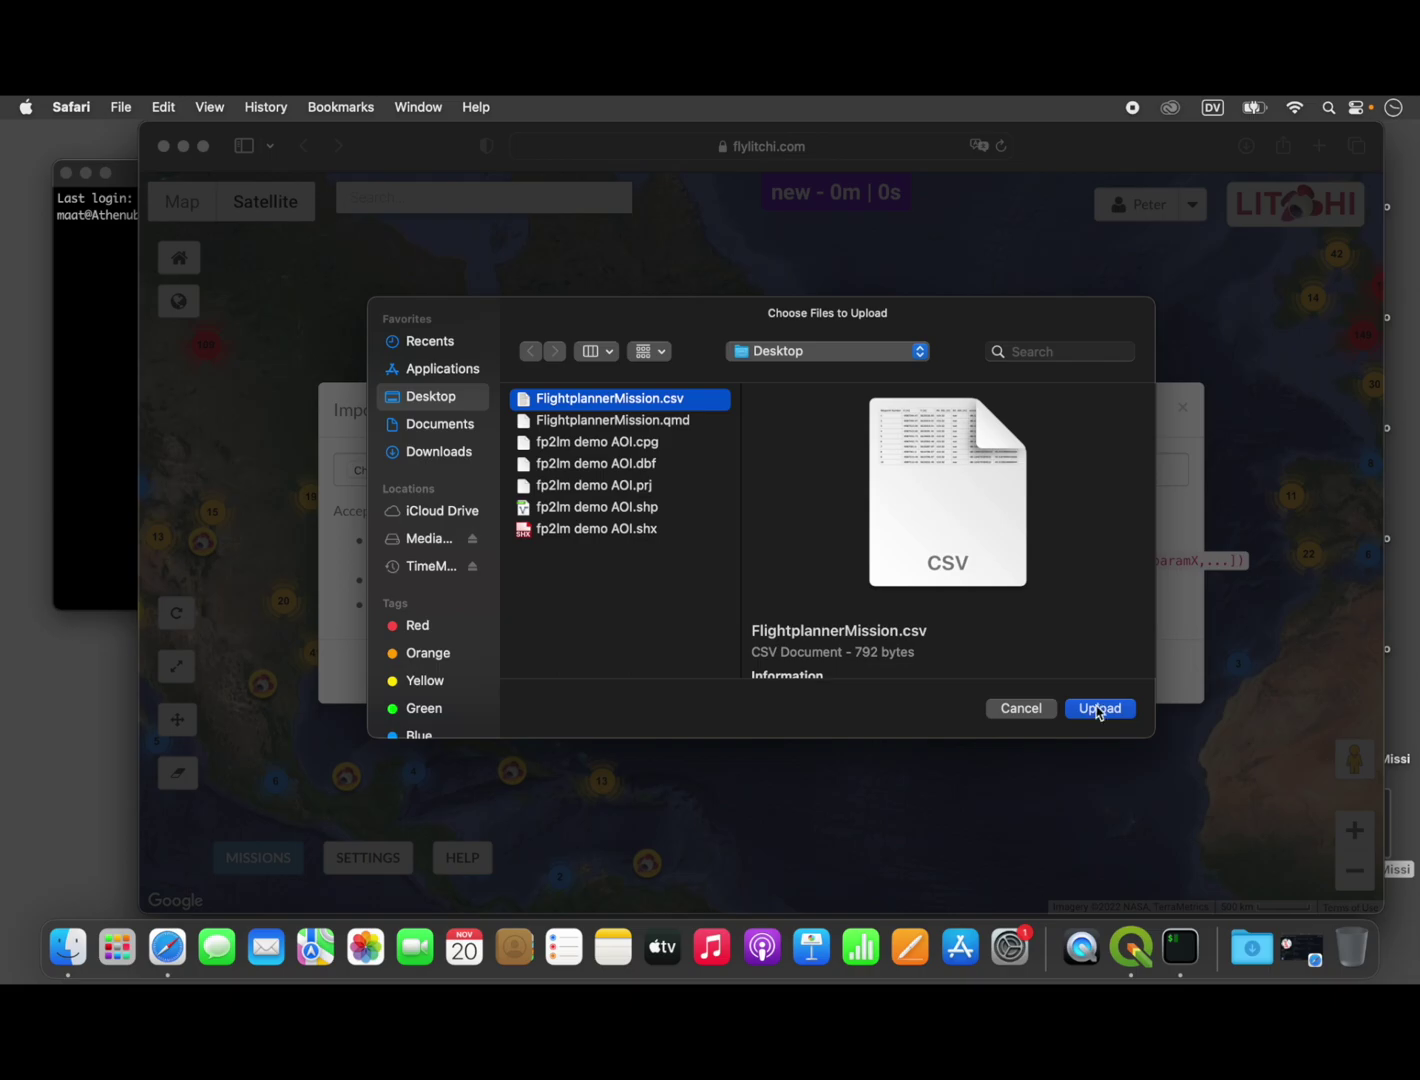
pyautogui.click(1099, 709)
pyautogui.click(722, 668)
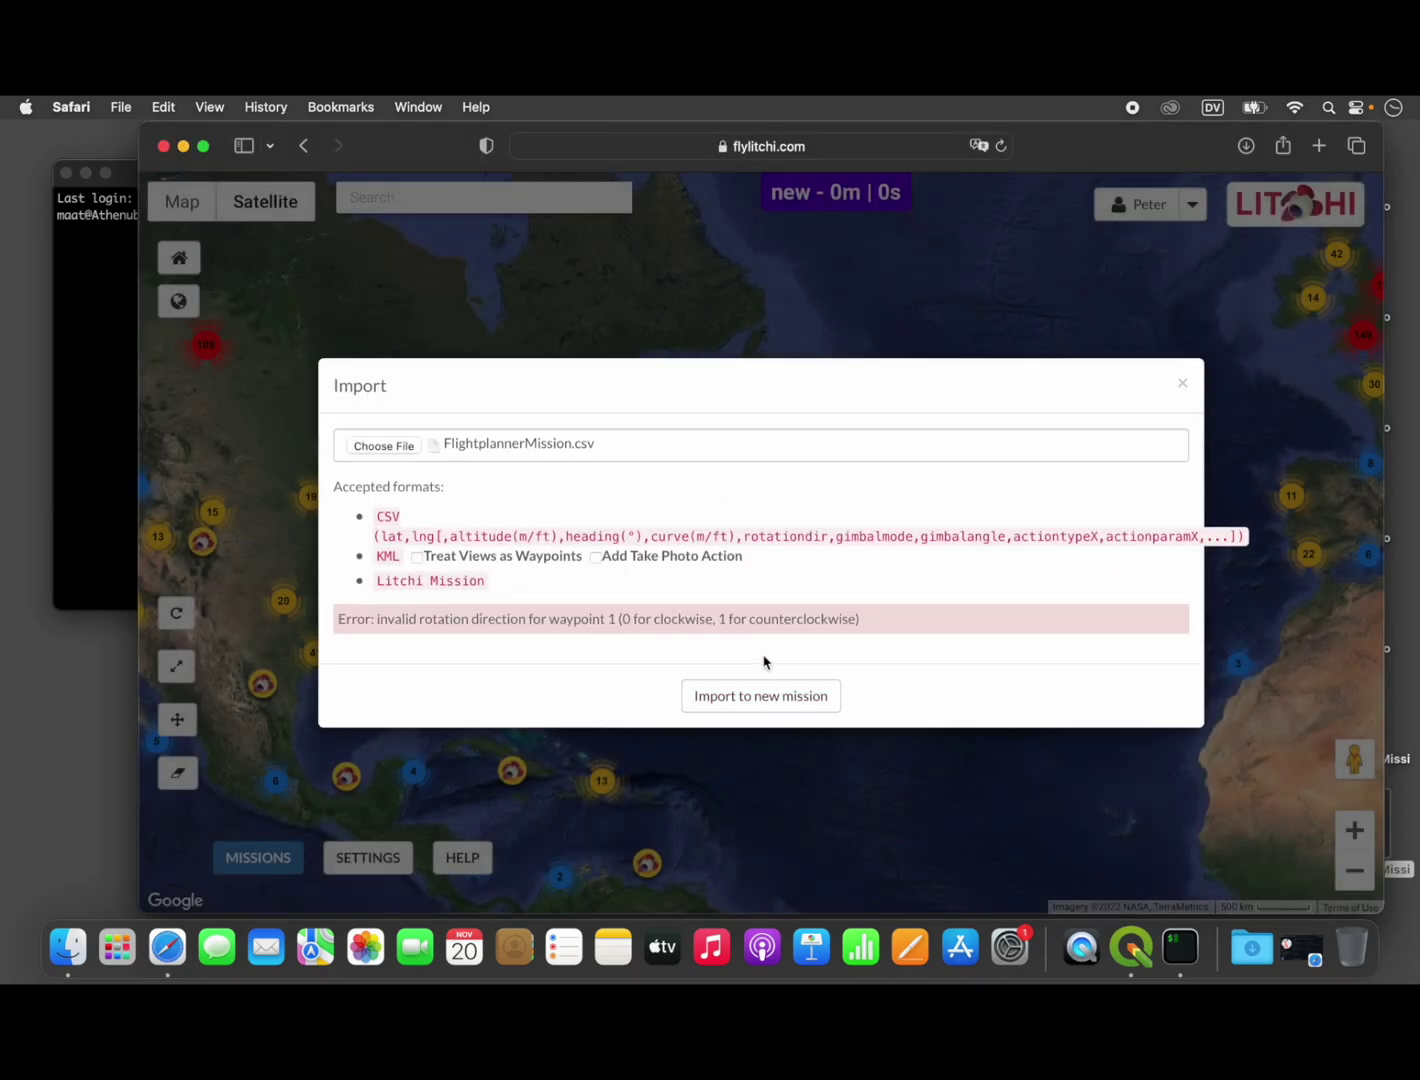
pyautogui.click(1185, 387)
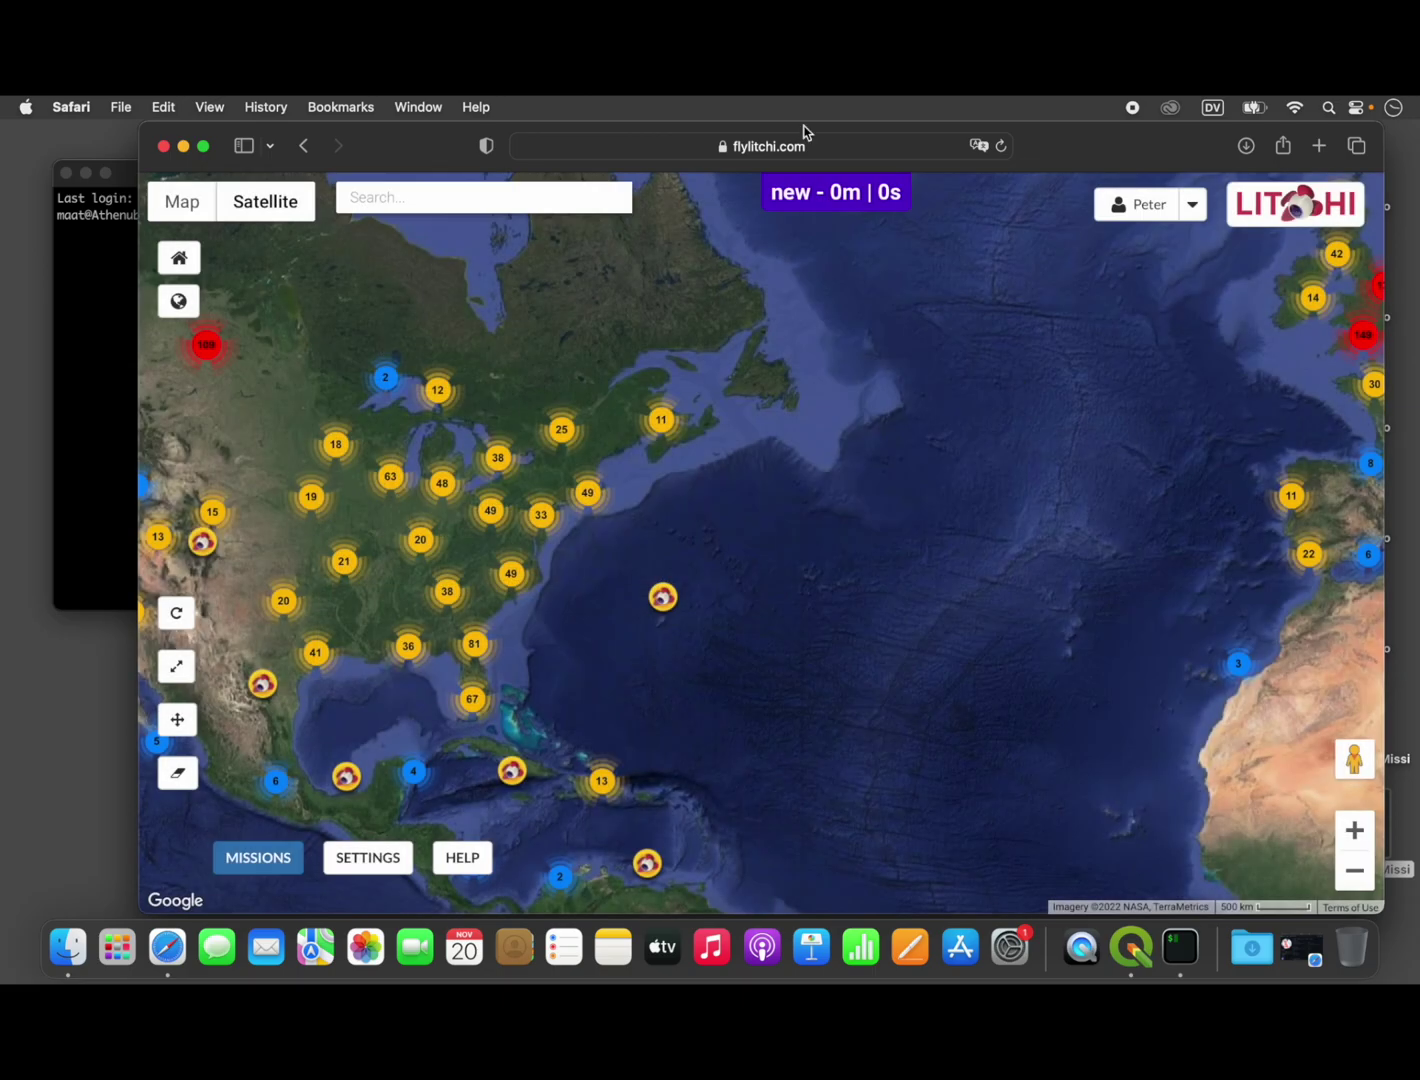
pyautogui.moveTo(397, 150); pyautogui.dragTo(337, 122)
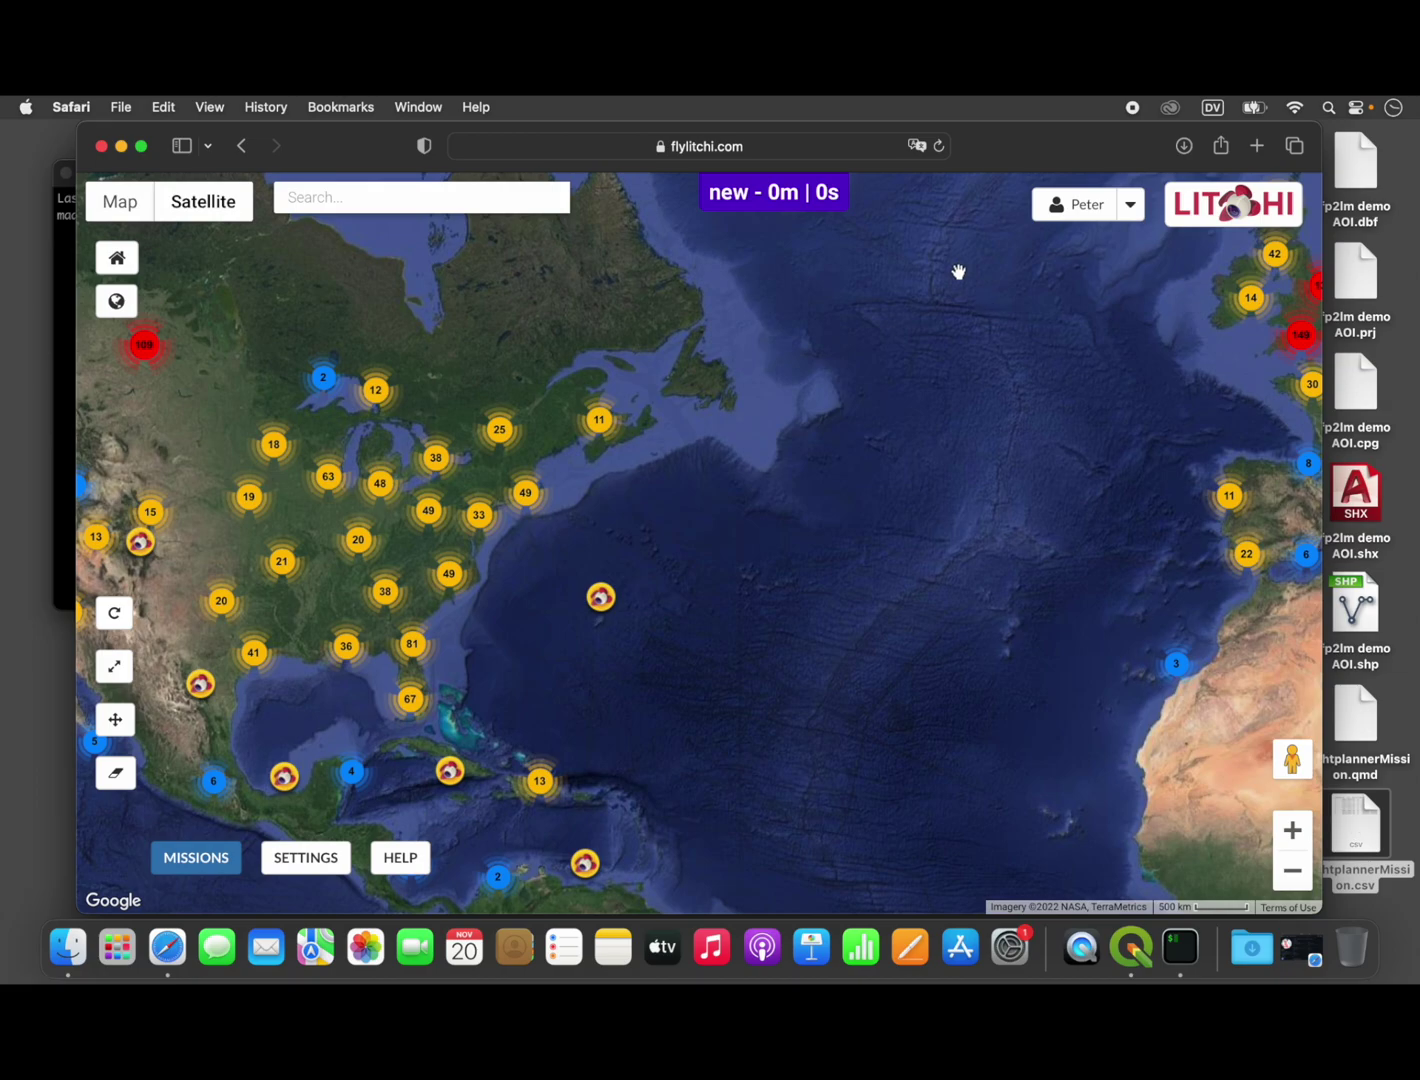
pyautogui.press('super+h')
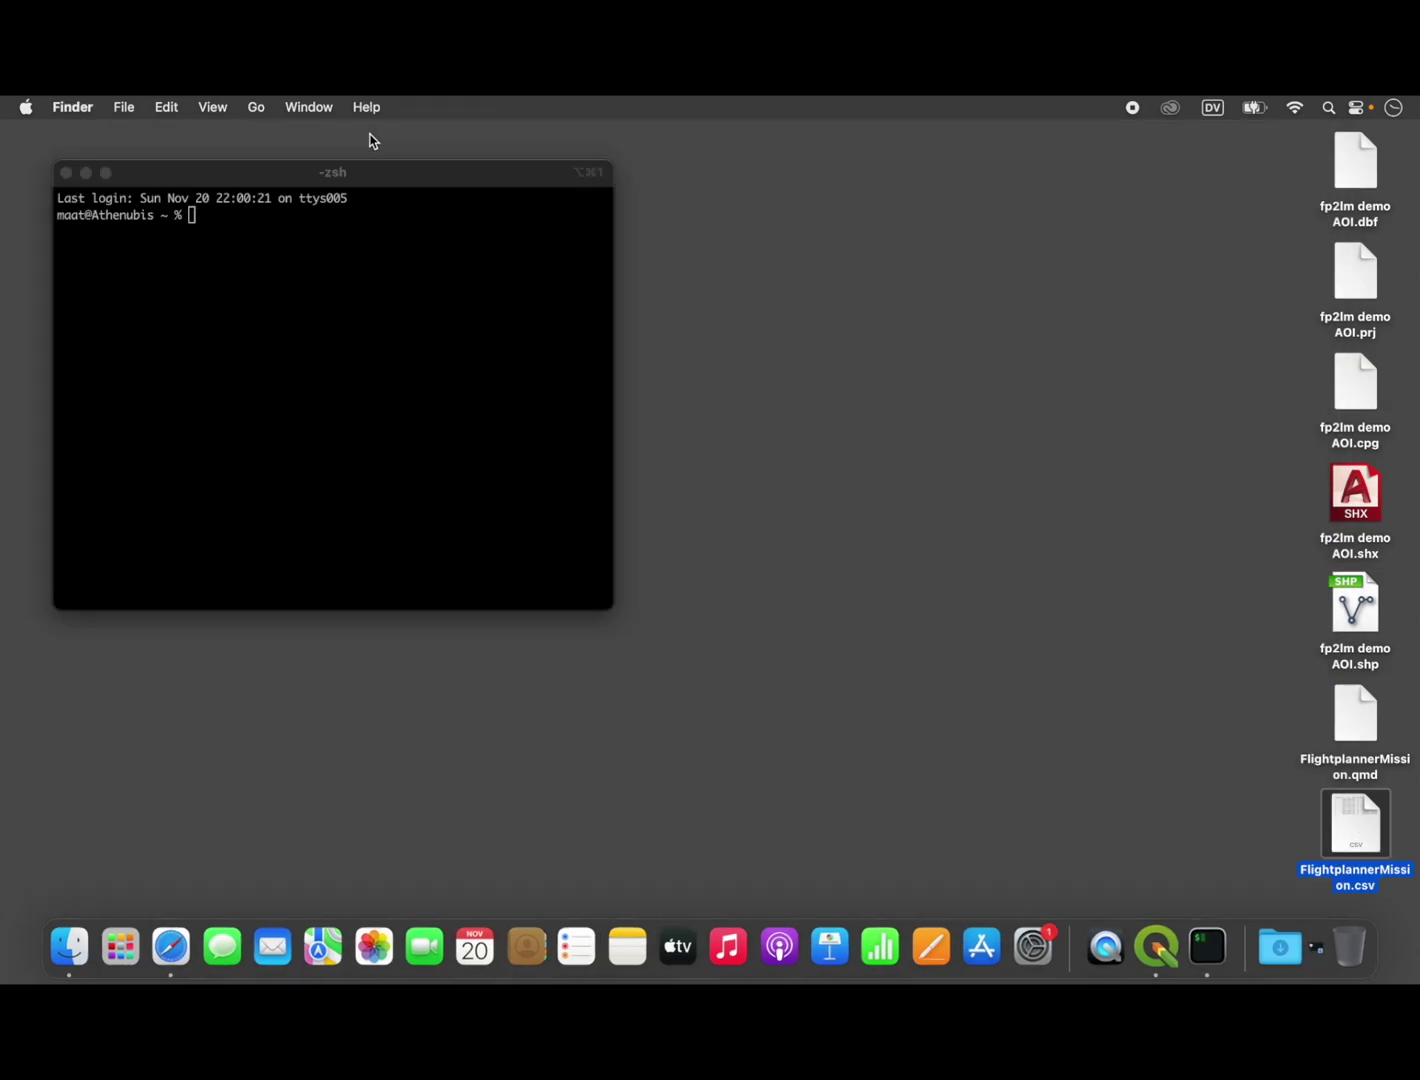